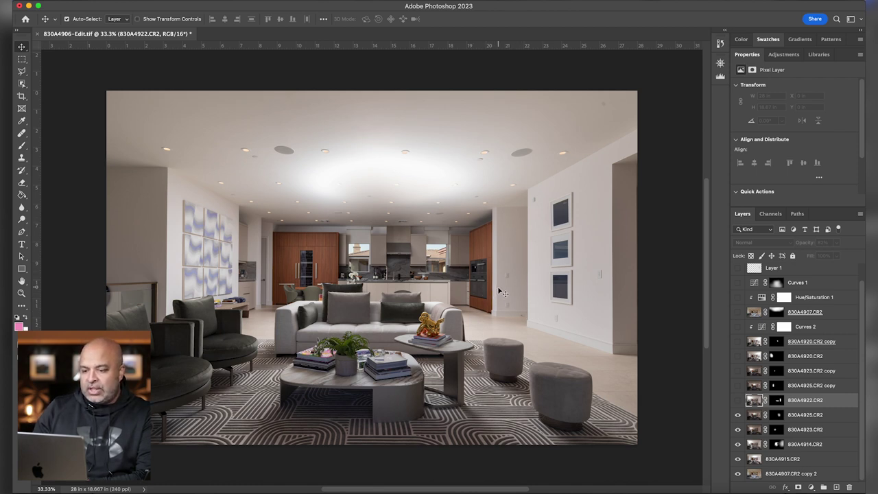
Show the 830A4922.CR2 layer, check its exposure with the mask temporarily disabled, and keep the layer visible with its mask enabled
shift+click(776, 403)
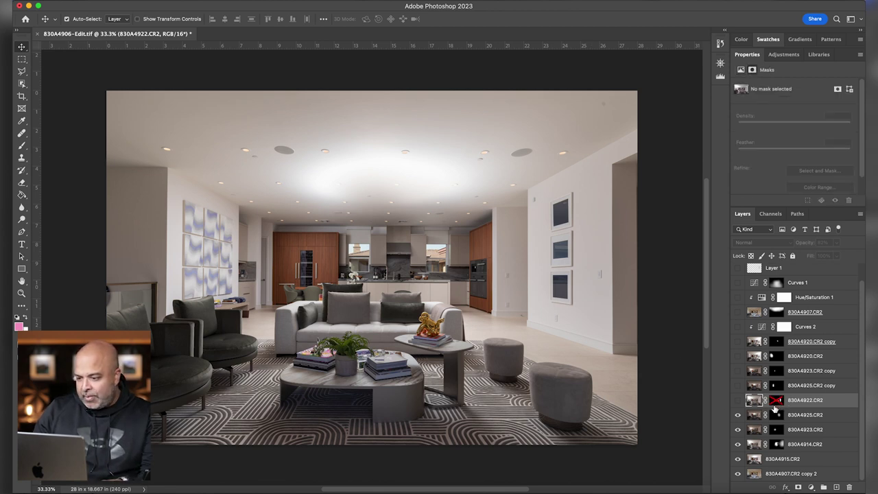
shift+click(776, 404)
click(739, 401)
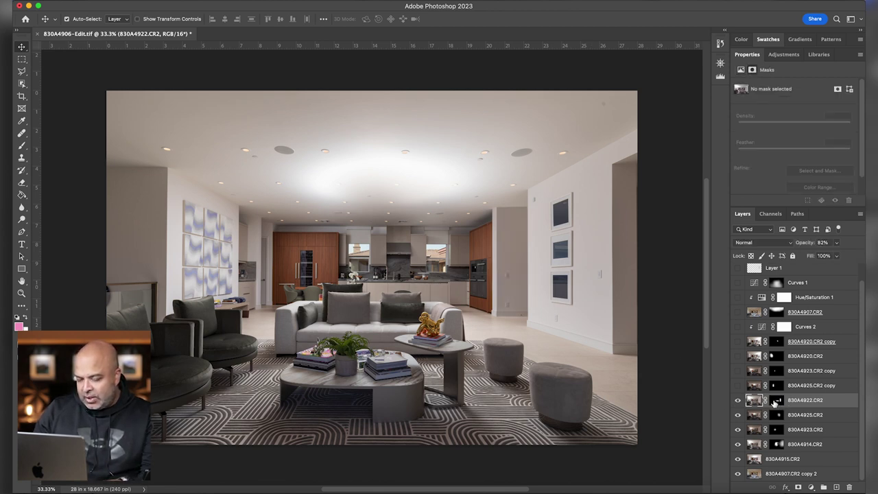
shift+click(774, 403)
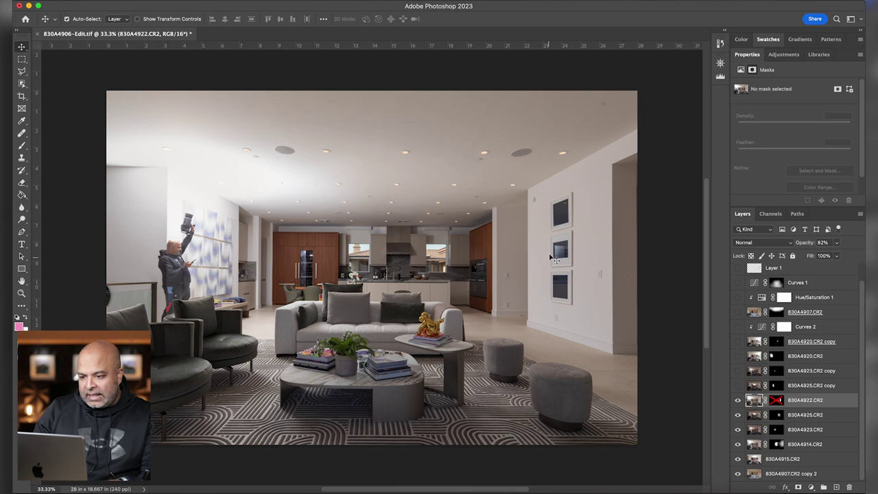
shift+click(774, 402)
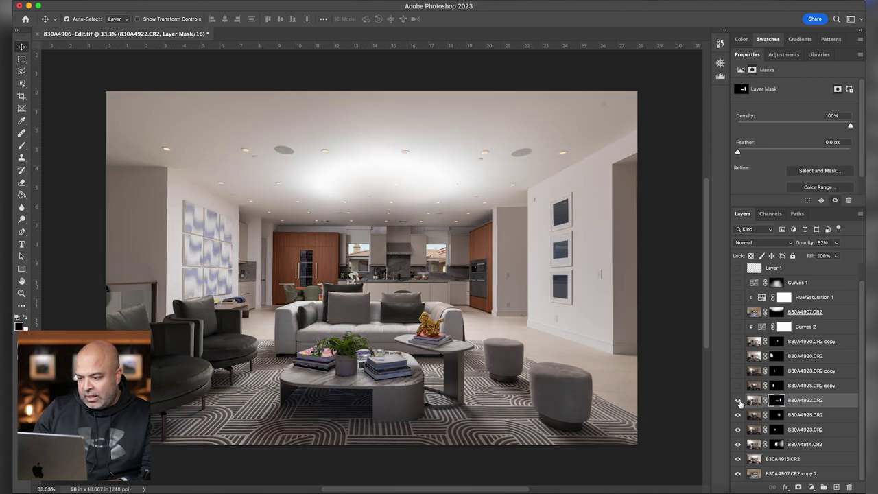
click(737, 401)
click(737, 400)
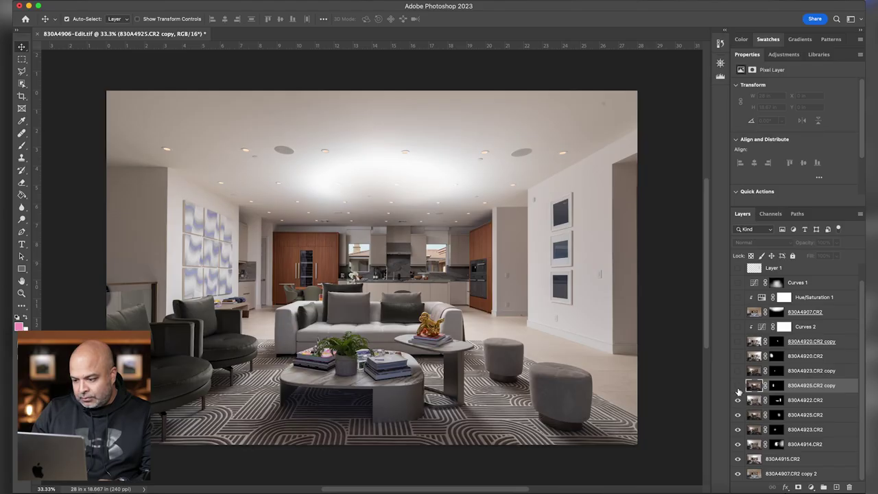
Compare the image with and without the masked 830A4925.CR2 copy layer around the hallway beside the wall art
click(738, 385)
click(738, 386)
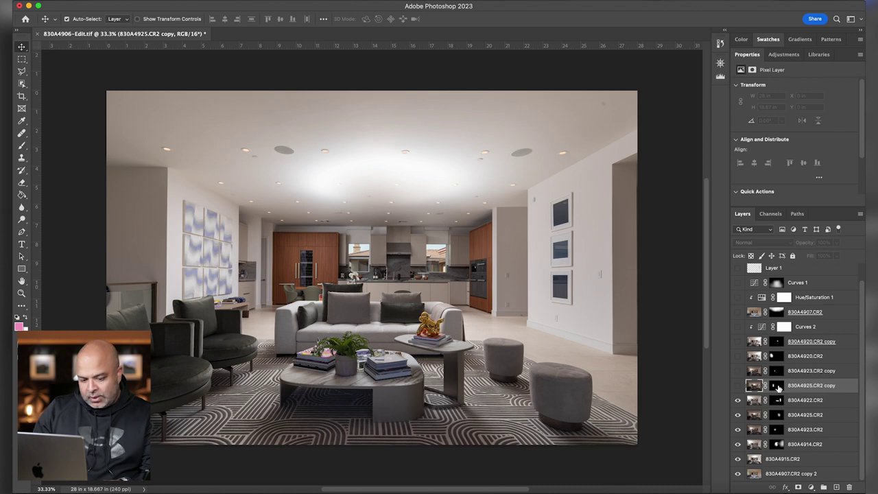
click(775, 385)
click(738, 385)
click(737, 386)
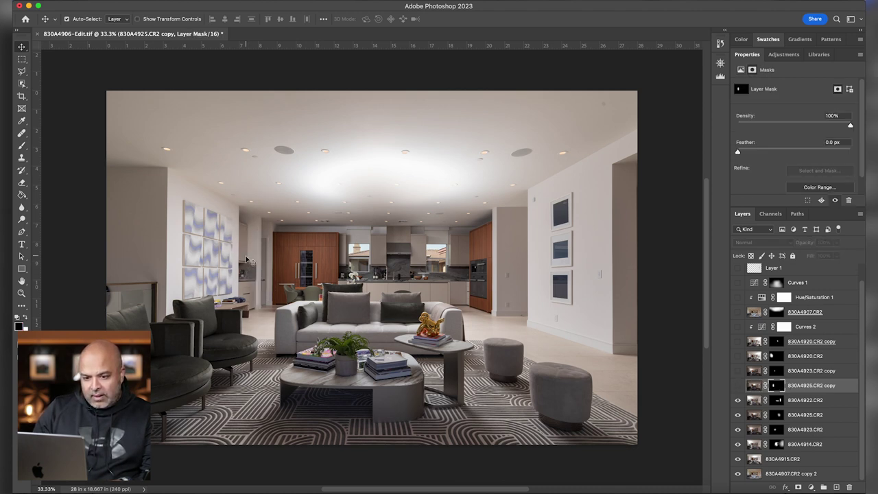
click(738, 385)
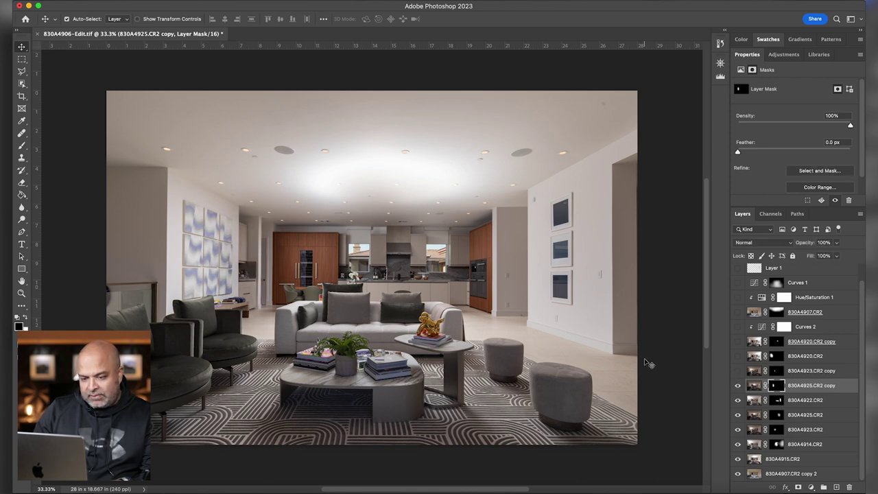
click(738, 386)
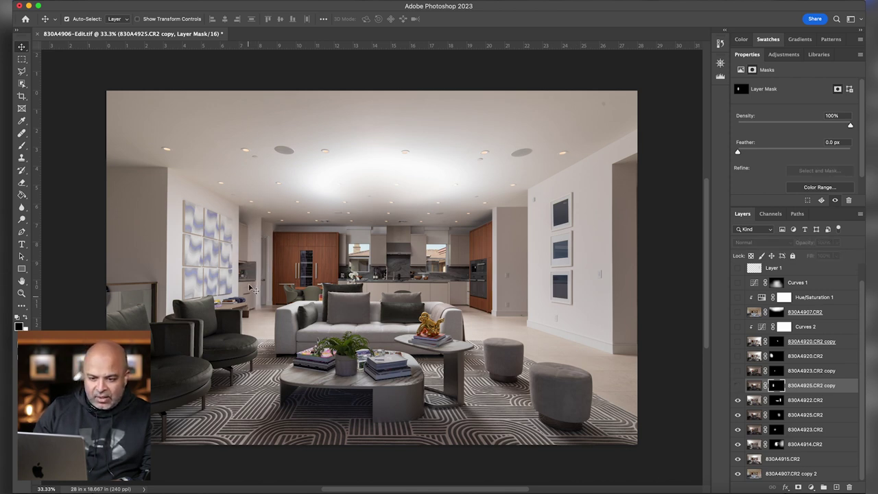
Check the unmasked 830A4925.CR2 copy exposure, re-enable its mask, and leave the layer visible
shift+click(776, 386)
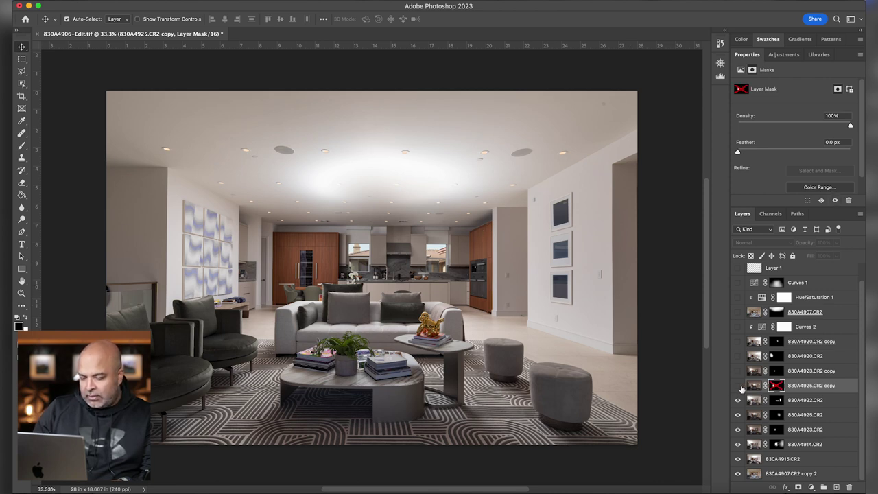
click(738, 385)
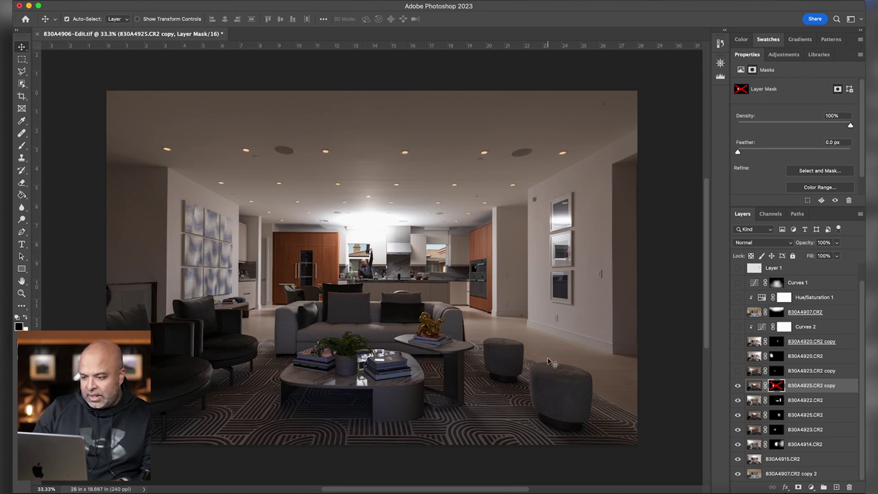
shift+click(779, 388)
click(738, 386)
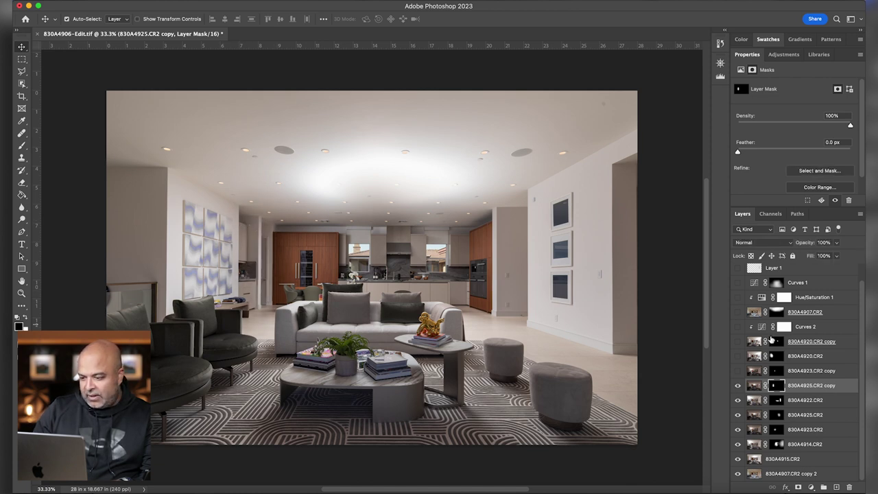
click(738, 386)
click(737, 387)
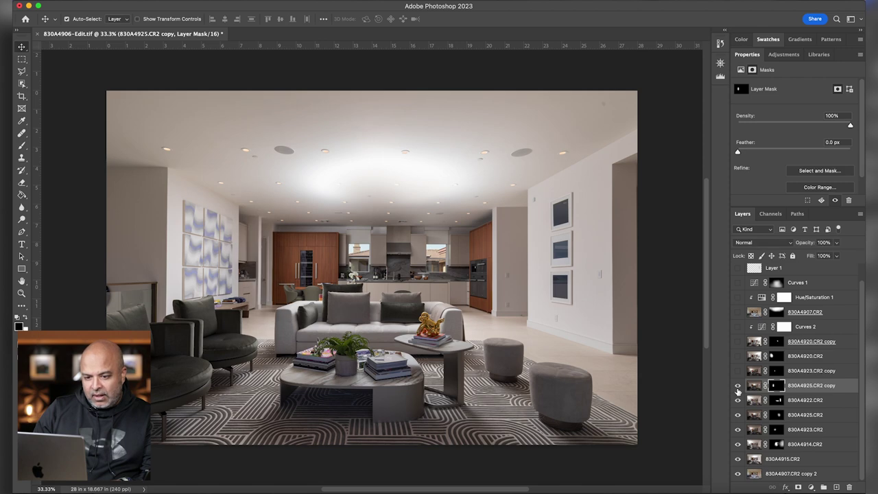
Show the 830A4923.CR2 copy layer and compare its effect on the wine fridge in the wood cabinets up close
click(753, 372)
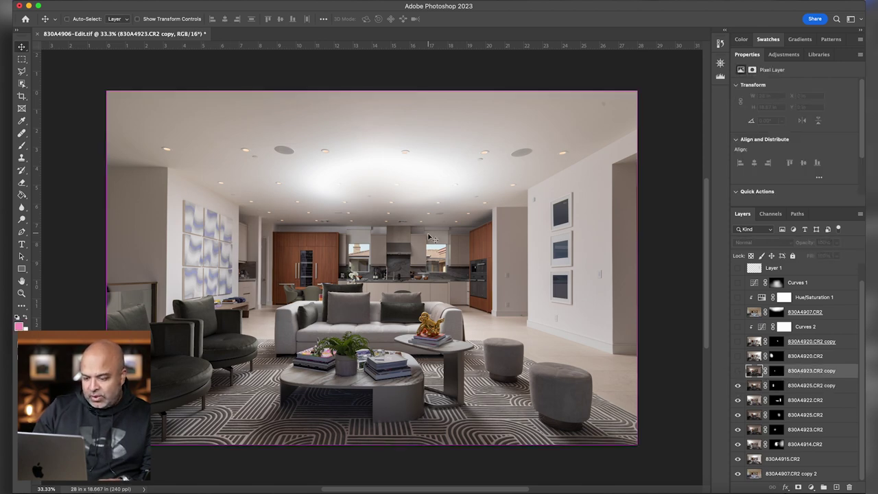
scroll(428, 236, up, 5)
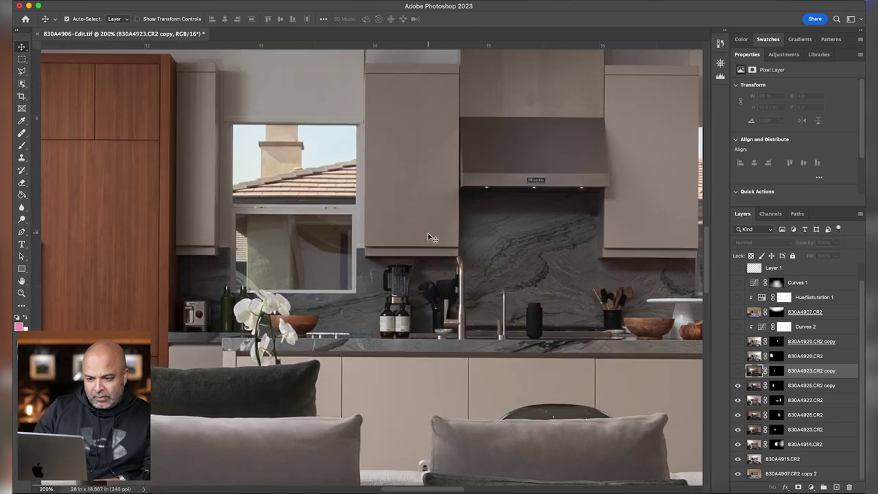
scroll(408, 259, left, 10)
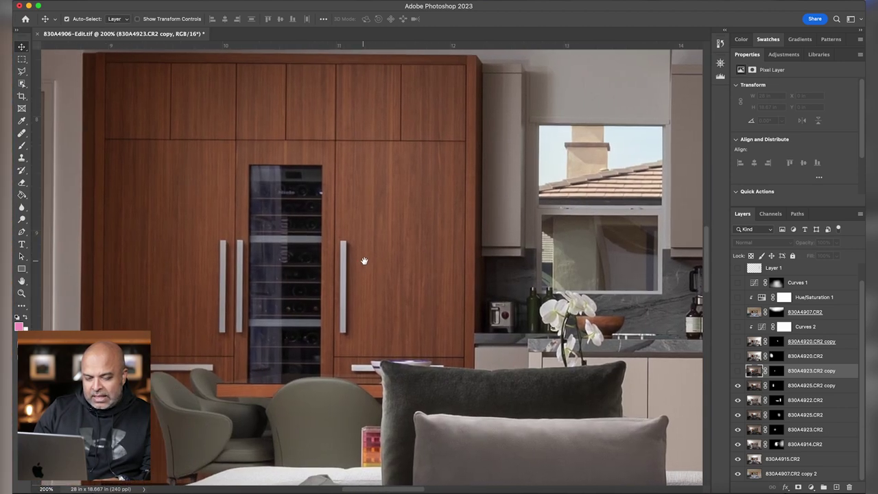
scroll(365, 260, left, 2)
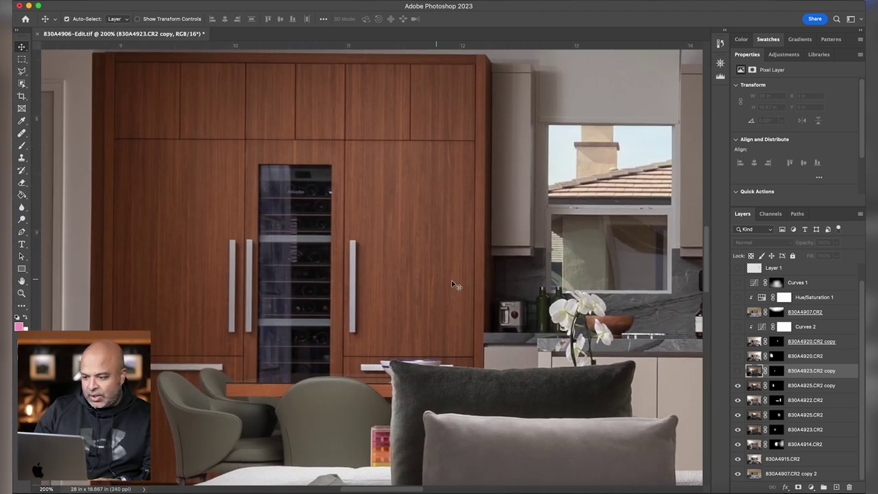
click(738, 371)
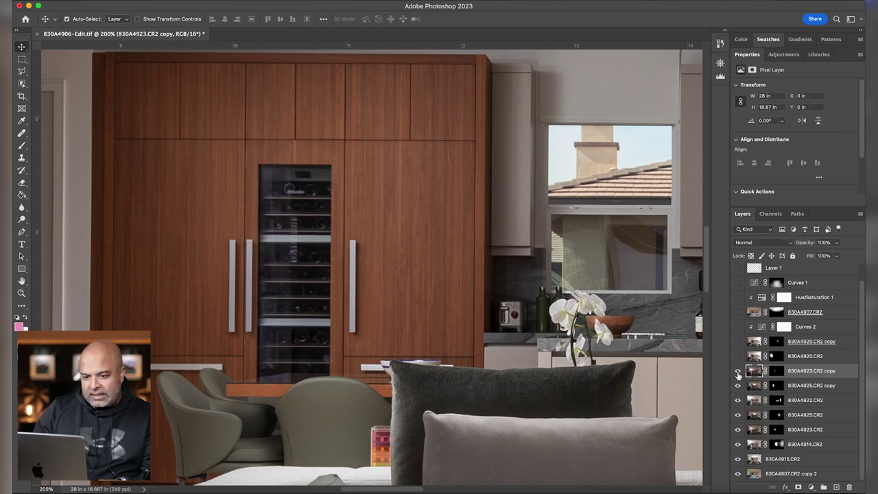
click(738, 371)
click(738, 371)
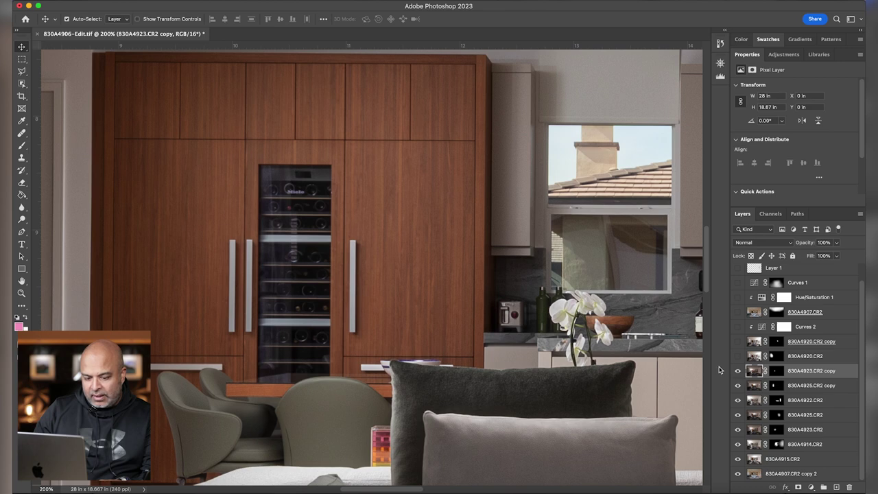
Compare the full image with and without the 830A4920.CR2 layer, and leave that layer visible
key(super+0)
click(765, 358)
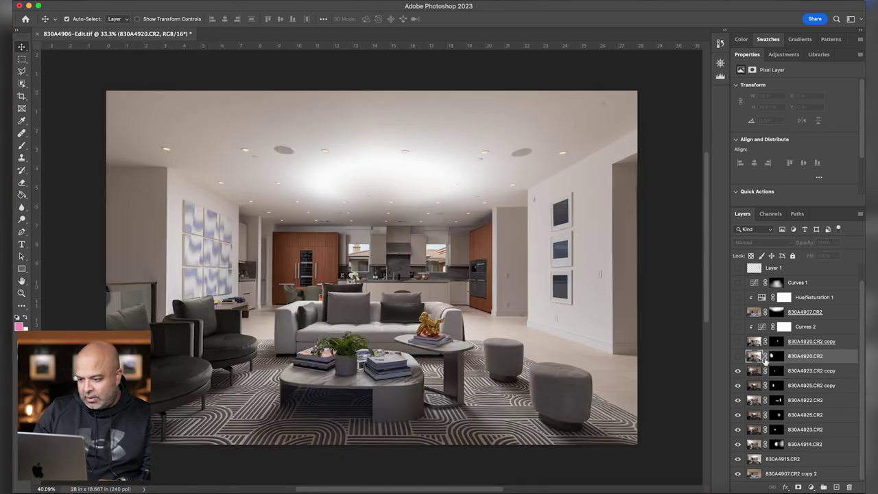
click(738, 356)
click(738, 356)
click(738, 357)
click(738, 357)
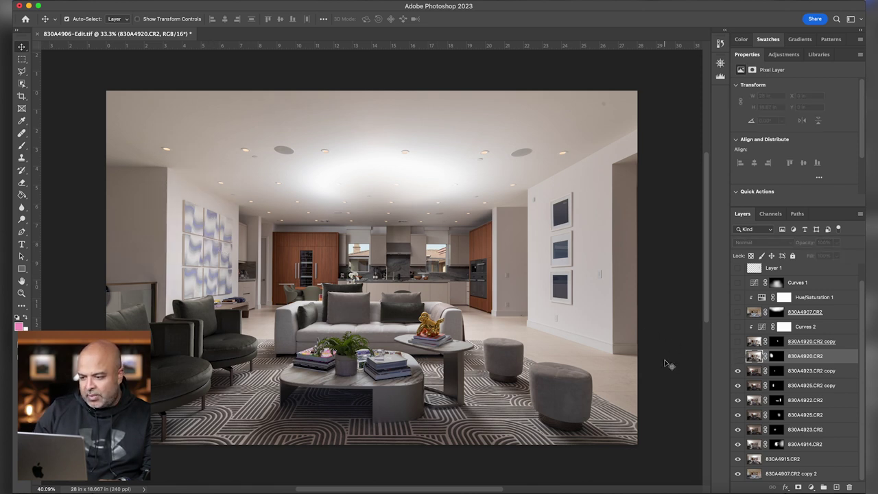
click(738, 357)
click(737, 357)
click(737, 357)
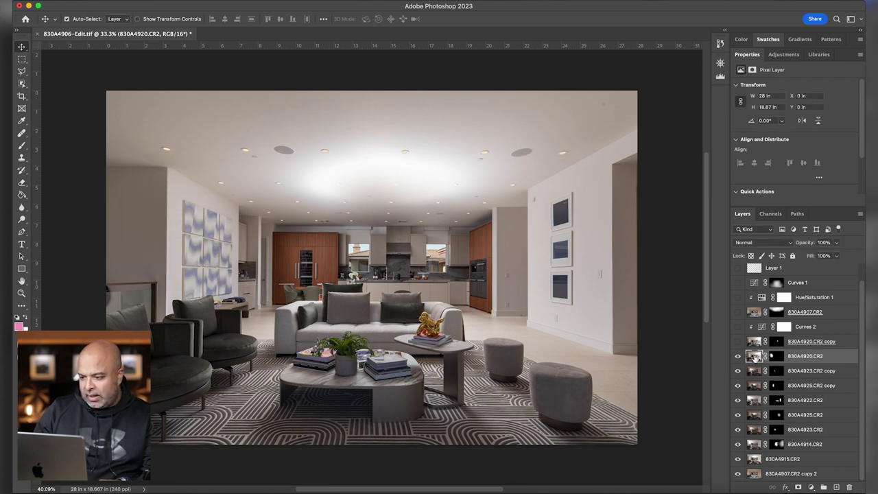
Compare the effect of the 830A4920.CR2 copy layer on the kitchen range hood and turn the layer on
scroll(792, 369, up, 1)
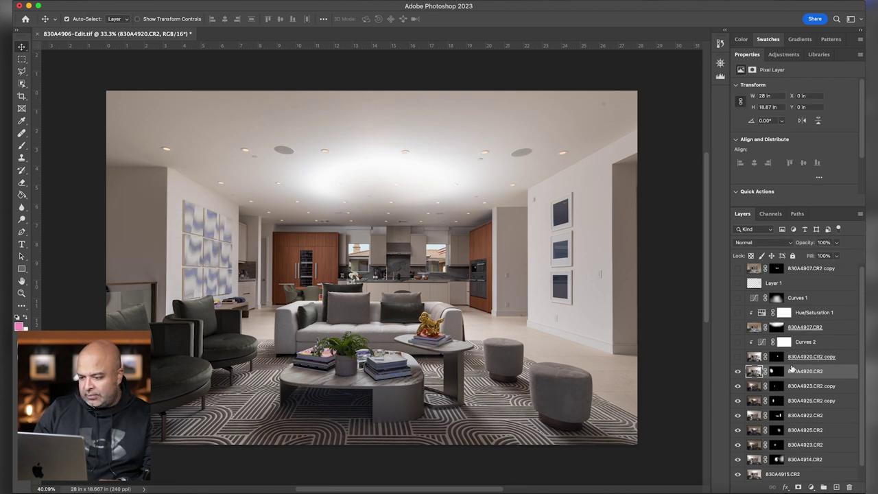
click(737, 357)
click(737, 358)
click(737, 357)
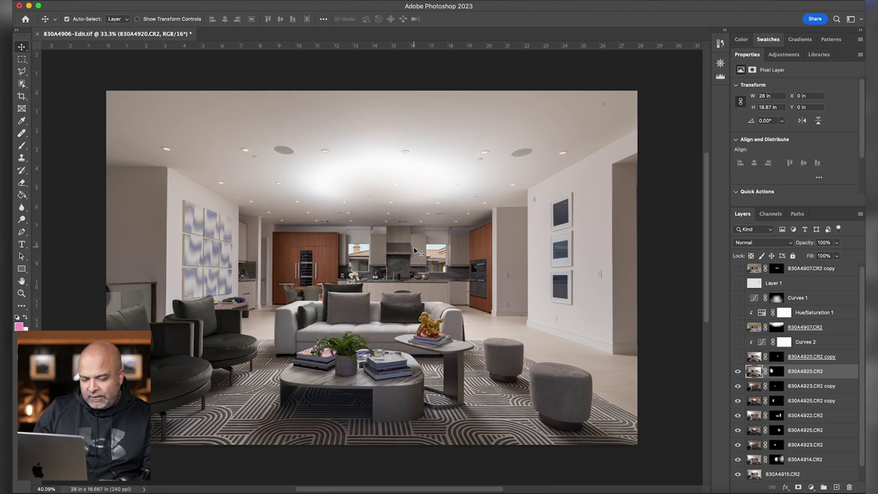
scroll(408, 245, up, 10)
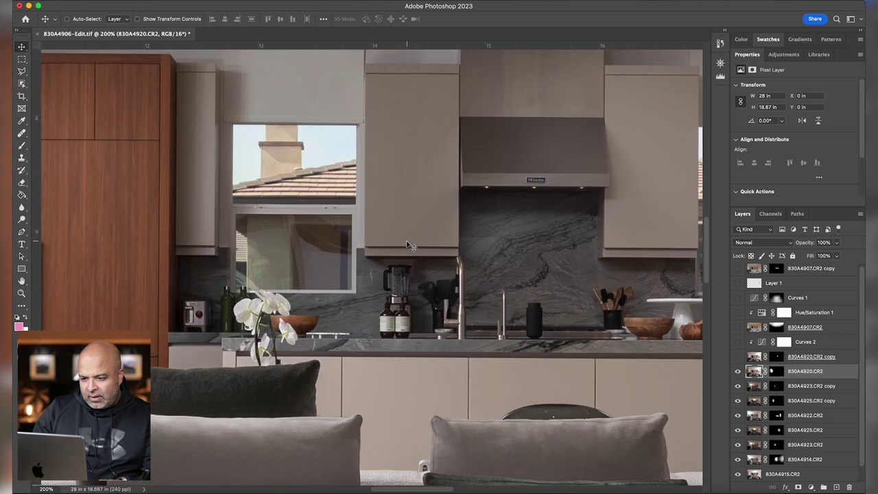
scroll(558, 202, right, 5)
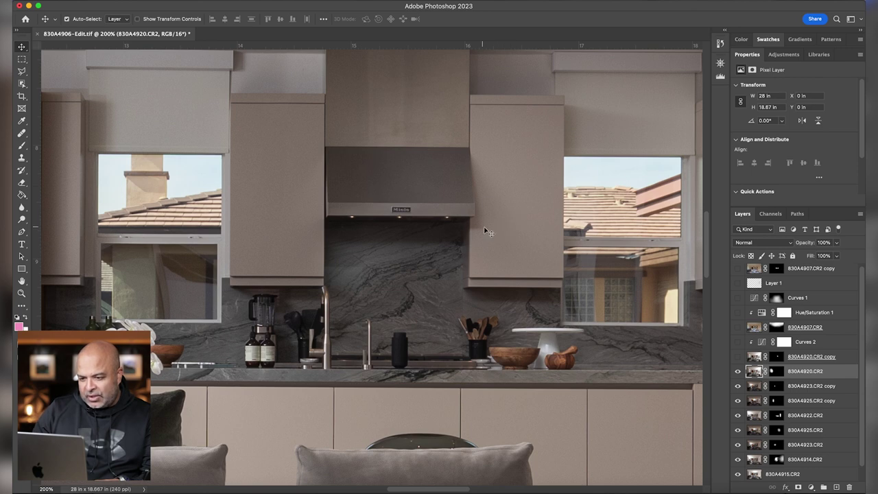
click(738, 357)
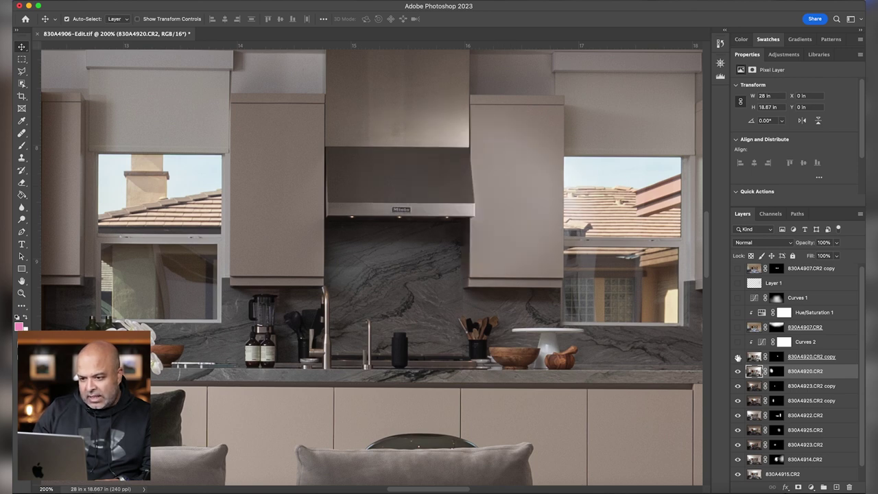
Turn on the clipped Curves 2 adjustment for the range hood, review the whole image, and select that adjustment layer
click(738, 342)
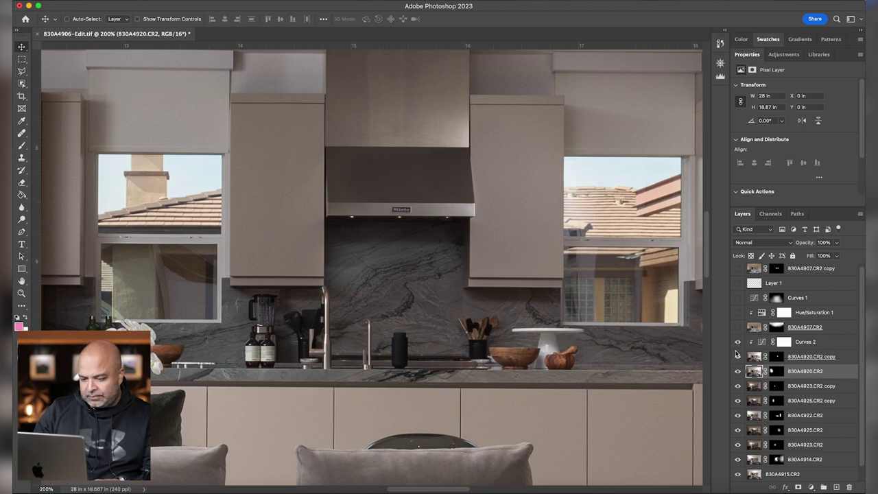
key(super+minus)
key(super+minus)
key(super+minus)
key(super+minus)
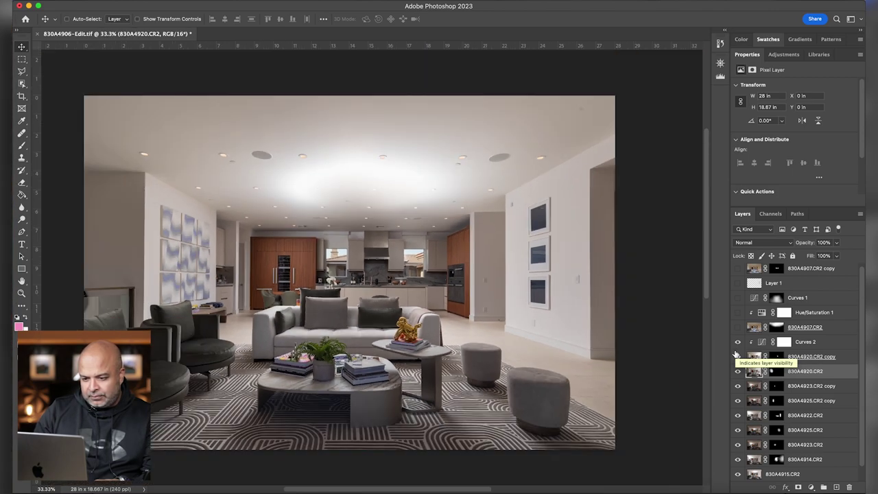
click(813, 344)
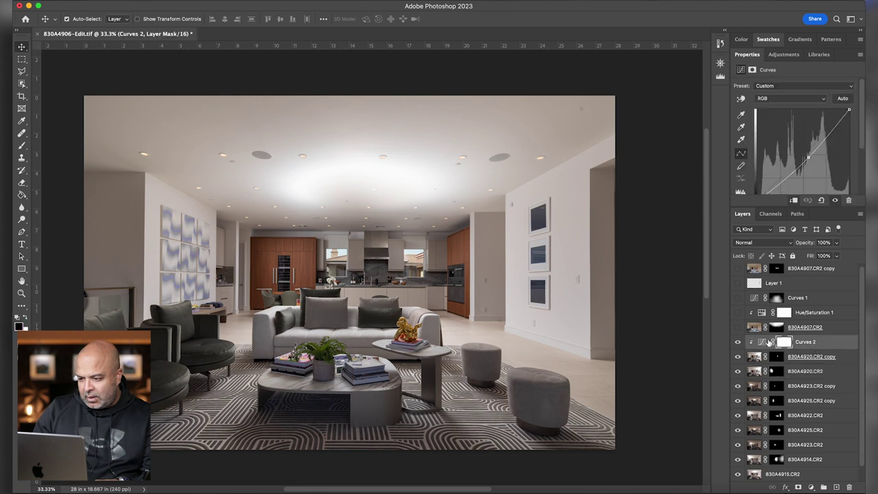
Turn on the 830A4907.CR2 ceiling layer and its clipped Hue/Saturation 1 adjustment, comparing the ceiling color with and without the adjustment
click(790, 331)
click(737, 328)
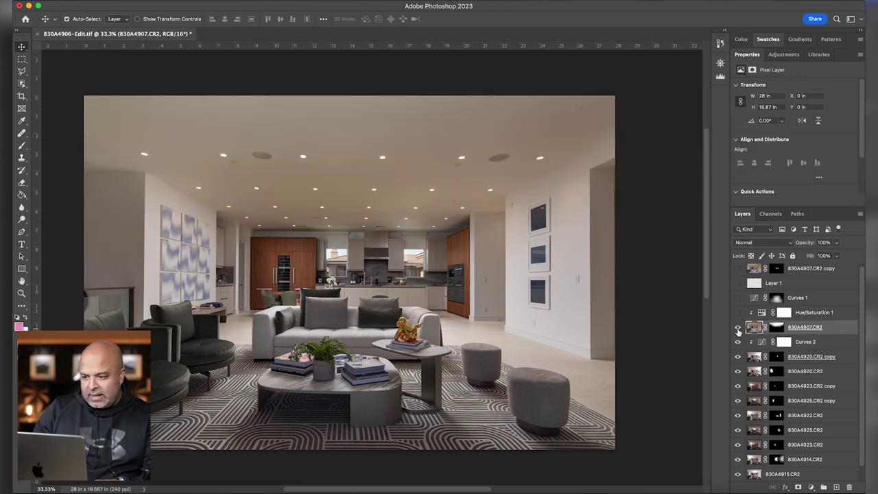
click(847, 316)
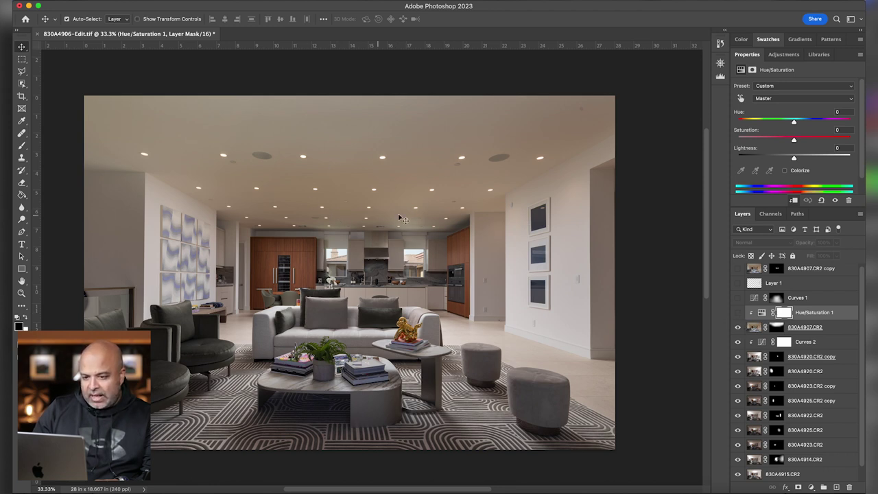
click(737, 313)
click(737, 313)
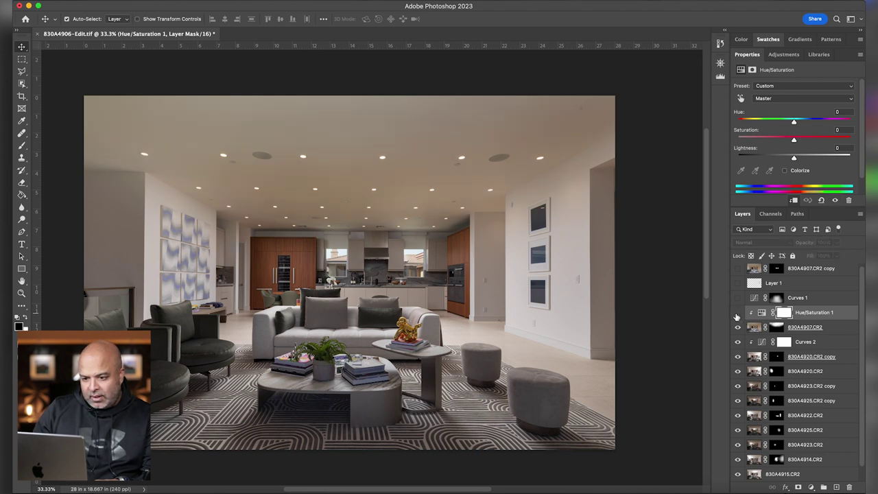
click(737, 314)
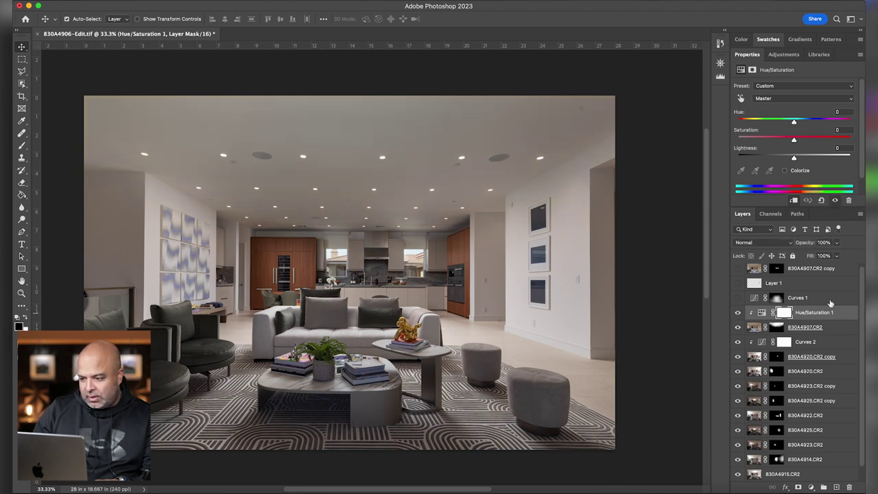
Select the Curves 1 adjustment layer and make it visible
click(830, 301)
click(738, 299)
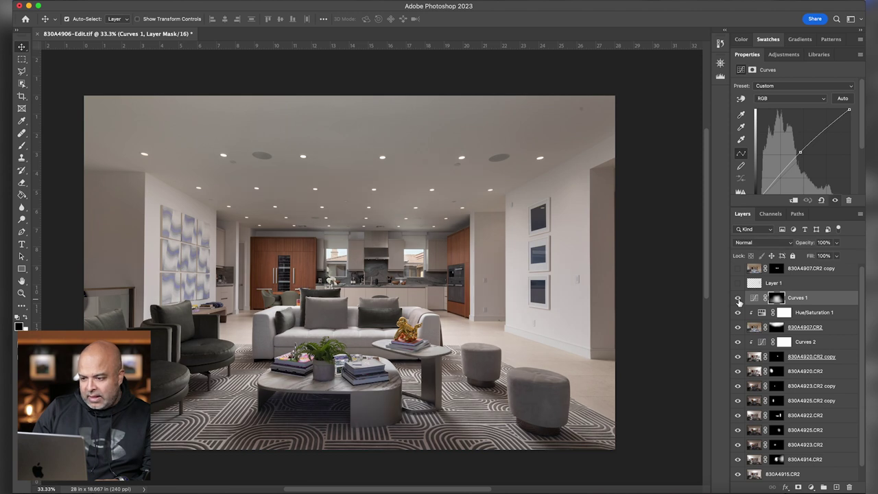
Compare the image with and without the Curves 1 adjustment, select its mask, and leave the adjustment visible
click(738, 299)
click(774, 298)
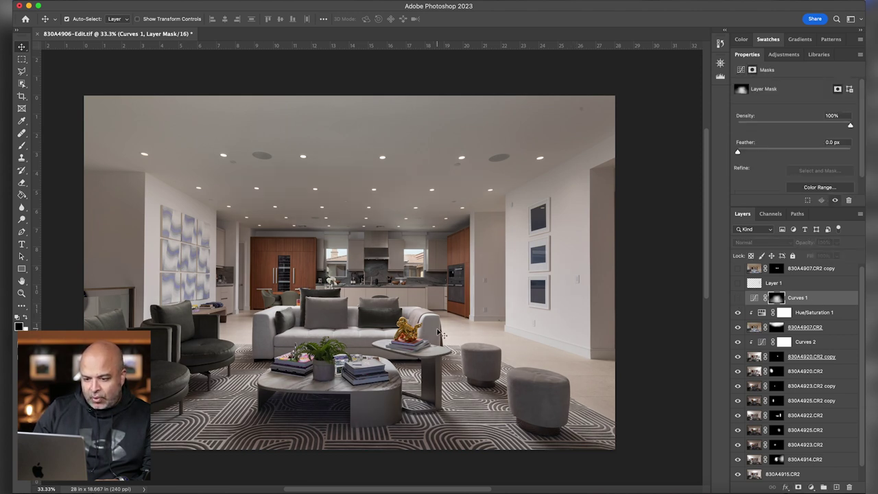
click(737, 299)
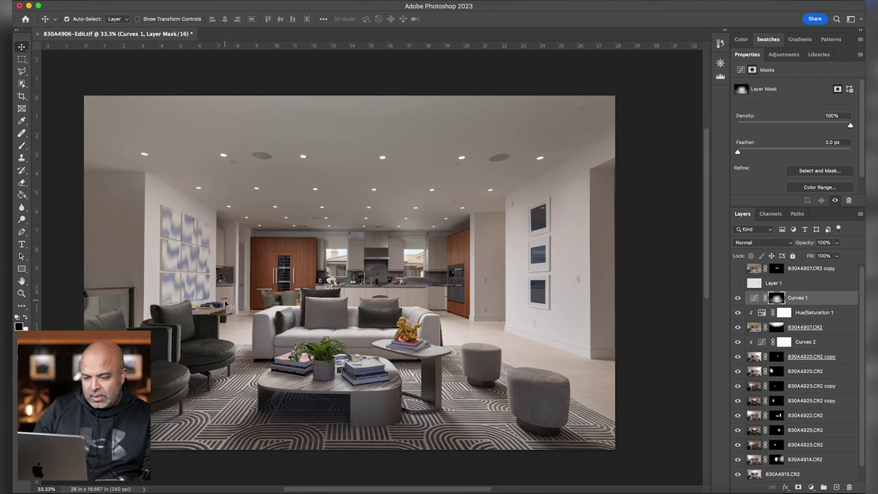
scroll(790, 347, up, 1)
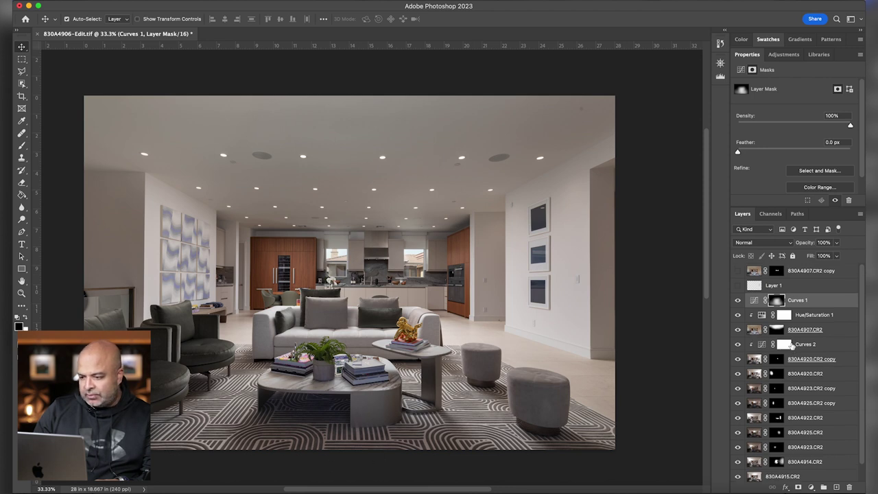
Select Layer 1, turn it on, and compare its effect on the reflections in the three framed pictures
click(781, 288)
click(737, 286)
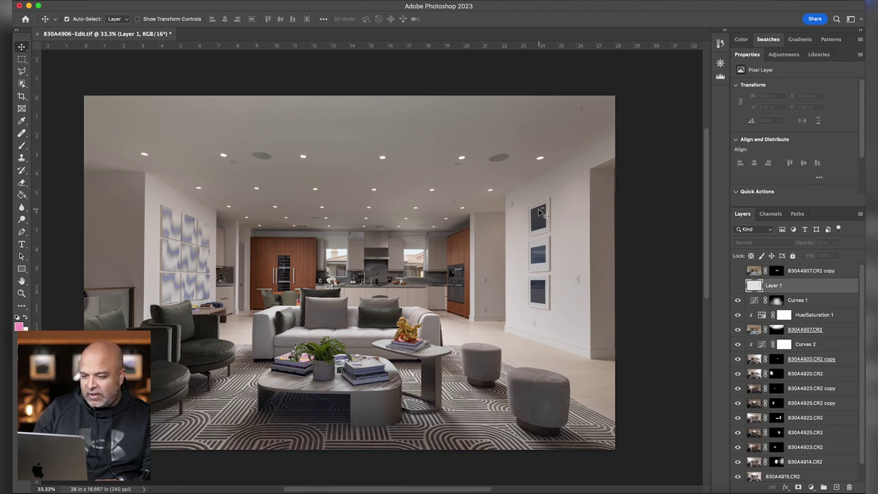
click(737, 285)
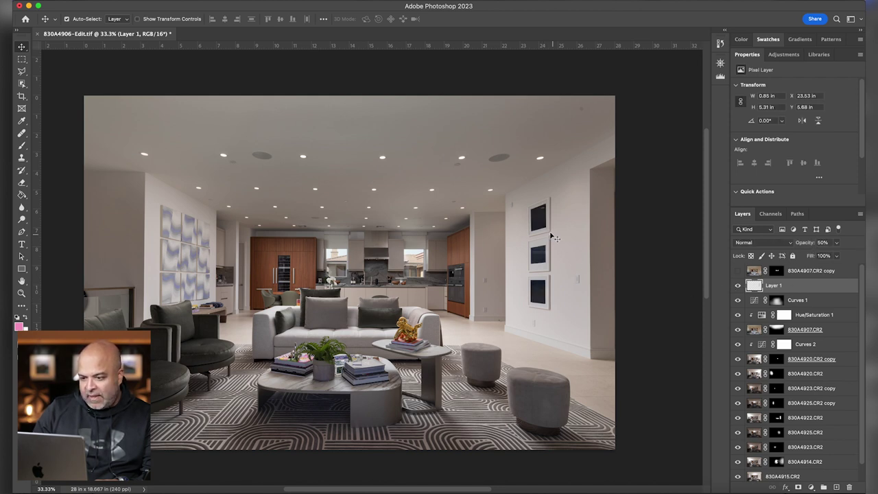
click(737, 286)
click(737, 286)
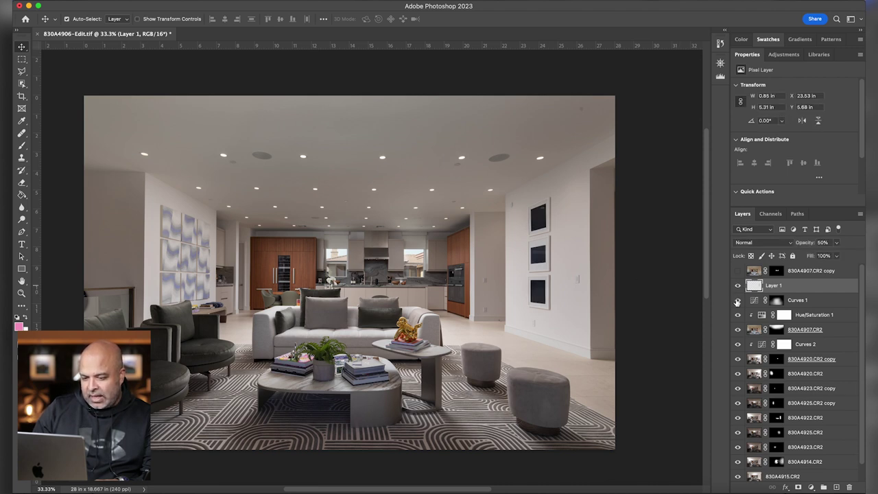
Select the 830A4907.CR2 copy layer, compare its effect on the kitchen windows, and leave it visible
click(754, 273)
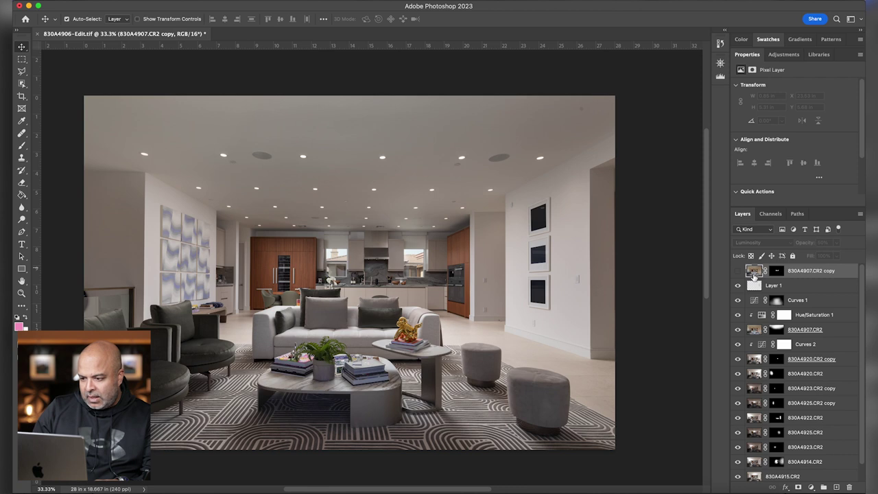
click(737, 272)
click(736, 271)
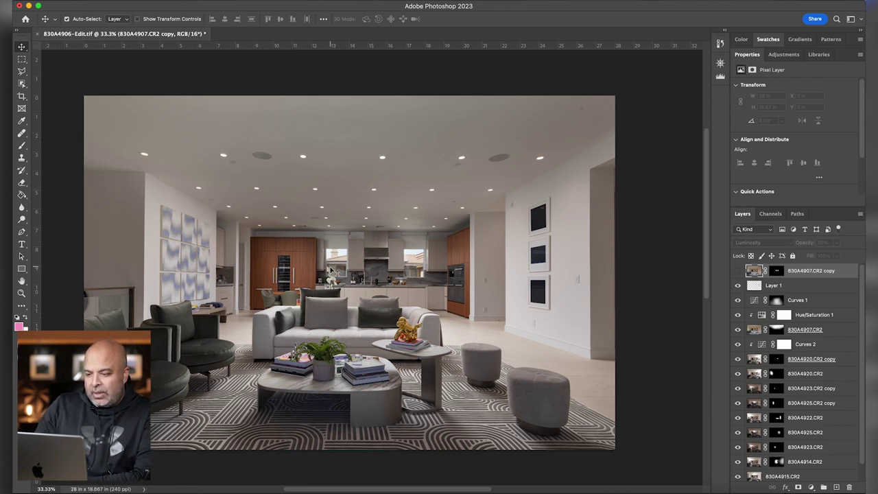
click(738, 271)
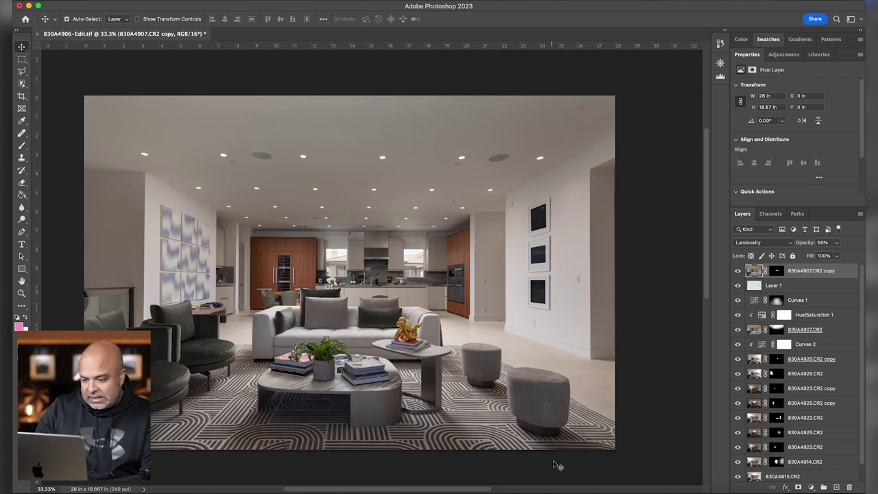
Switch to Lightroom Classic and review the Develop settings of 830A4906-Edit.tif from Basic down to Transform
click(585, 488)
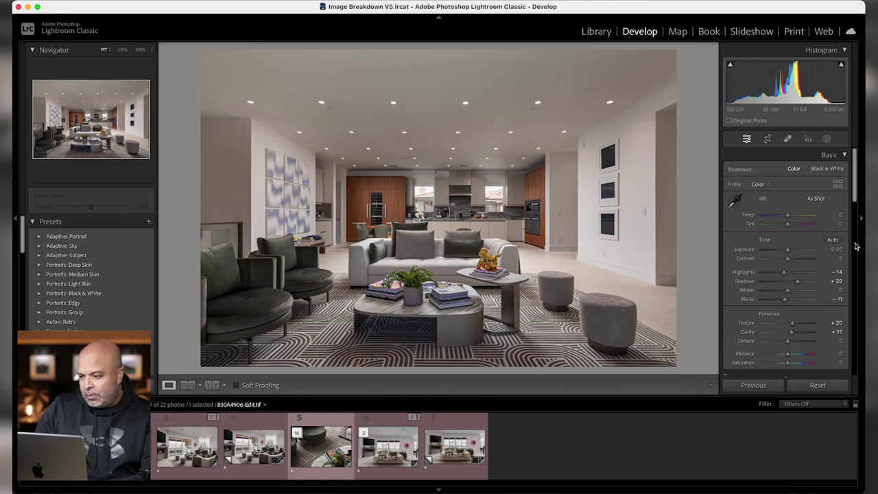
scroll(796, 261, down, 2)
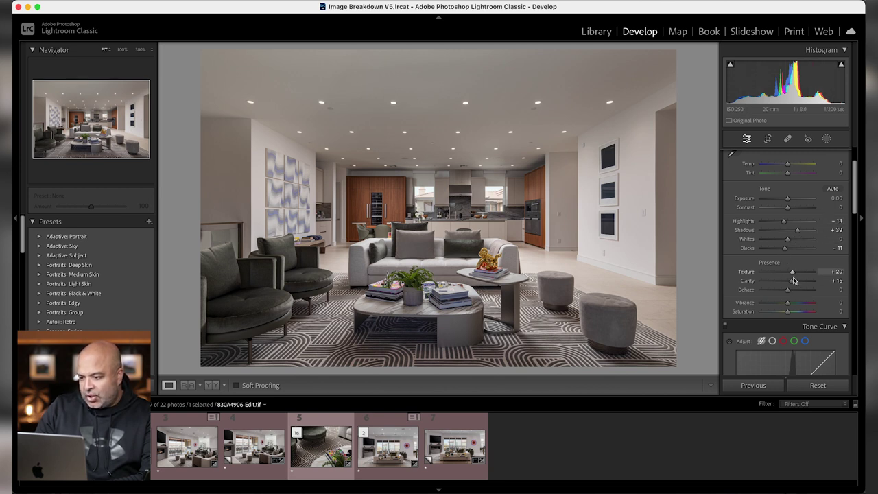
drag(857, 207, 853, 336)
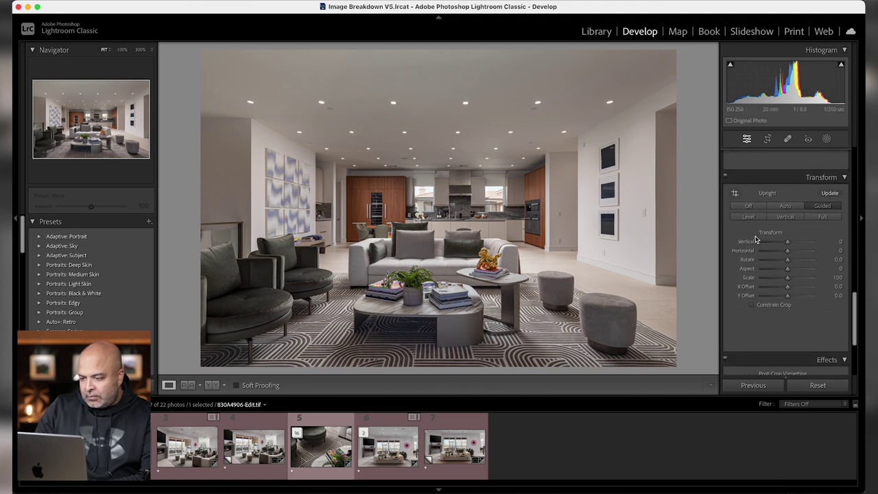
Show the Guided Upright lines on the photo to inspect them, and leave the tool to return to the Basic adjustments
click(735, 193)
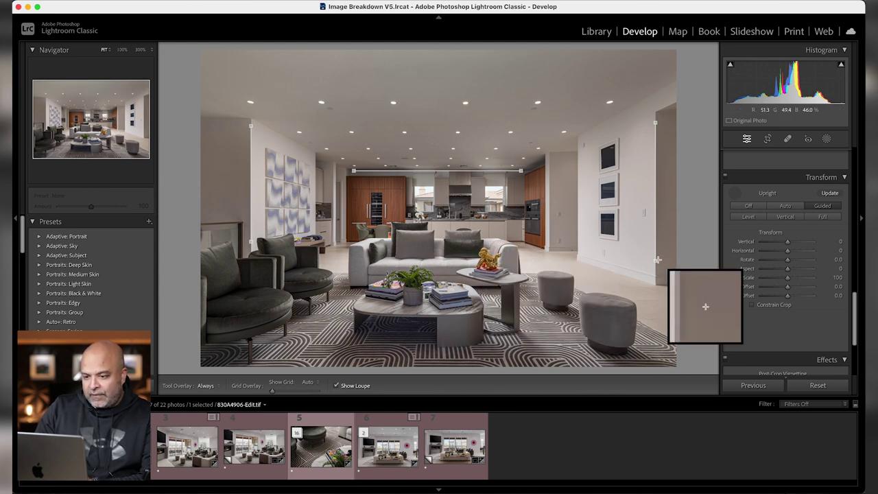
scroll(851, 317, up, 15)
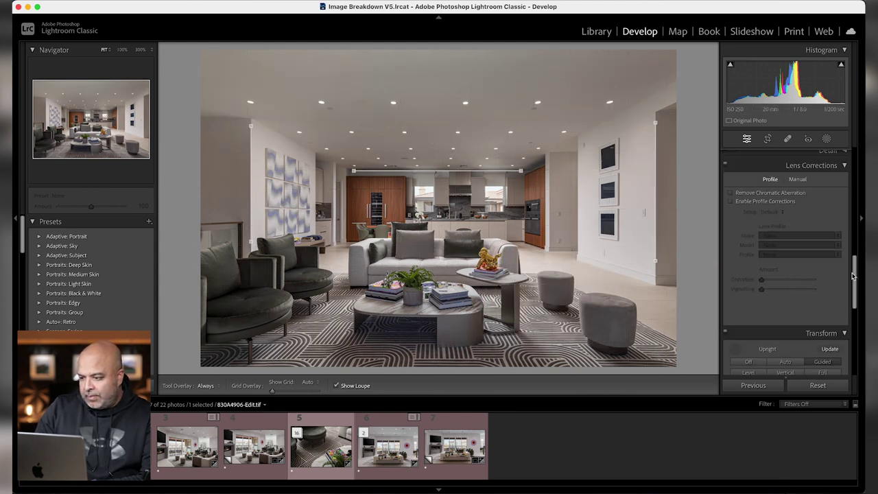
click(746, 139)
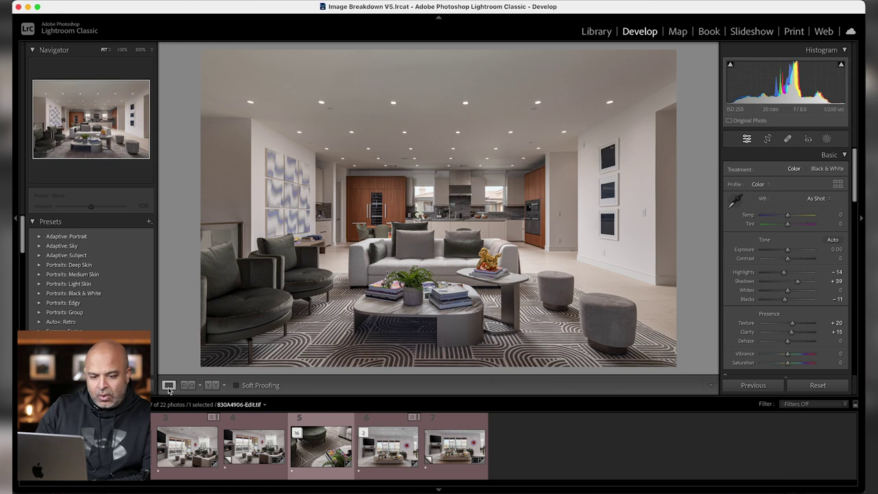
Compare the composite with the preceding cropped version of the living room photo
key(Left)
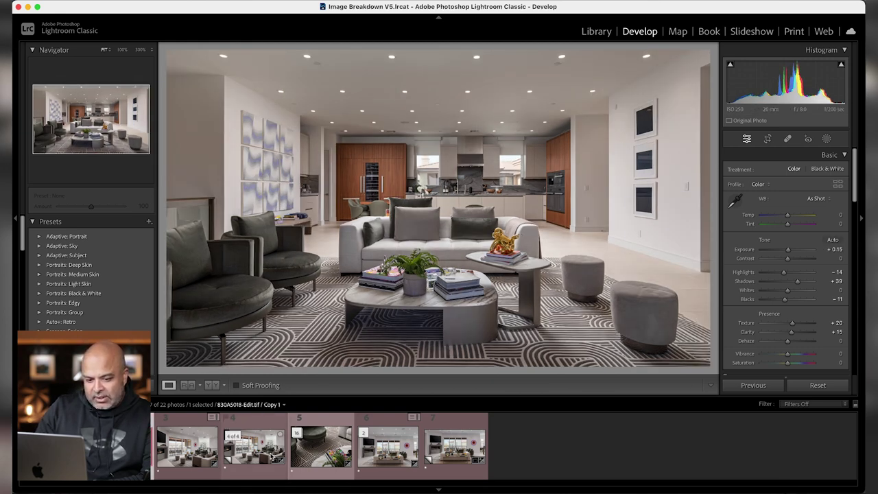
key(Right)
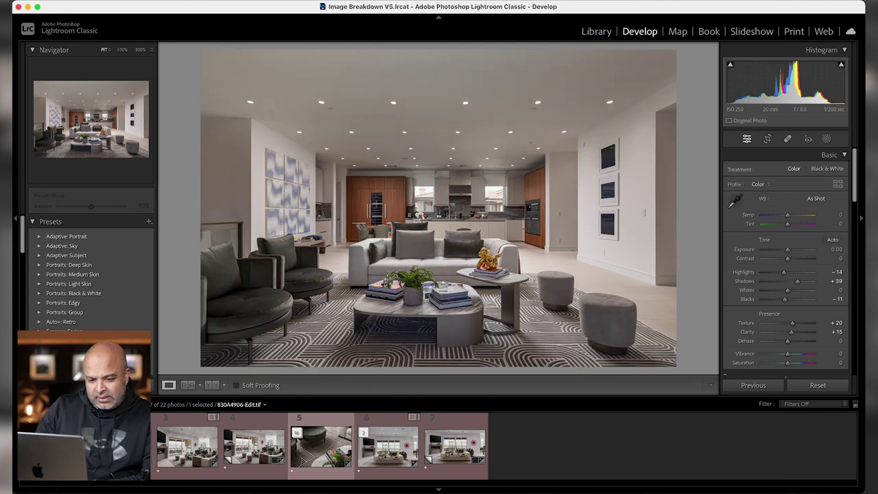
key(Left)
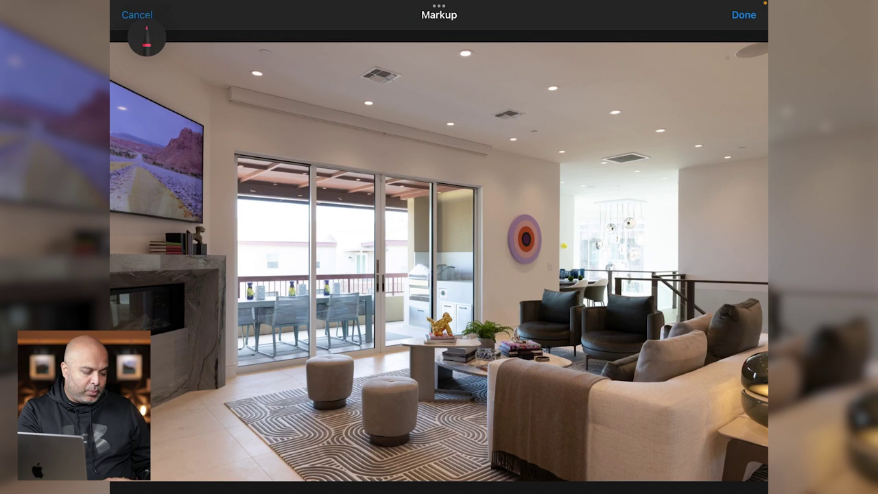
In Markup, scribble in red over the ottomans, sofa, cushions and armchairs of the unedited patio-door living room photo
mouse_move(348, 368)
mouse_down()
mouse_move(322, 394)
mouse_move(306, 384)
mouse_up()
drag(410, 401, 368, 429)
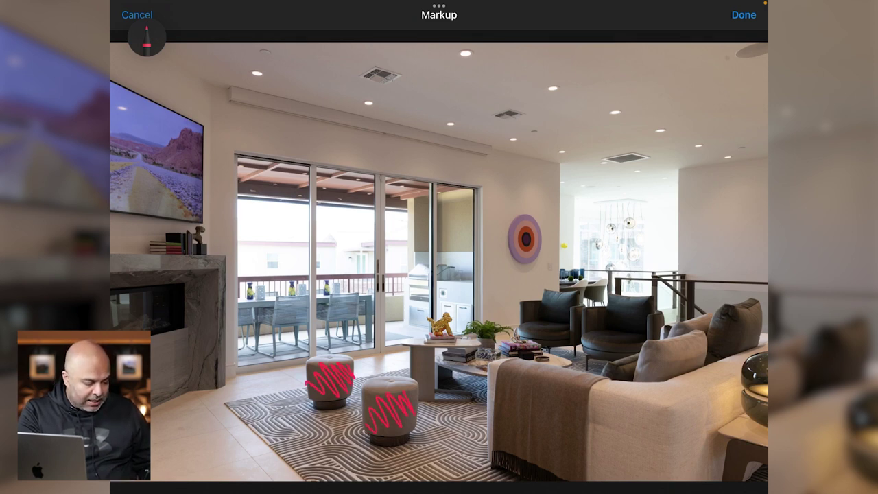
mouse_move(504, 439)
mouse_down()
mouse_move(530, 461)
mouse_move(560, 450)
mouse_move(596, 478)
mouse_move(641, 480)
mouse_up()
mouse_move(637, 401)
mouse_down()
mouse_move(710, 412)
mouse_move(752, 396)
mouse_up()
mouse_move(754, 321)
mouse_down()
mouse_move(741, 343)
mouse_move(747, 336)
mouse_up()
mouse_move(692, 345)
mouse_down()
mouse_move(694, 357)
mouse_move(675, 370)
mouse_up()
drag(657, 303, 641, 344)
drag(580, 297, 551, 333)
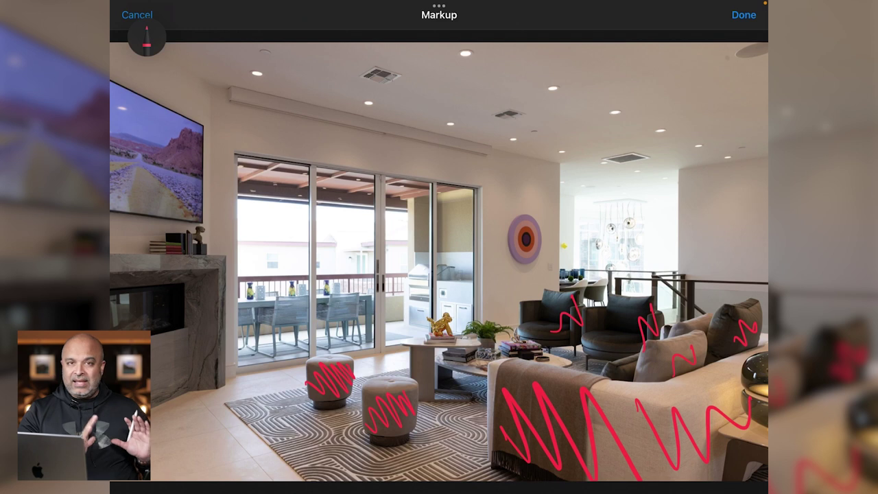
Circle the chandelier area and the patio doors, and scribble over the outdoor view and inside the fireplace
mouse_move(561, 195)
mouse_down()
mouse_move(563, 174)
mouse_move(683, 182)
mouse_move(655, 306)
mouse_move(556, 184)
mouse_move(648, 201)
mouse_up()
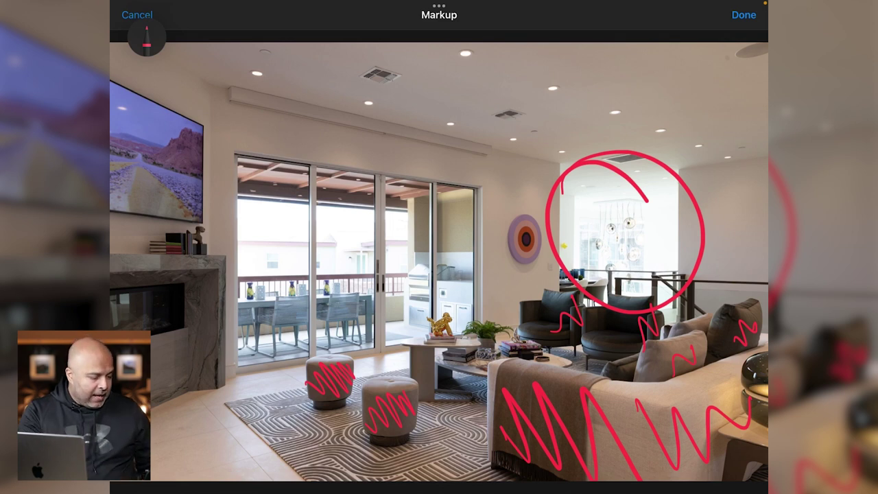
mouse_move(225, 209)
mouse_down()
mouse_move(251, 160)
mouse_move(435, 342)
mouse_move(254, 225)
mouse_up()
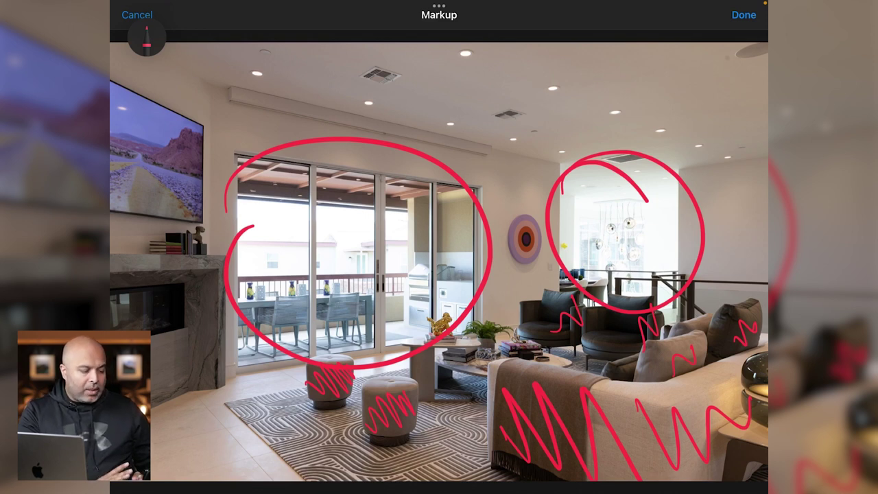
mouse_move(234, 255)
mouse_down()
mouse_move(266, 232)
mouse_move(328, 262)
mouse_move(385, 226)
mouse_move(403, 232)
mouse_up()
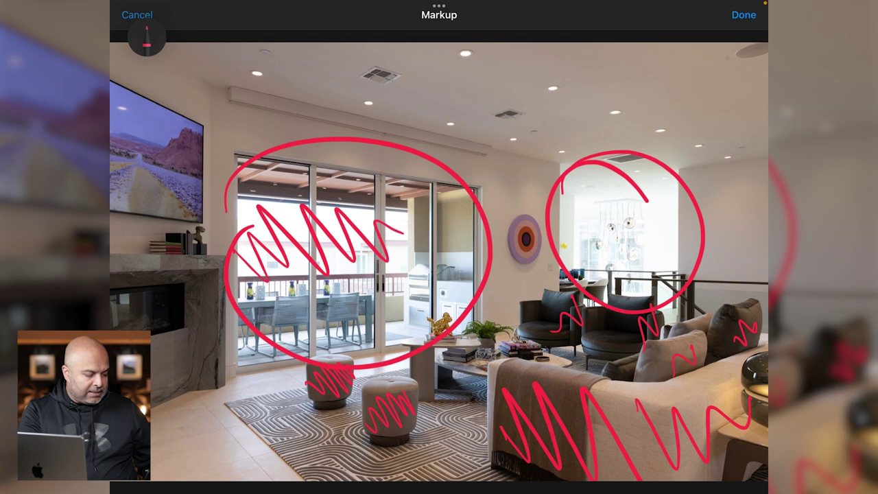
mouse_move(162, 293)
mouse_down()
mouse_move(161, 322)
mouse_move(159, 306)
mouse_up()
mouse_move(153, 296)
mouse_down()
mouse_move(148, 317)
mouse_move(135, 323)
mouse_up()
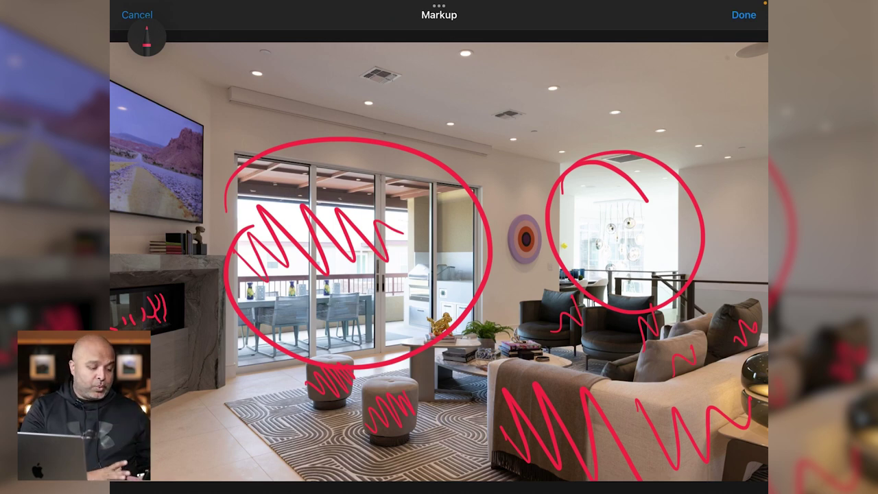
Draw four arrows from the patio doors into the room to show the direction of the window light
drag(377, 301, 586, 334)
mouse_move(477, 252)
mouse_down()
mouse_move(650, 292)
mouse_move(633, 272)
mouse_move(669, 305)
mouse_up()
mouse_move(343, 305)
mouse_down()
mouse_move(446, 349)
mouse_move(491, 391)
mouse_move(497, 381)
mouse_move(521, 414)
mouse_up()
mouse_move(255, 299)
mouse_down()
mouse_move(310, 357)
mouse_move(344, 428)
mouse_move(332, 455)
mouse_up()
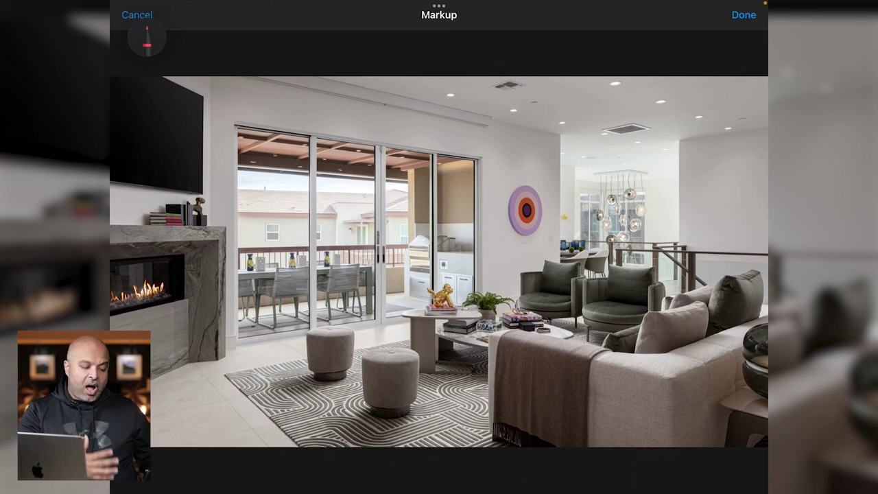
On the finished photo, circle the chandelier area and scribble over the ottomans, sofa, cushion and armchairs
mouse_move(561, 165)
mouse_down()
mouse_move(627, 121)
mouse_move(549, 171)
mouse_up()
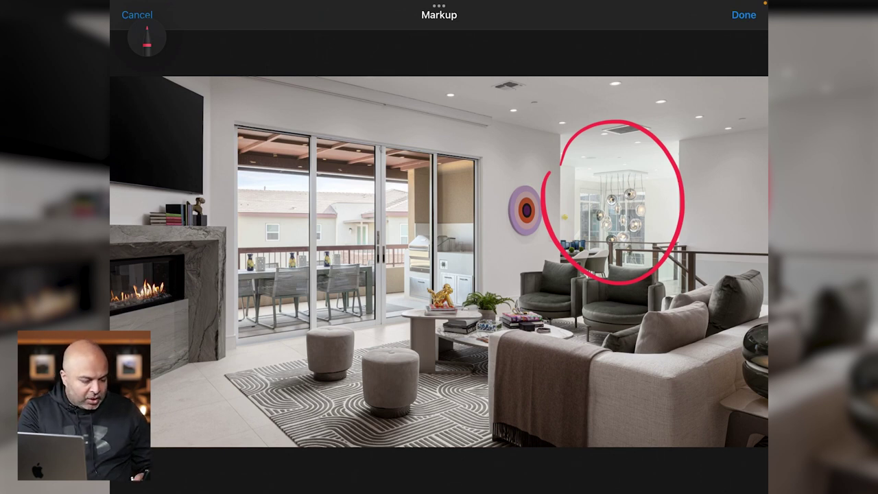
mouse_move(349, 336)
mouse_down()
mouse_move(328, 360)
mouse_move(299, 354)
mouse_up()
mouse_move(410, 358)
mouse_down()
mouse_move(387, 358)
mouse_move(366, 400)
mouse_up()
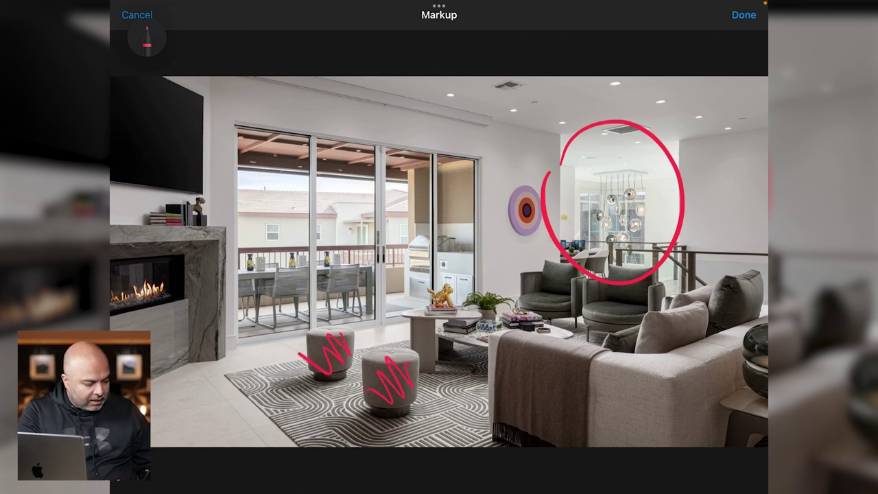
mouse_move(504, 398)
mouse_down()
mouse_move(550, 442)
mouse_move(646, 443)
mouse_move(675, 426)
mouse_move(713, 437)
mouse_move(743, 412)
mouse_move(765, 358)
mouse_up()
drag(754, 295, 723, 318)
mouse_move(651, 304)
mouse_down()
mouse_move(663, 300)
mouse_move(642, 325)
mouse_up()
drag(576, 269, 580, 321)
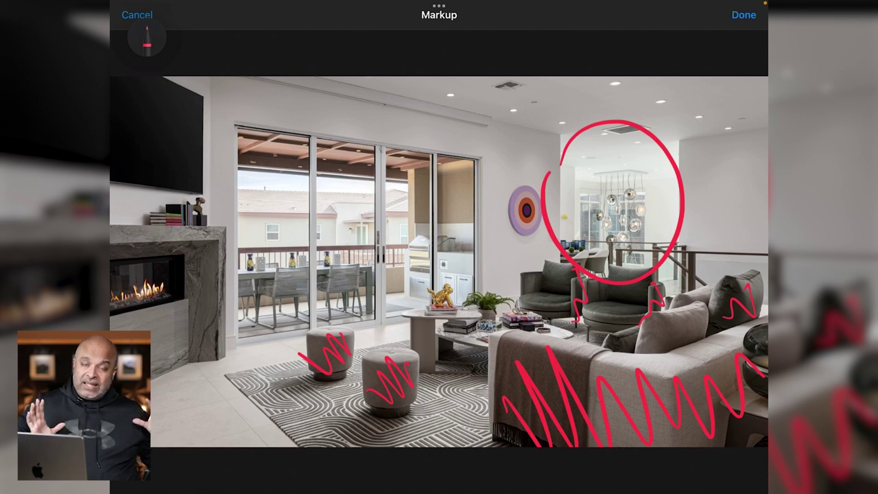
Draw arrows on the finished photo from the patio doors toward the armchairs, coffee table and ottomans
drag(460, 243, 580, 264)
drag(559, 237, 583, 266)
drag(356, 252, 531, 323)
drag(269, 262, 393, 371)
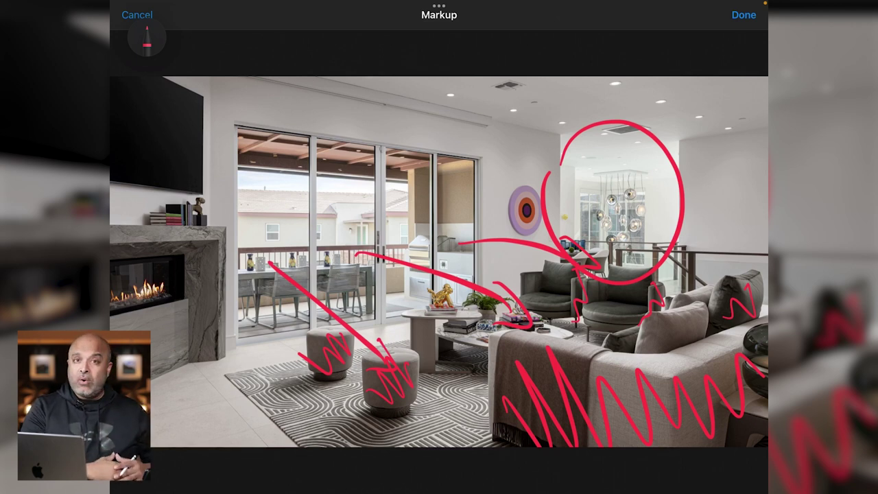
Scribble over the neighboring houses seen through the patio doors and outline the patio furniture and grill area
mouse_move(244, 240)
mouse_down()
mouse_move(285, 199)
mouse_move(341, 233)
mouse_move(387, 198)
mouse_move(406, 209)
mouse_up()
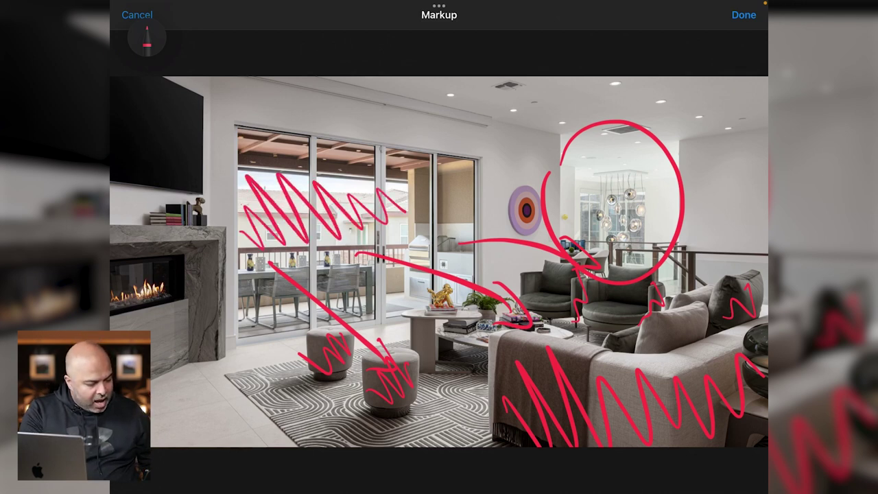
mouse_move(244, 252)
mouse_down()
mouse_move(322, 251)
mouse_move(405, 214)
mouse_move(473, 161)
mouse_move(484, 305)
mouse_move(240, 343)
mouse_move(227, 253)
mouse_up()
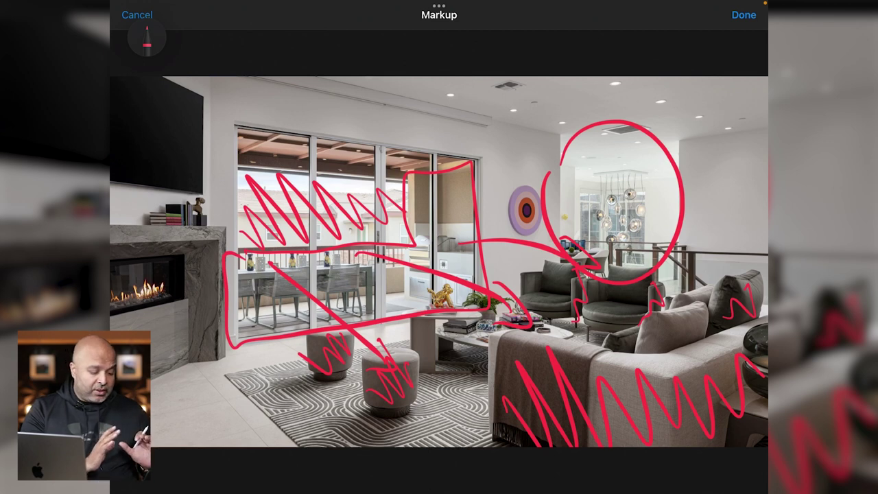
Trace the left and far edges of the patterned rug and mark the fireplace opening
drag(211, 372, 299, 447)
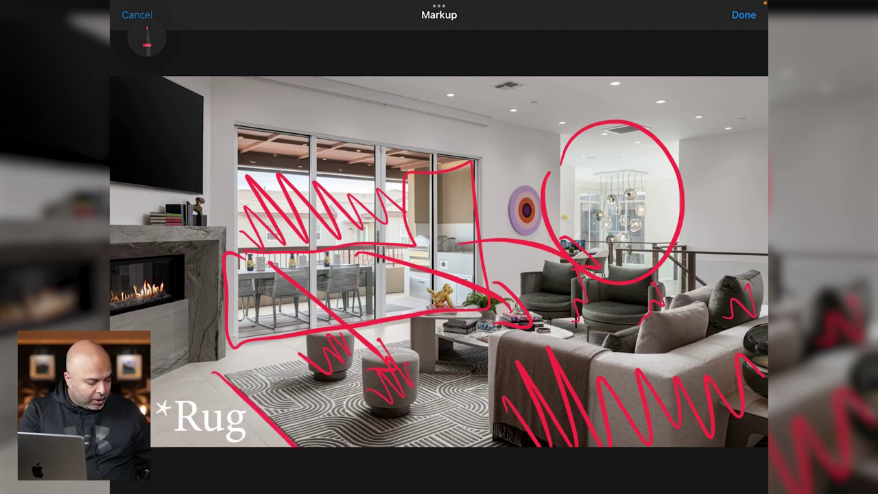
drag(212, 372, 421, 337)
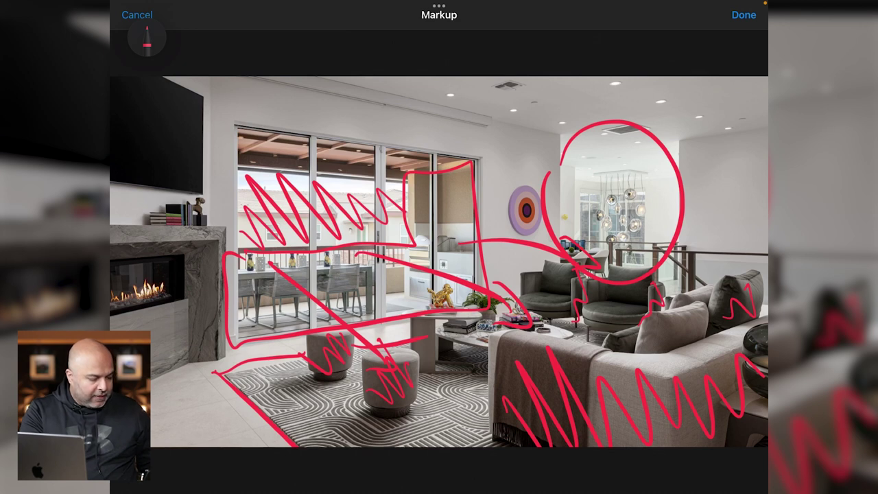
mouse_move(112, 261)
mouse_down()
mouse_move(194, 288)
mouse_move(115, 318)
mouse_up()
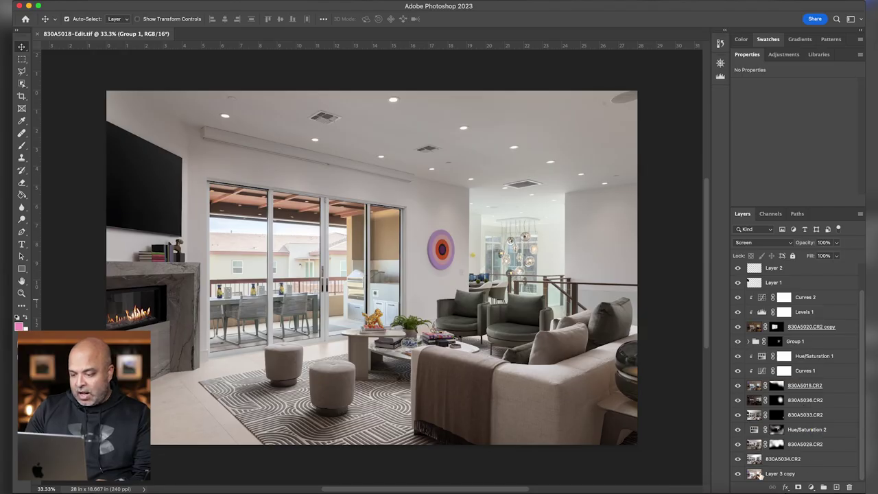
Compare the bottom Layer 3 copy alone with the full composite, then leave it isolated and show 830A5034.CR2 above it
click(738, 475)
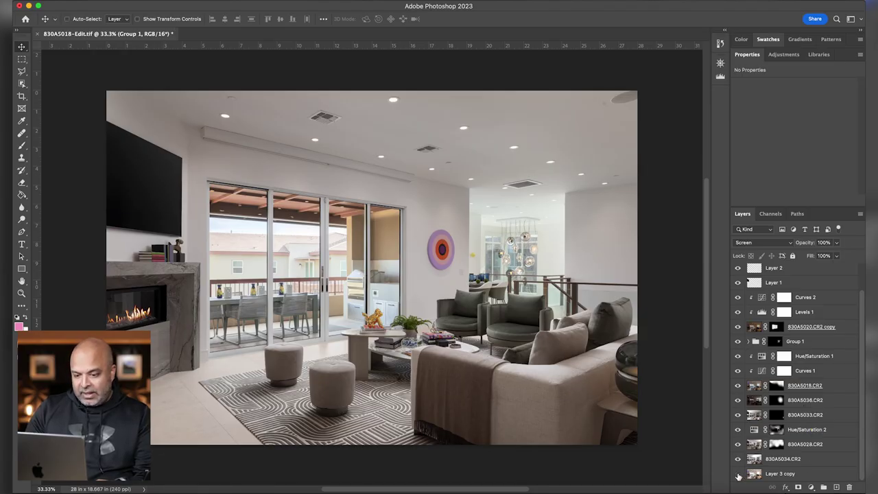
alt+click(738, 475)
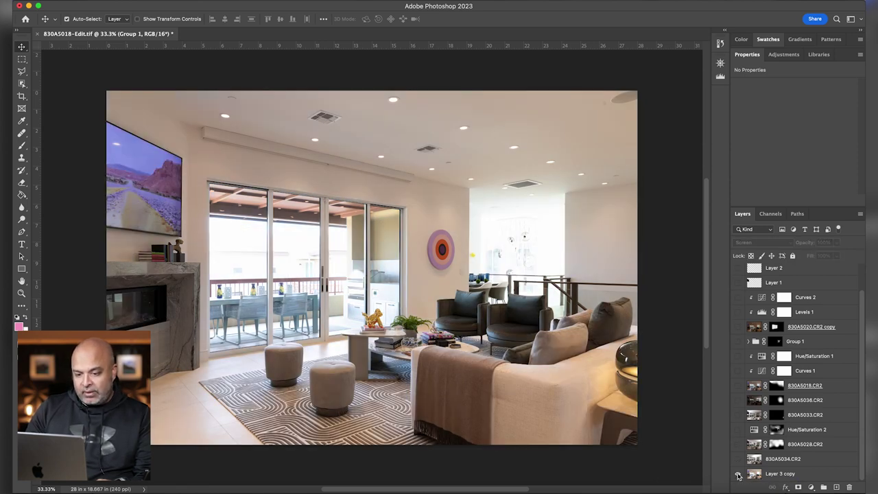
alt+click(738, 476)
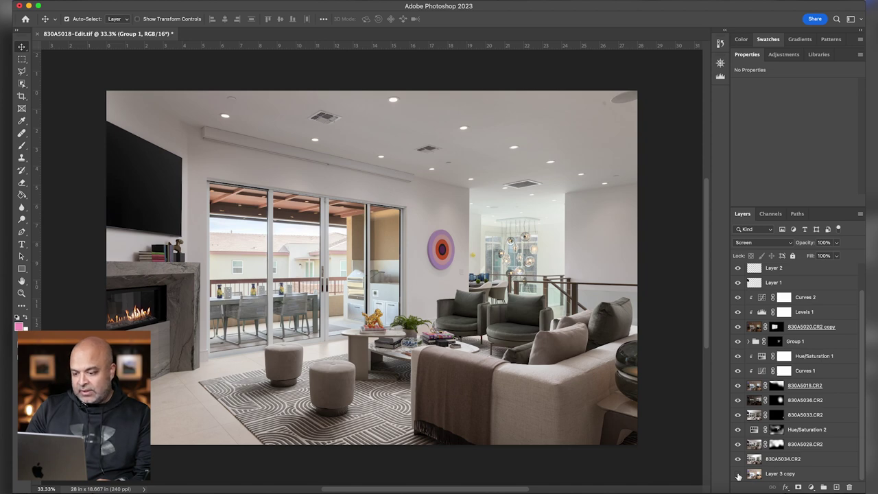
alt+click(738, 475)
click(775, 463)
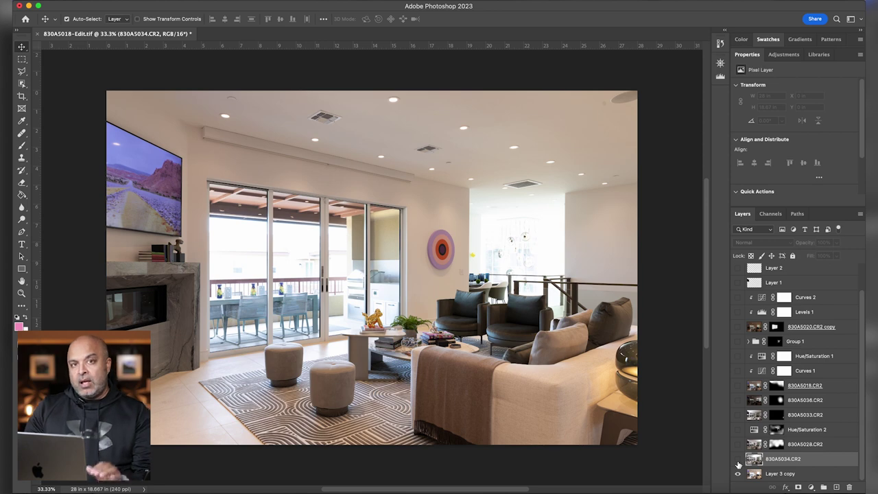
click(738, 460)
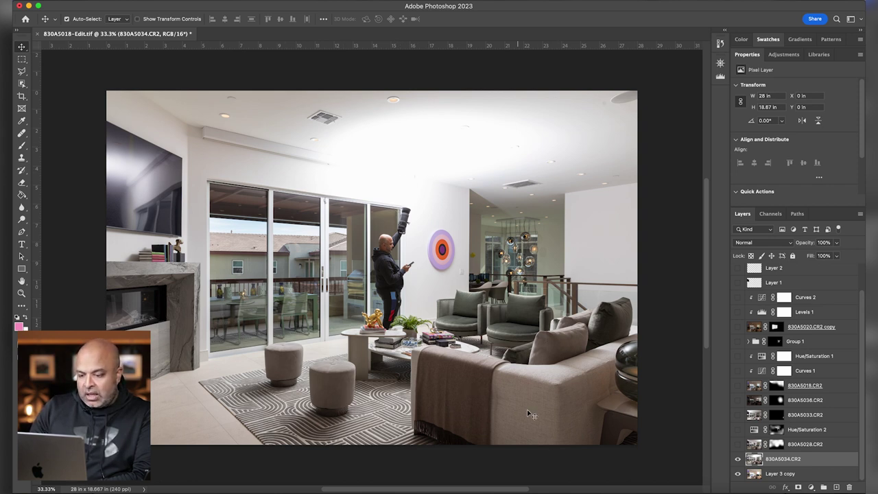
Show the 830A5028.CR2 layer, comparing the image with its mask disabled and enabled and with the layer hidden and shown
click(797, 446)
click(738, 444)
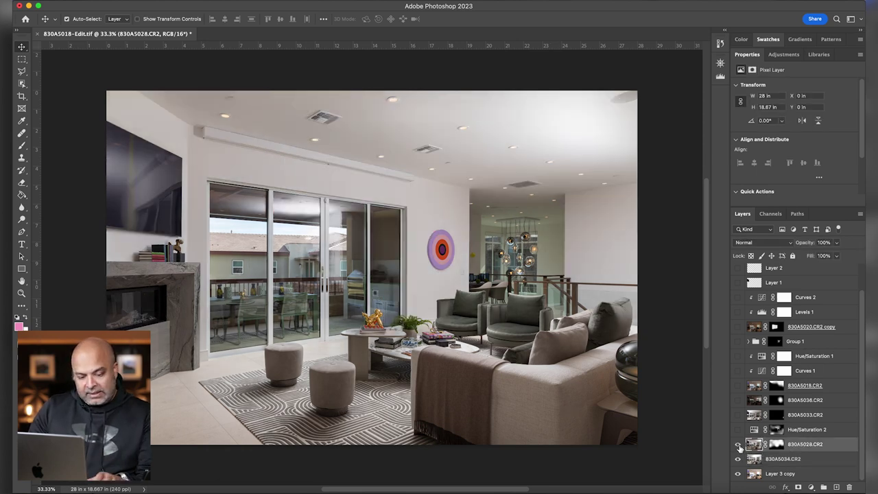
shift+click(774, 444)
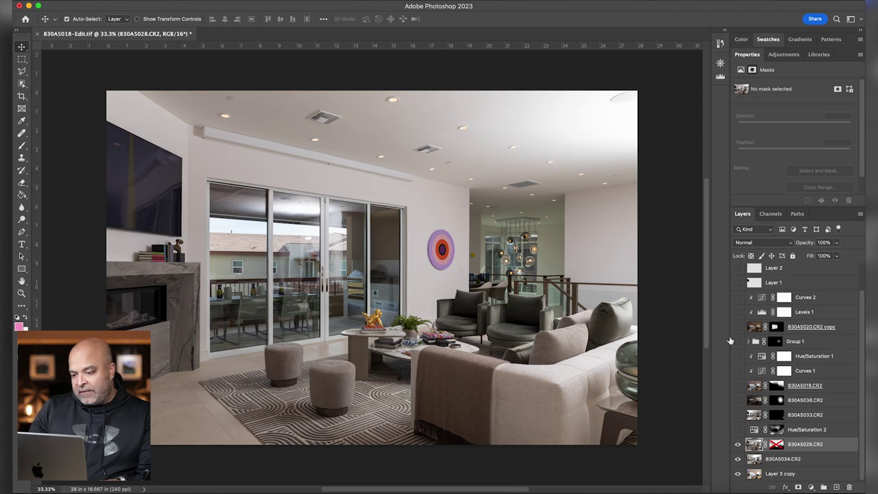
shift+click(775, 445)
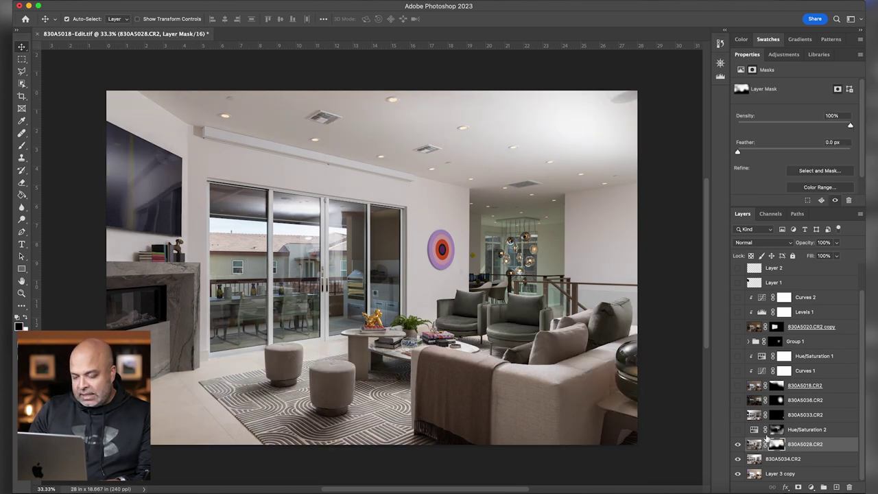
click(737, 444)
click(738, 445)
click(738, 445)
click(738, 445)
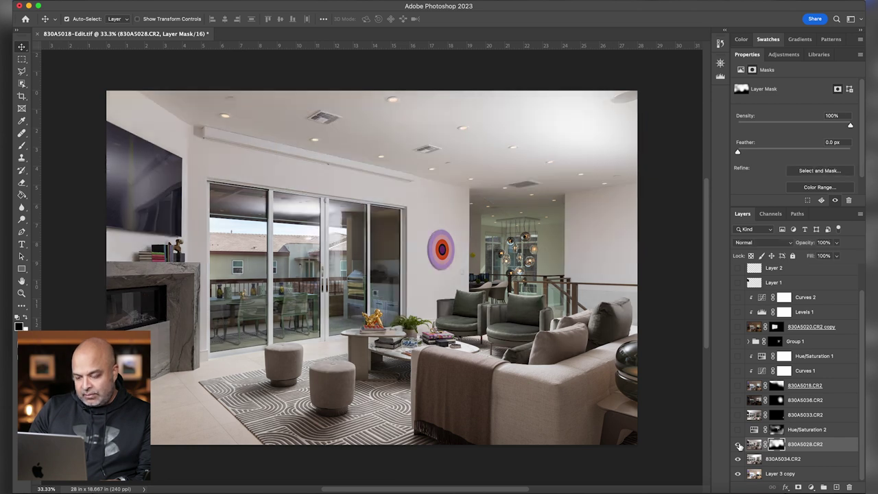
Show the Hue/Saturation 2 adjustment and the 830A5033.CR2 layer, toggling the latter to compare its effect on the image
scroll(737, 445, up, 1)
click(737, 431)
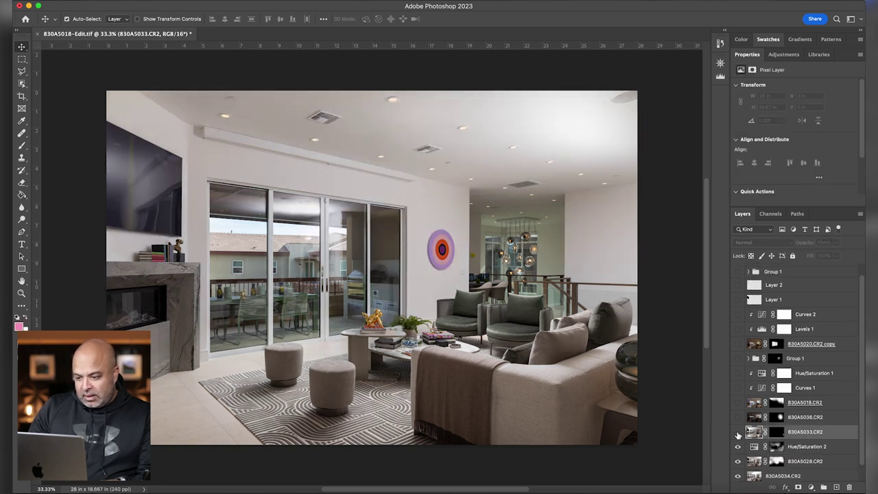
click(737, 431)
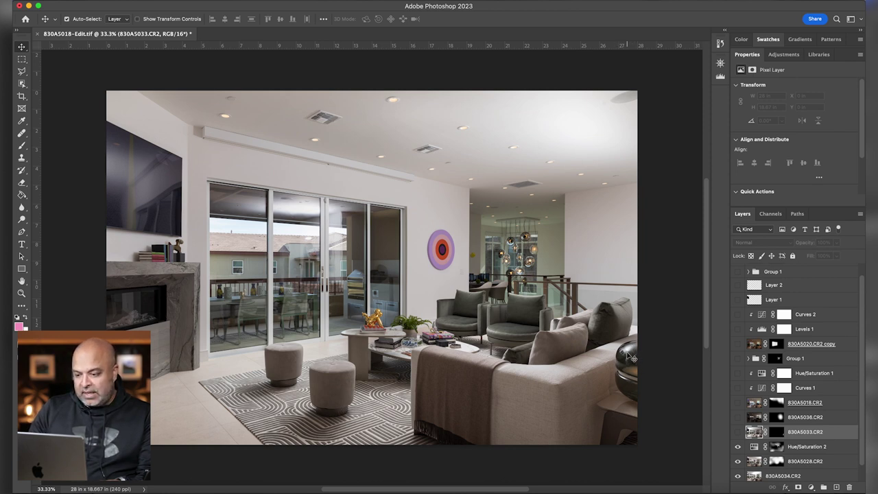
click(738, 431)
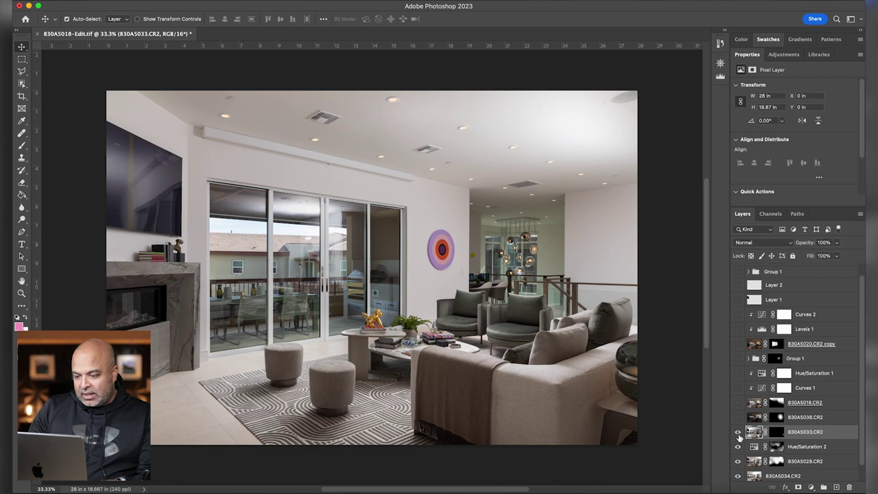
click(738, 431)
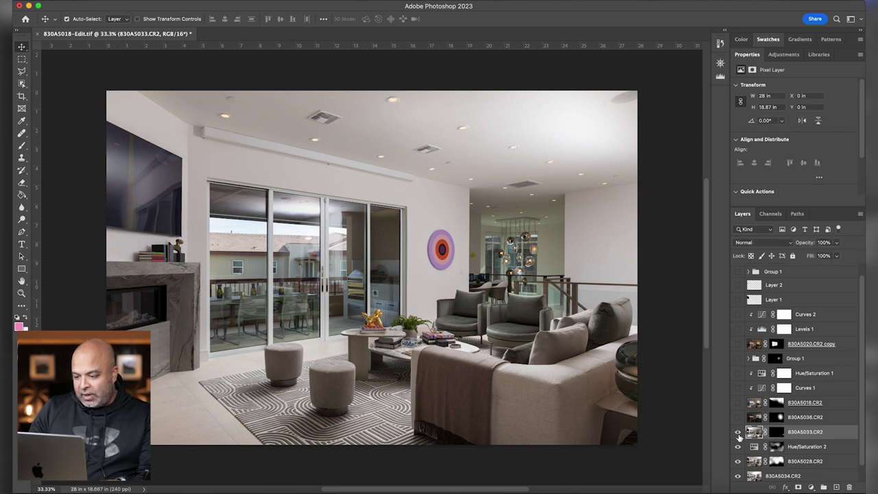
Show the 830A5036.CR2 Screen layer, toggling it to compare the lighting around the chandelier area
click(748, 418)
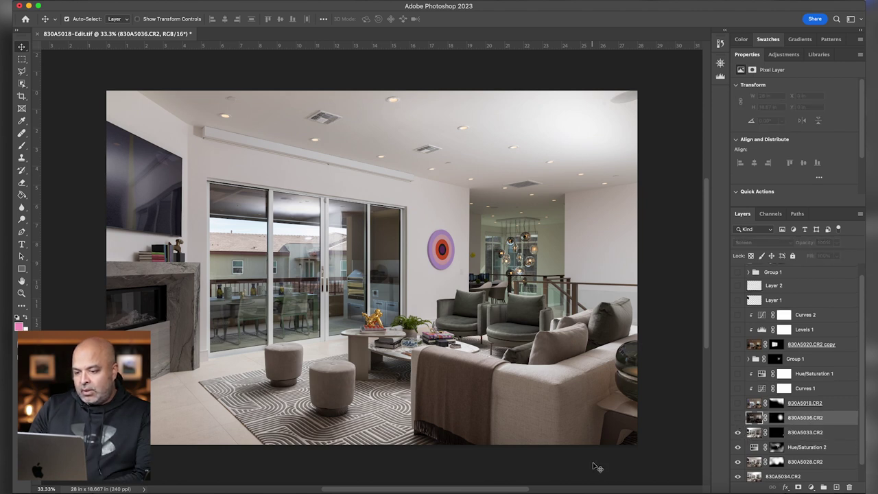
click(737, 417)
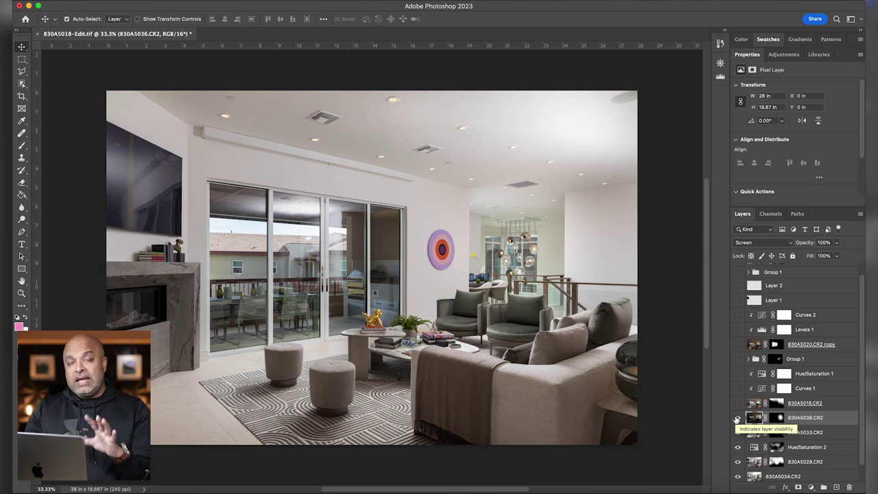
click(737, 418)
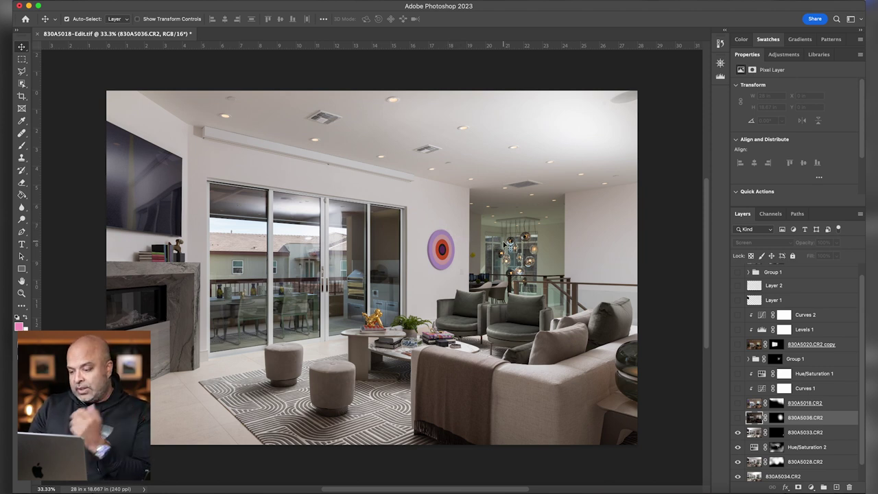
click(737, 417)
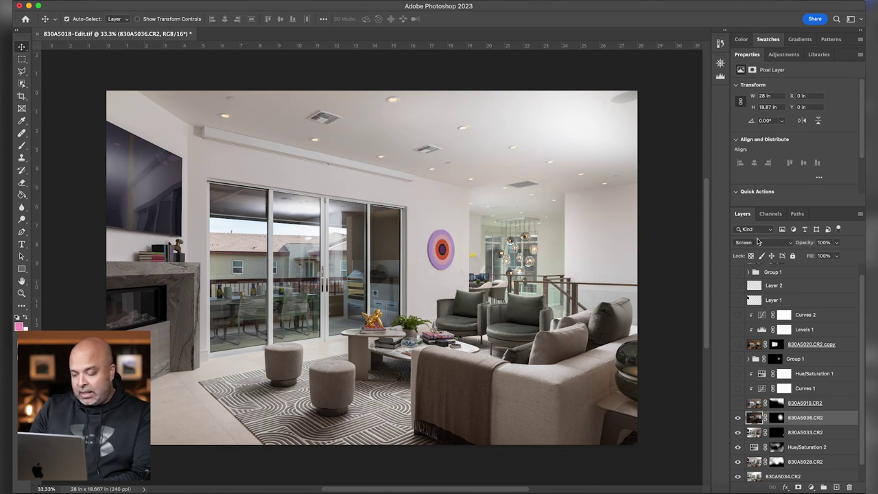
Toggle the 830A5018.CR2 layer repeatedly to compare the ceiling and upper walls, leaving it visible
click(838, 404)
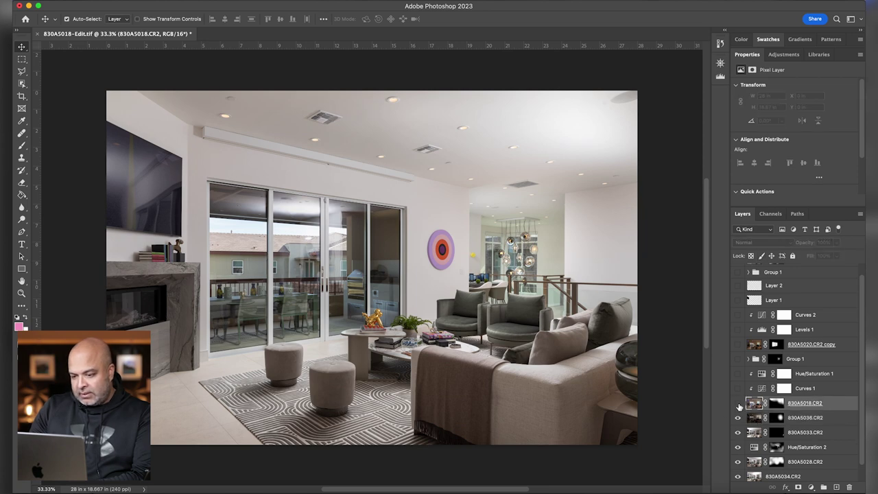
click(737, 403)
click(737, 403)
click(737, 403)
click(737, 403)
click(738, 403)
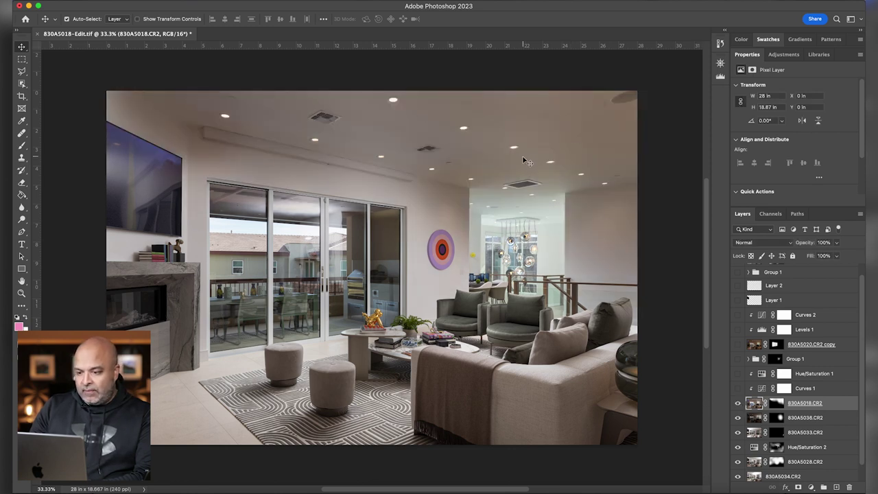
Show the Curves 1 and Hue/Saturation 1 adjustments clipped to the 830A5018.CR2 layer
click(806, 388)
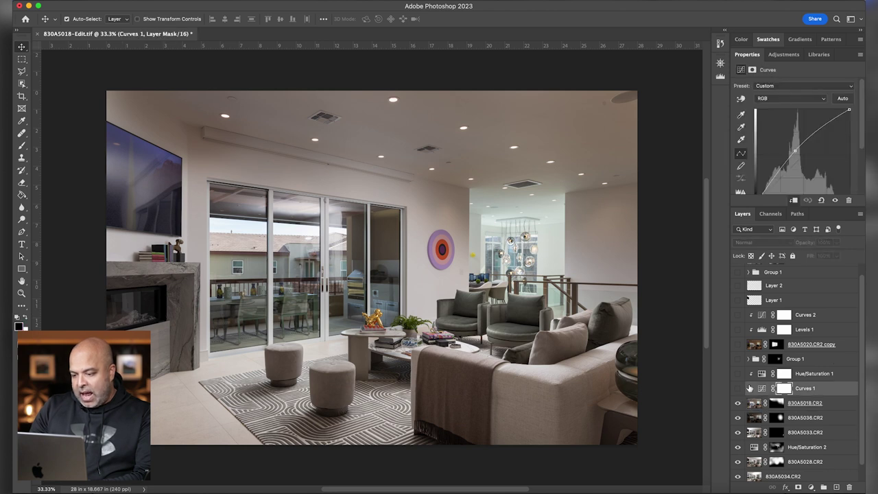
click(738, 389)
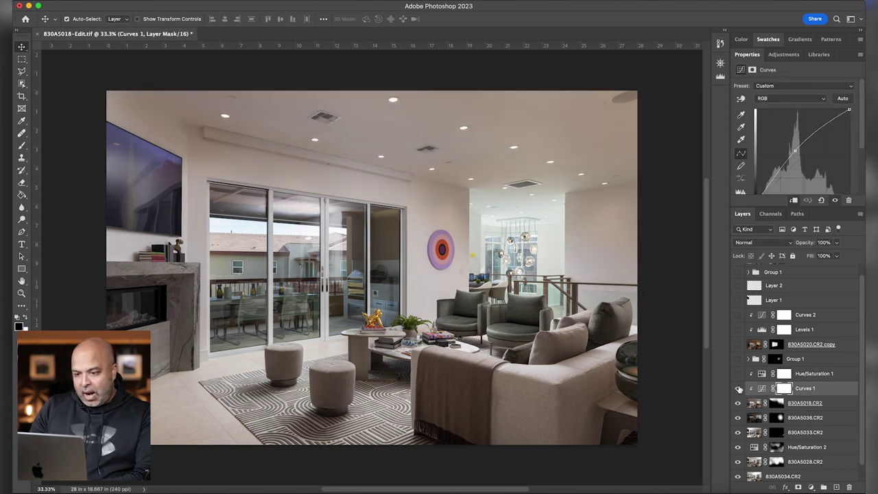
click(820, 377)
click(738, 374)
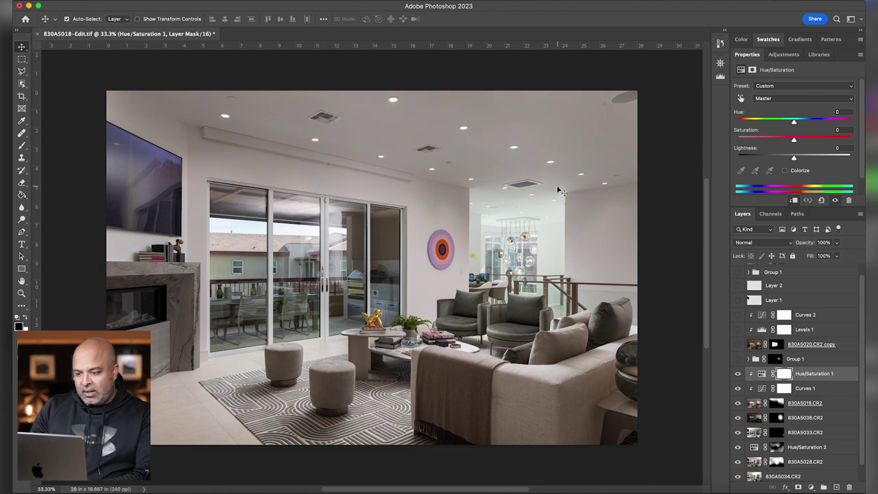
Show the masked Group 1 above Hue/Saturation 1, inspect its contents, and toggle it to compare its effect, leaving it visible
scroll(763, 398, up, 1)
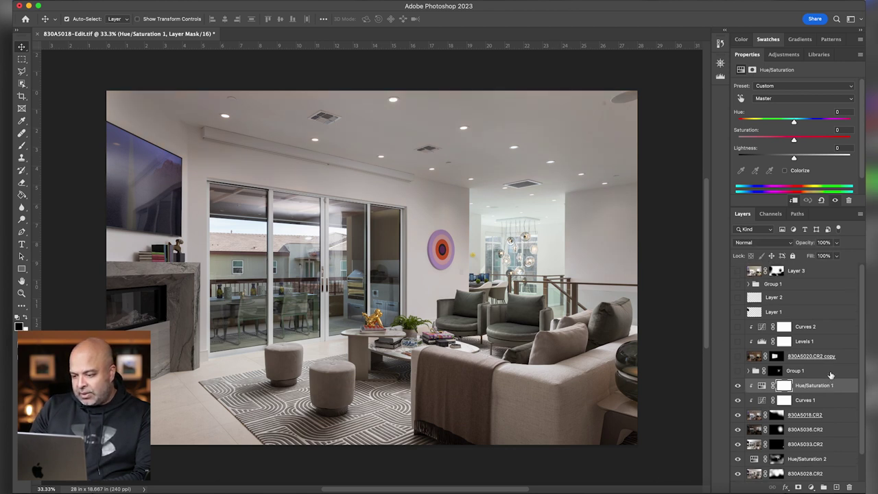
click(828, 372)
click(737, 371)
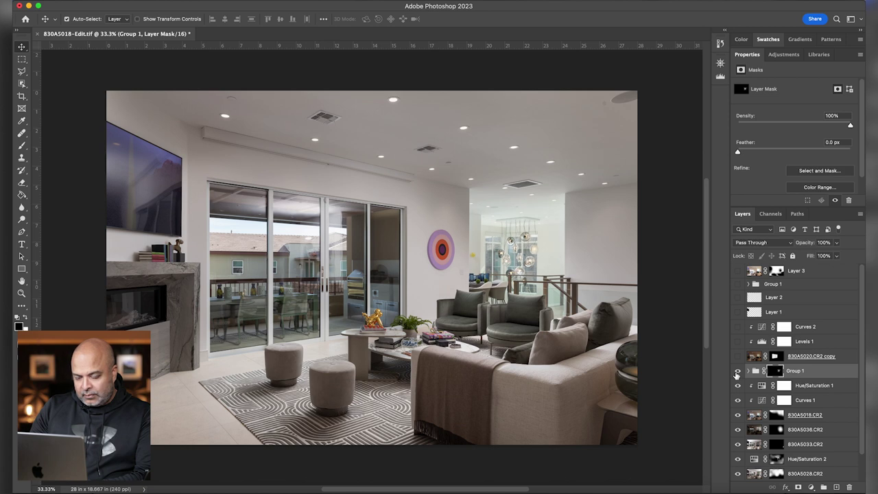
click(737, 372)
click(737, 372)
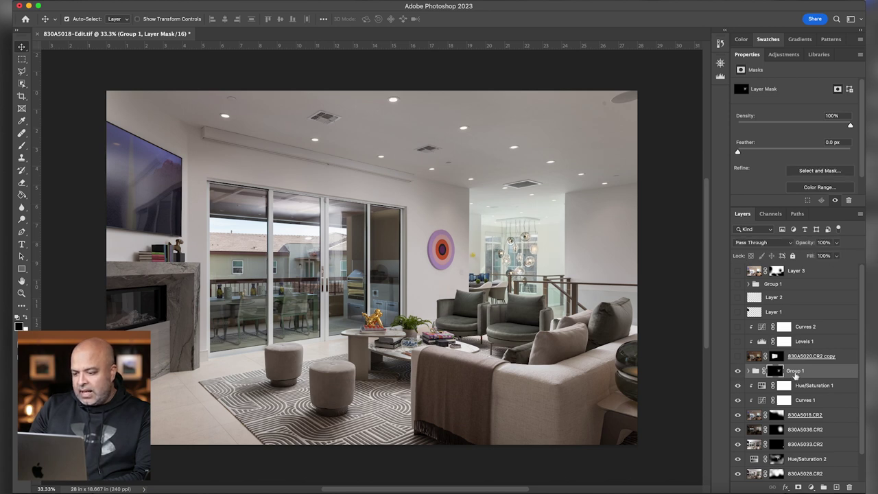
click(749, 371)
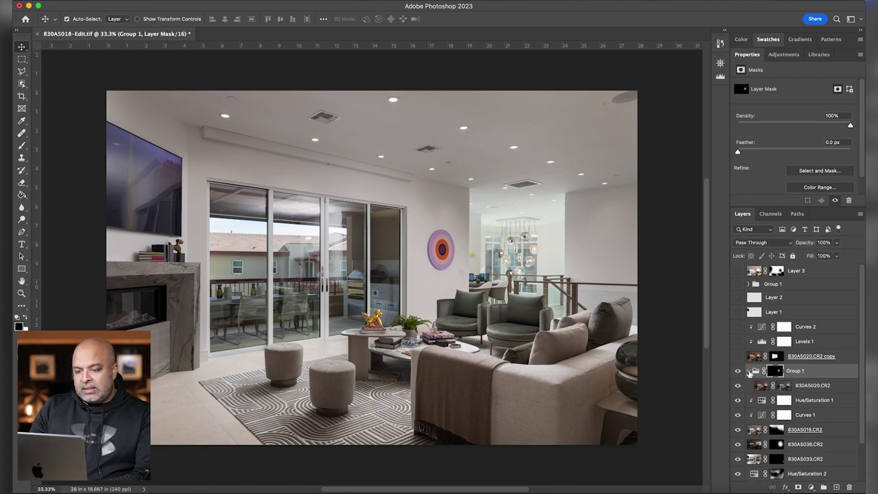
click(749, 371)
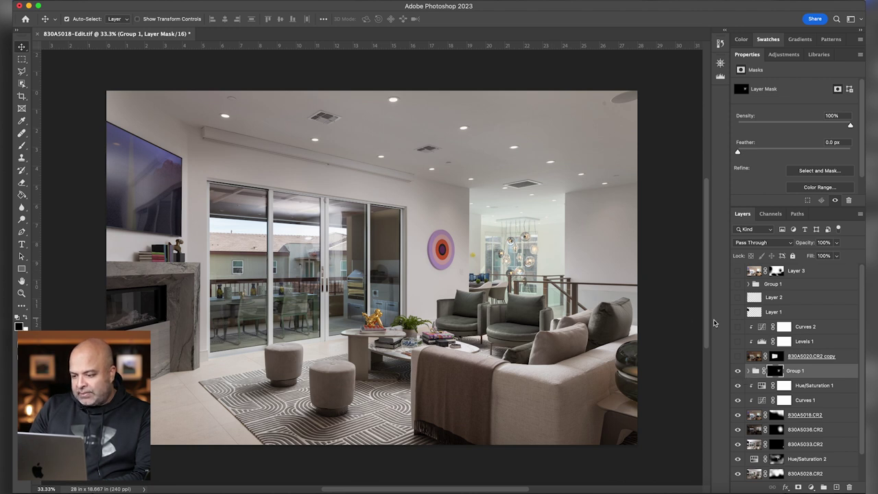
click(738, 371)
click(738, 371)
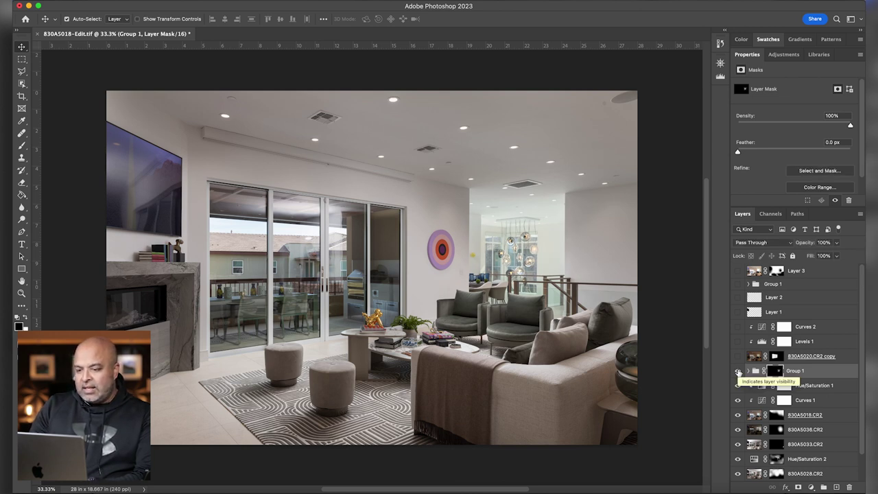
click(738, 371)
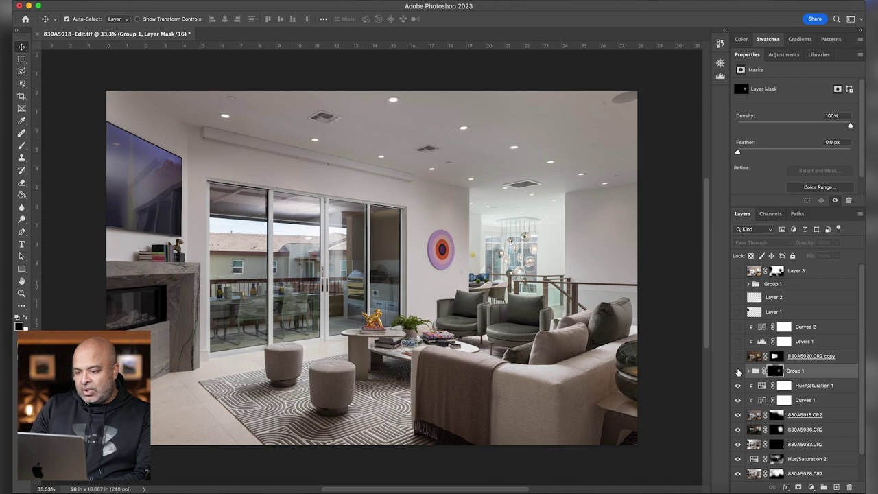
click(737, 371)
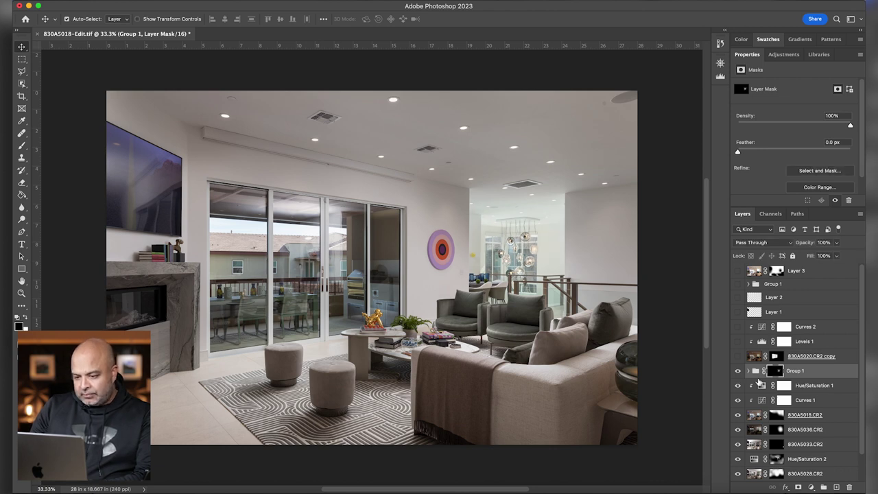
Show the 830A5020.CR2 copy layer, toggling it to compare the view through the patio doors
click(843, 359)
click(738, 356)
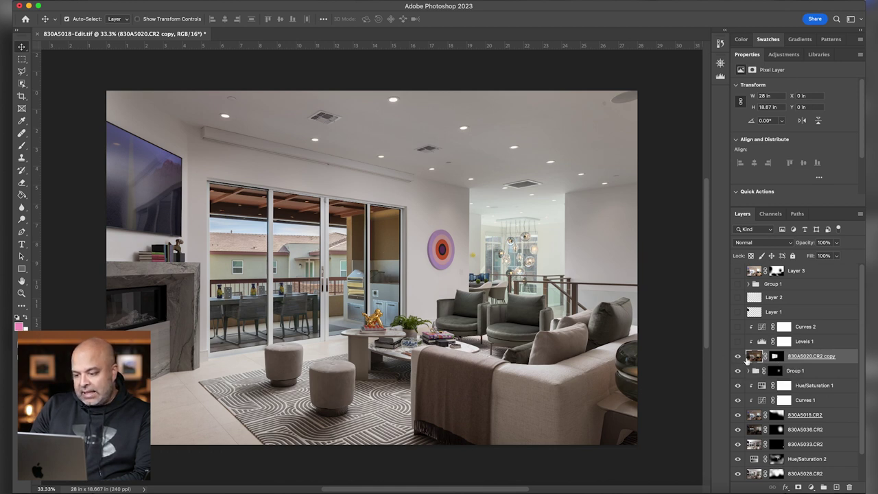
click(737, 357)
click(738, 357)
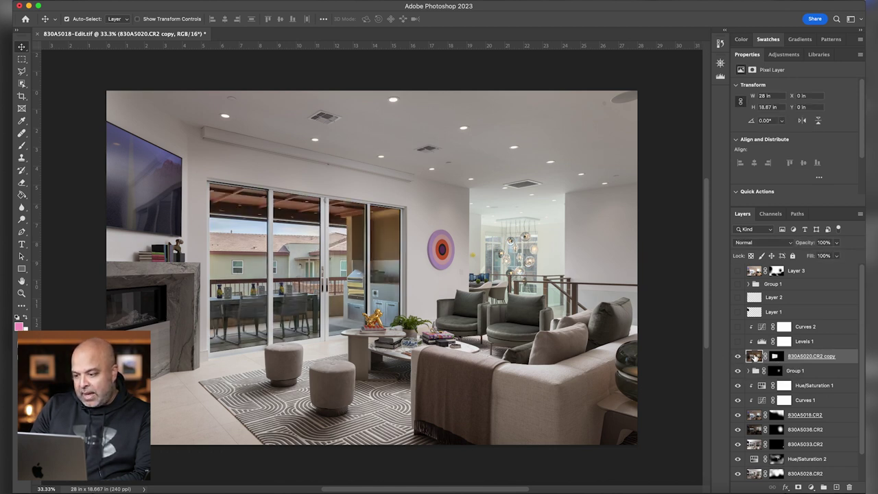
Show the Levels 1 and Curves 2 adjustments clipped to the 830A5020.CR2 copy layer
click(816, 347)
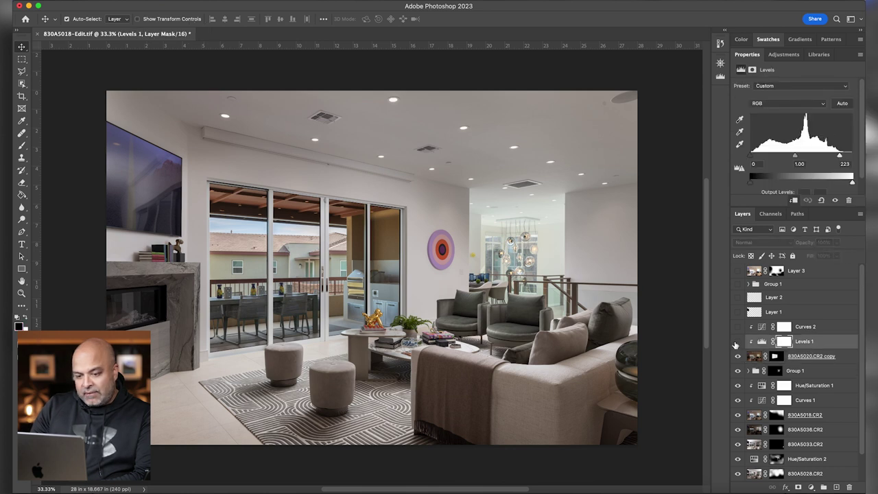
click(737, 341)
click(739, 328)
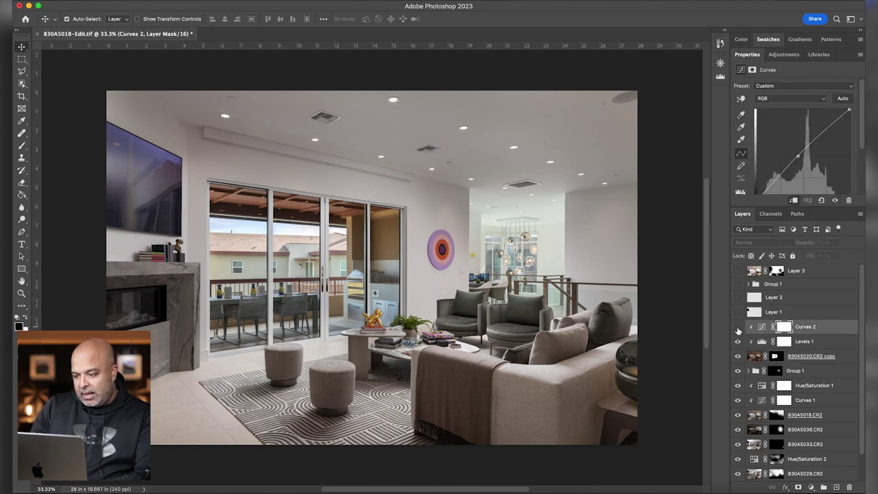
click(737, 328)
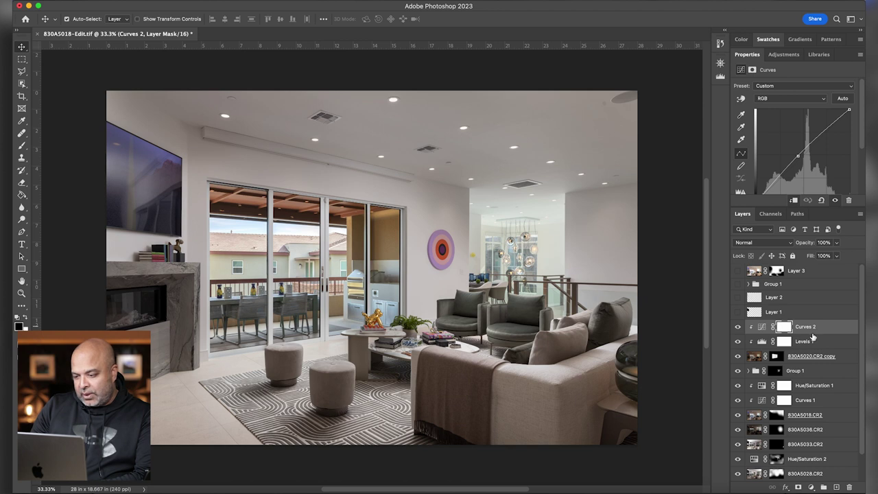
Show Layer 1, toggling it to compare the TV screen, and show Layer 2 above it
click(774, 313)
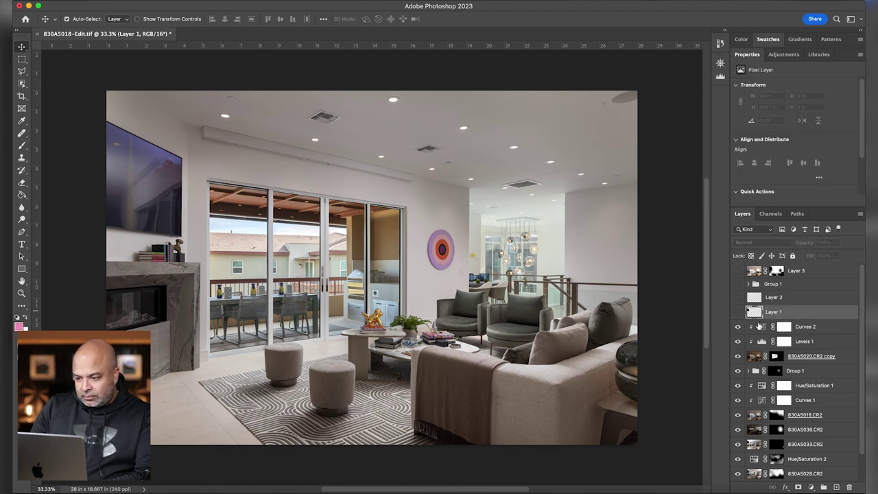
click(737, 314)
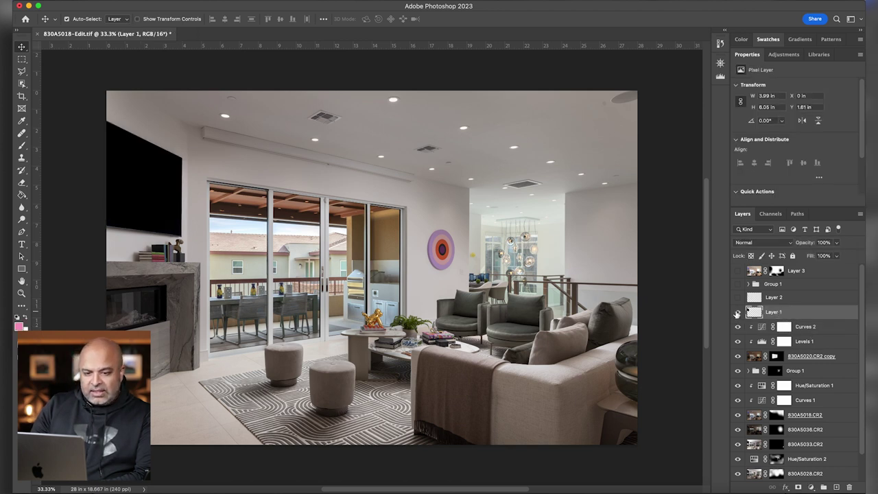
click(737, 313)
click(737, 314)
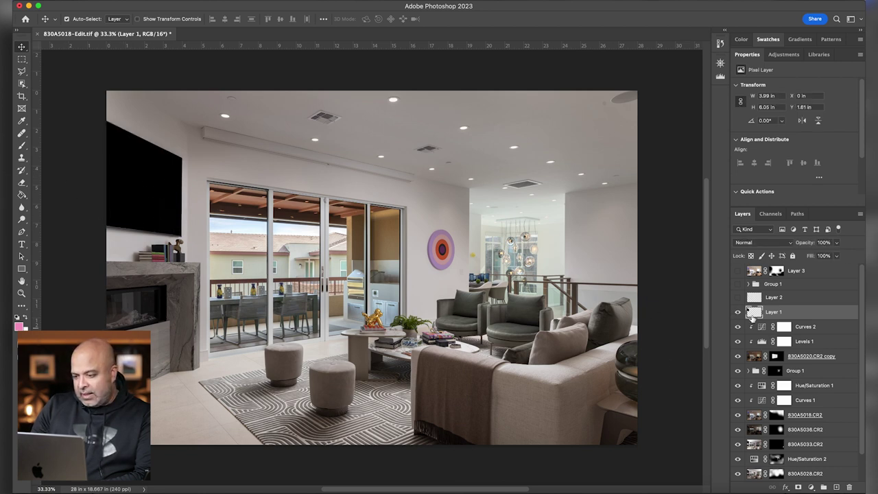
click(778, 299)
click(737, 299)
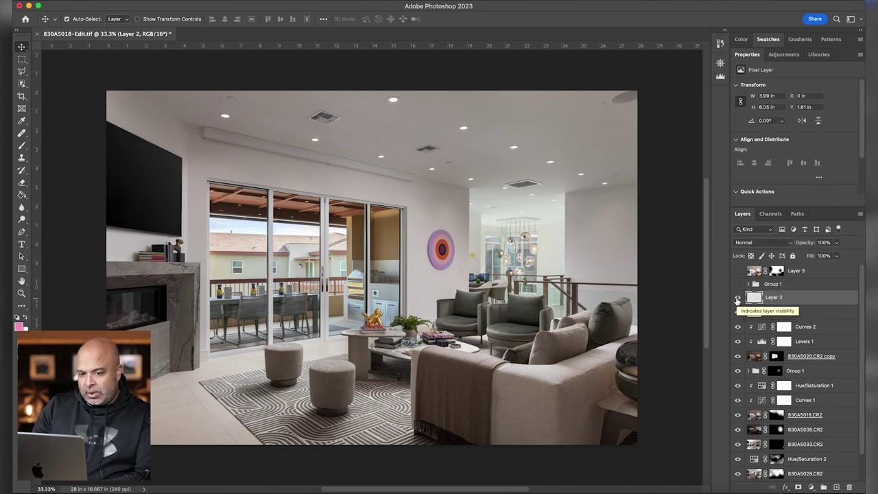
Show the Group 1 above Layer 2, toggling it to compare the fire in the fireplace, and leave it visible
click(781, 287)
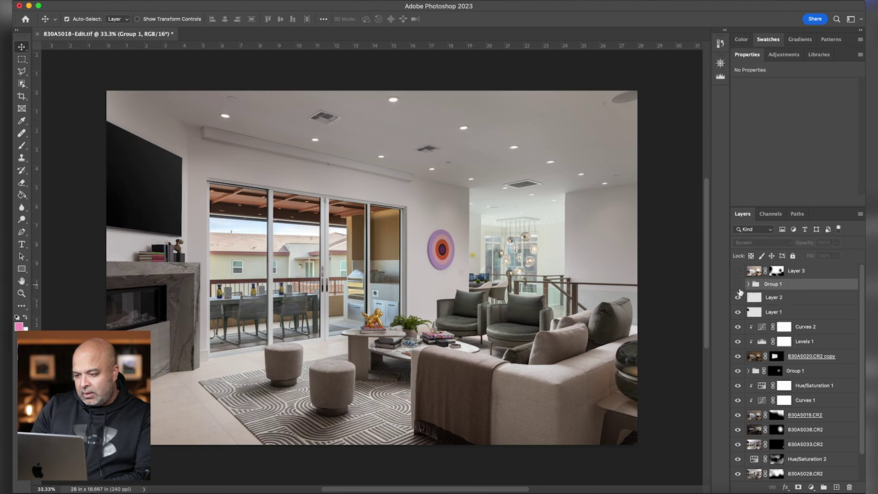
click(738, 285)
click(738, 285)
click(737, 285)
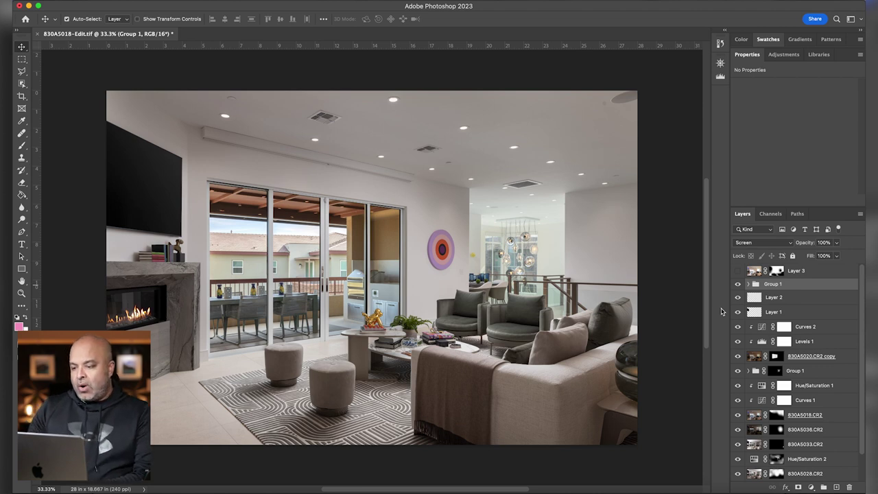
Show Layer 3 with its mask disabled, in Normal blend mode at 100% opacity
click(817, 274)
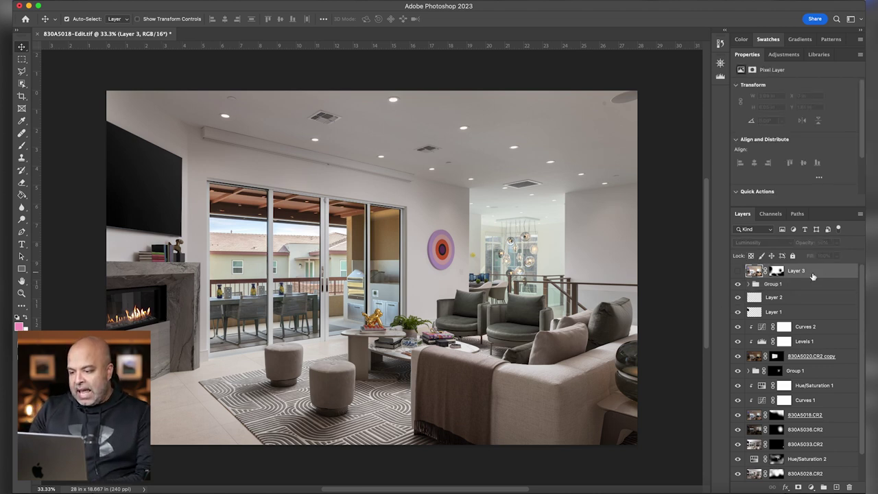
shift+click(774, 272)
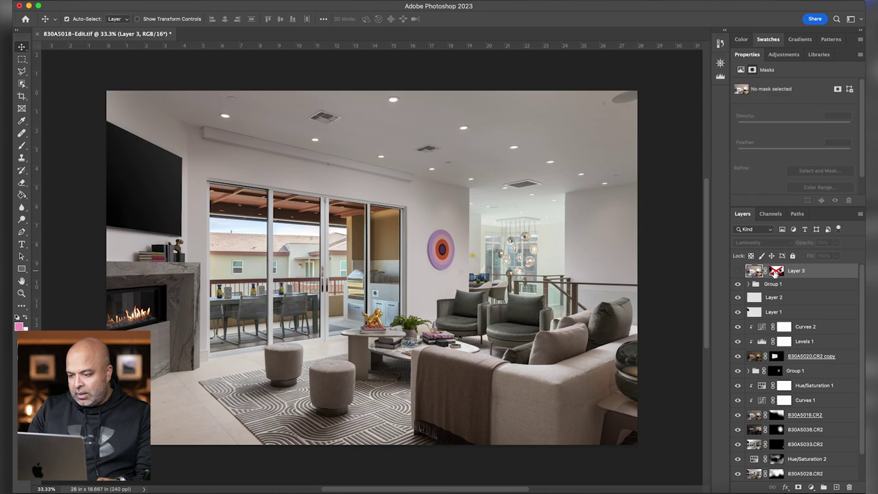
click(738, 270)
click(762, 242)
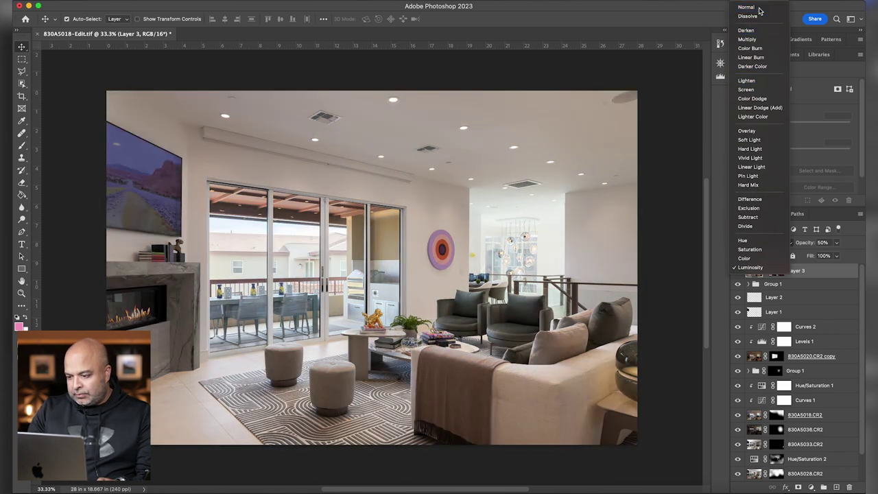
click(759, 11)
click(837, 243)
drag(836, 258, 872, 257)
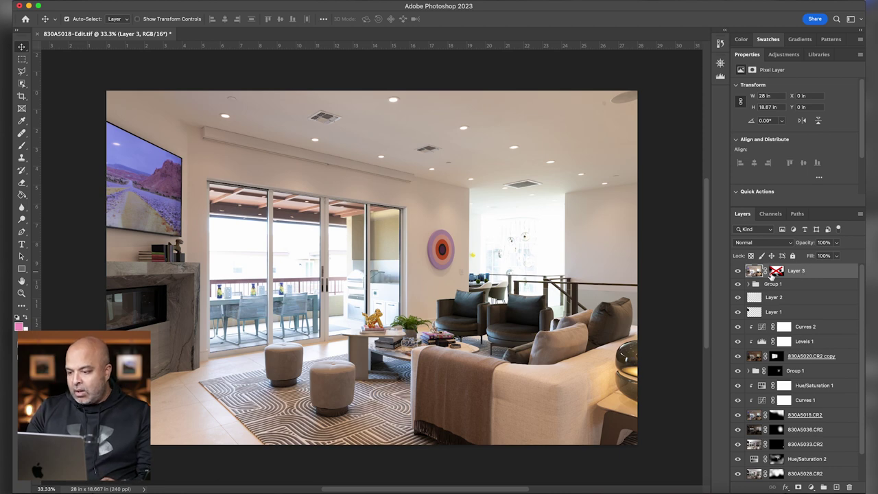
Set Layer 3 to 50% opacity with the Luminosity blend mode
click(825, 242)
text(50)
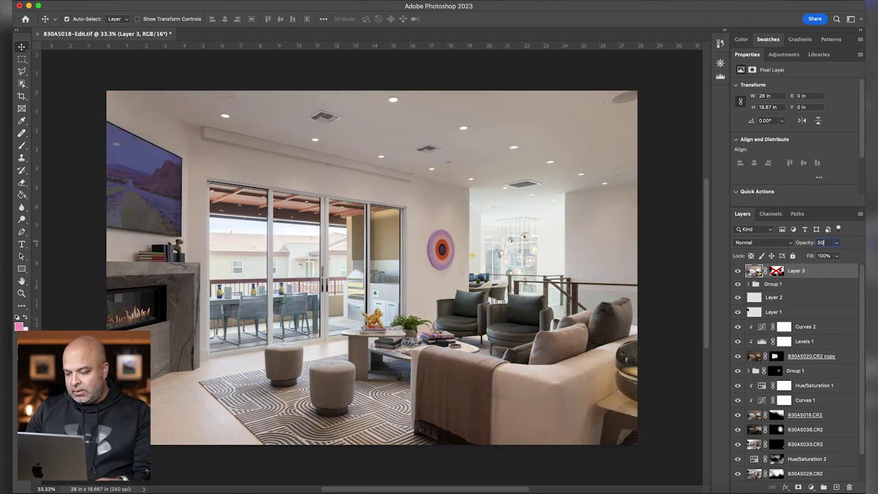
click(762, 243)
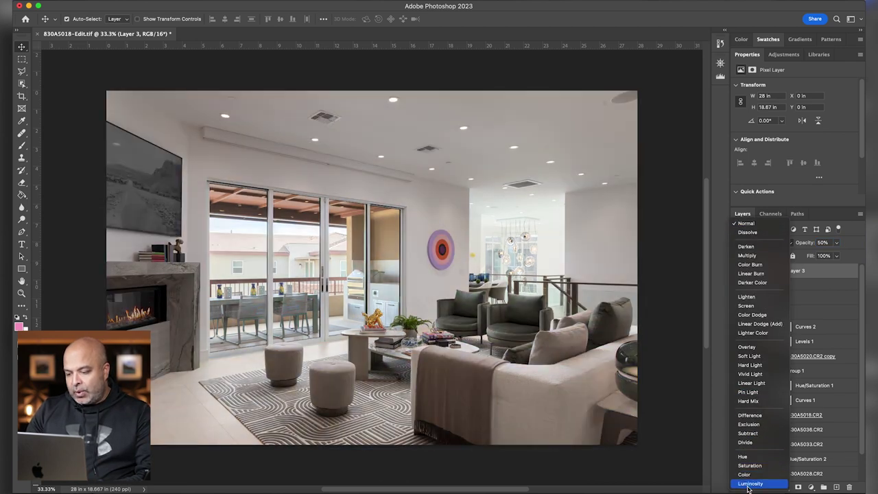
click(750, 483)
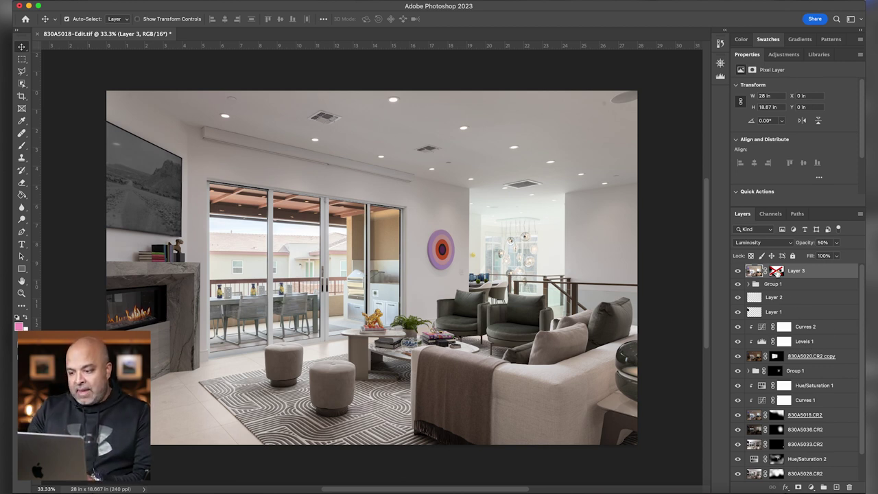
Re-enable Layer 3's mask, switching it off and on to compare its effect
shift+click(775, 271)
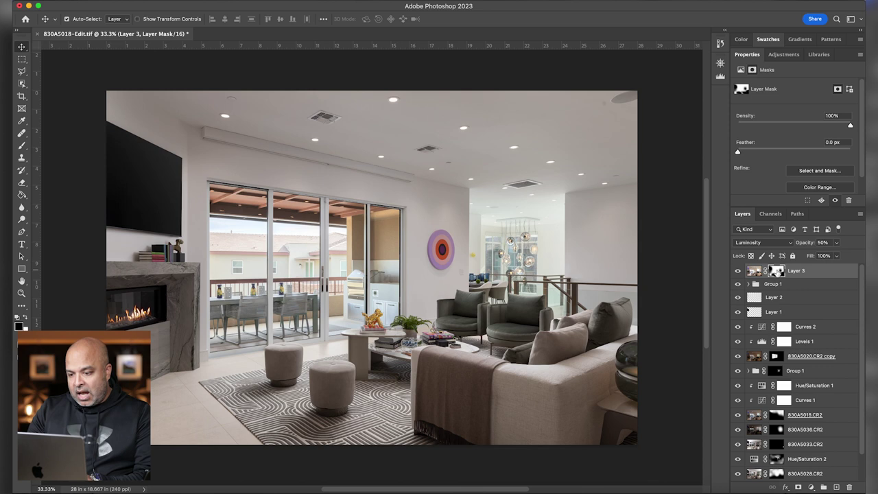
shift+click(776, 272)
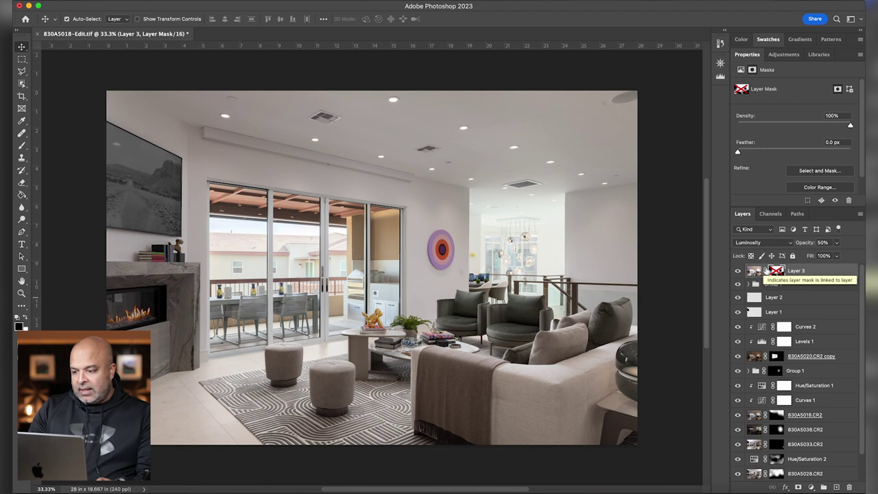
shift+click(776, 271)
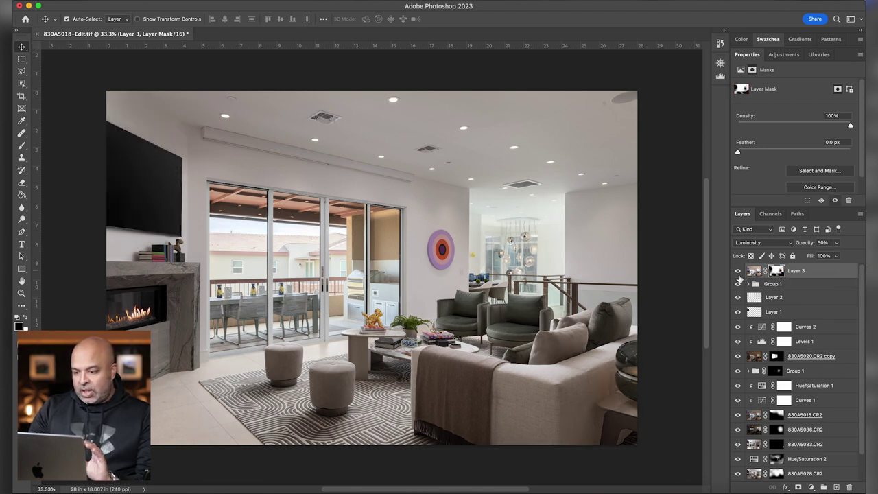
Toggle Layer 3's visibility to compare the composite with and without it, leaving it visible
click(738, 272)
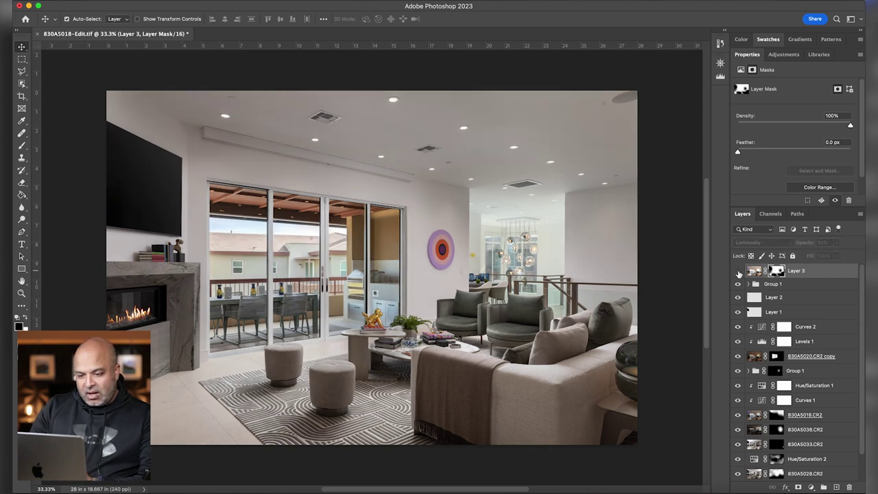
click(738, 273)
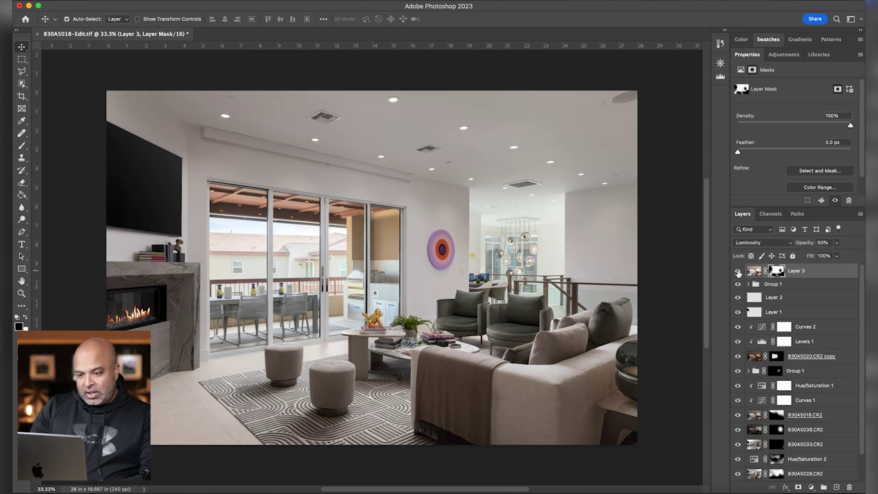
click(738, 272)
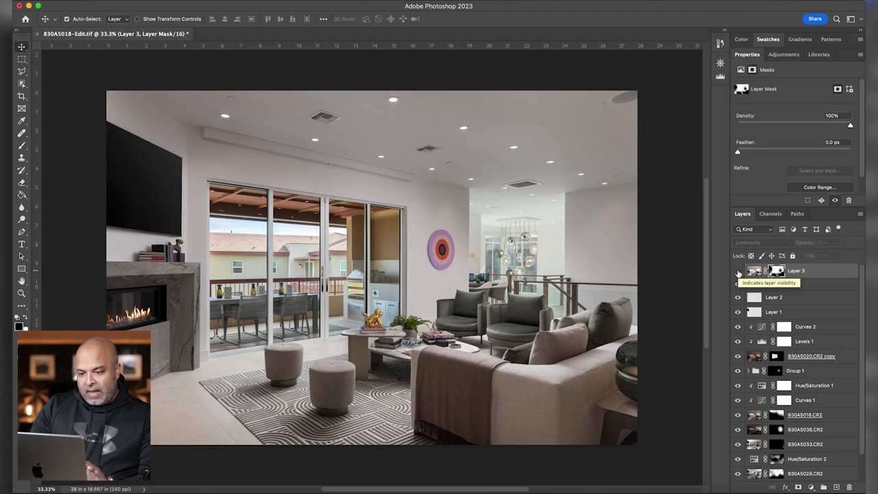
click(737, 272)
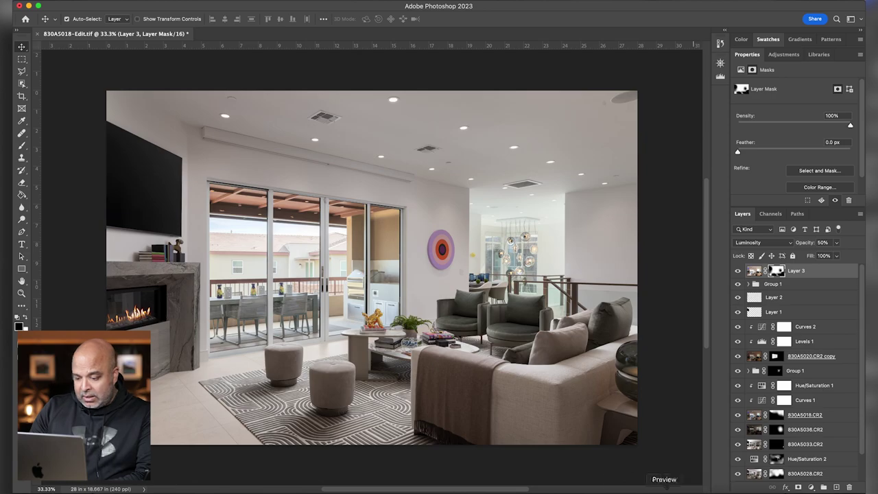
Switch to Lightroom Classic, open Copy 1 of 830A5018-Edit.tif, and review its Basic develop settings
click(585, 489)
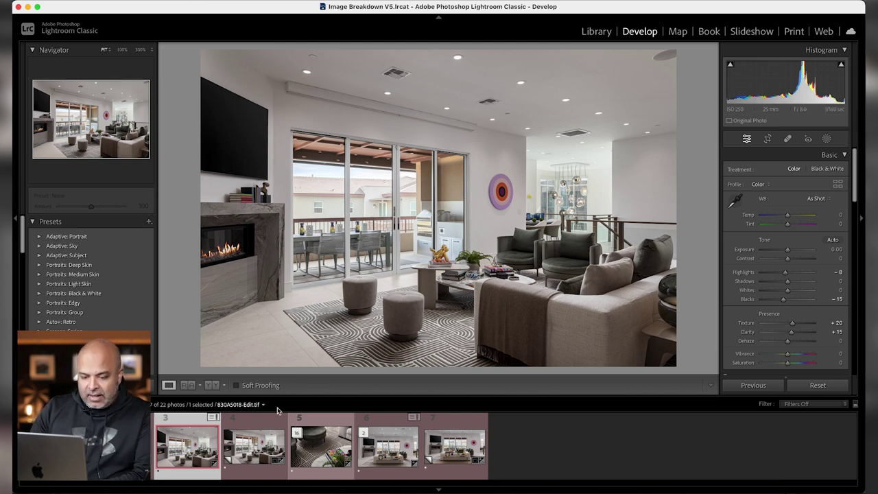
click(259, 454)
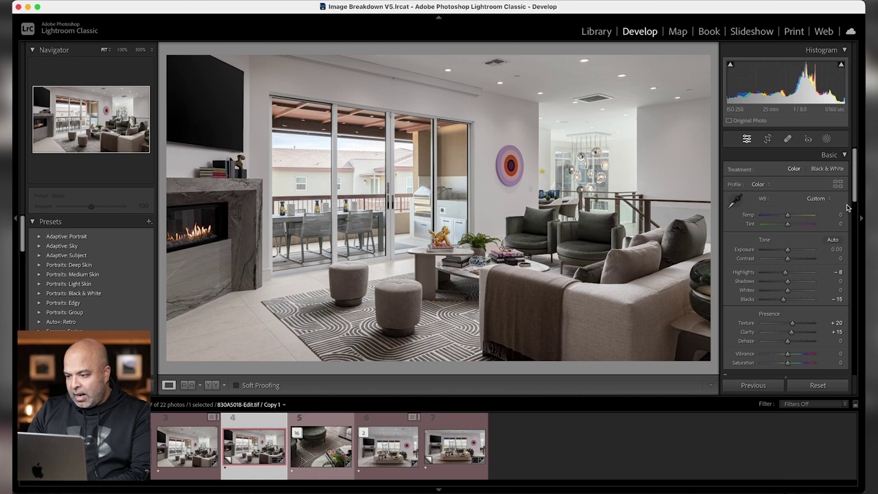
scroll(855, 198, down, 2)
scroll(855, 198, down, 1)
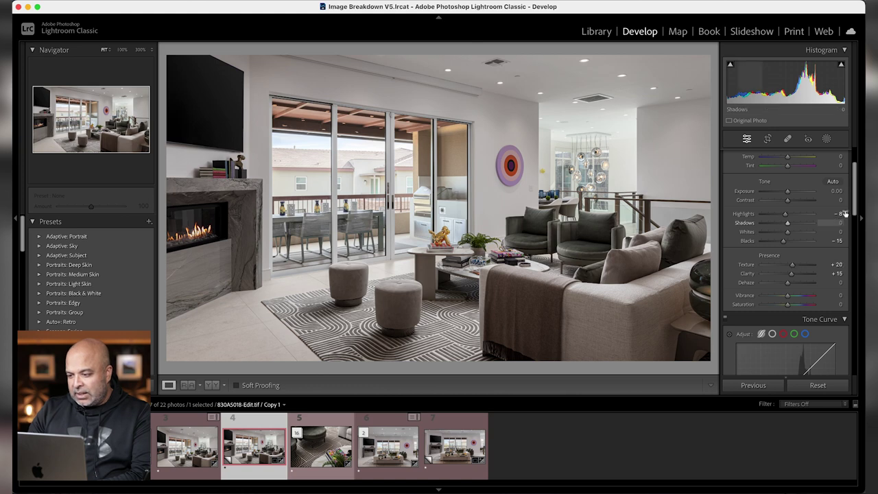
Inspect the photo's Guided Upright guides in the Transform settings, and leave the guide tool
drag(857, 199, 851, 332)
click(735, 183)
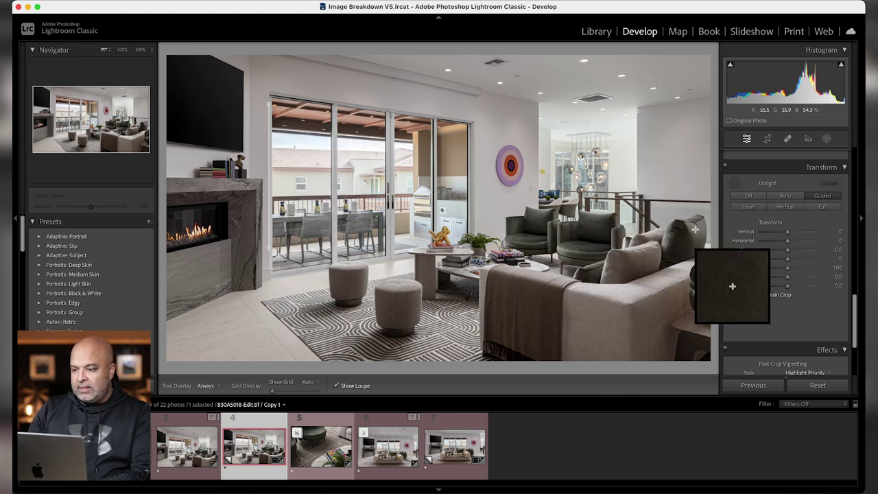
click(735, 183)
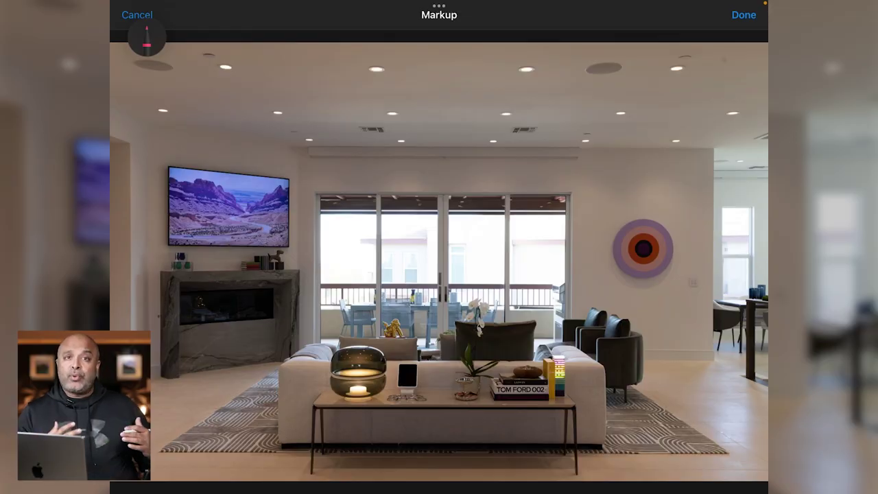
Switch to Markup and draw three red arrows from the patio doors toward the armchair, console table and sofa on the unedited front-view photo
mouse_move(519, 294)
mouse_down()
mouse_move(530, 288)
mouse_move(637, 372)
mouse_move(637, 392)
mouse_up()
mouse_move(453, 277)
mouse_down()
mouse_move(456, 329)
mouse_move(477, 395)
mouse_move(446, 410)
mouse_up()
mouse_move(351, 274)
mouse_down()
mouse_move(319, 314)
mouse_move(281, 426)
mouse_up()
drag(281, 427, 306, 404)
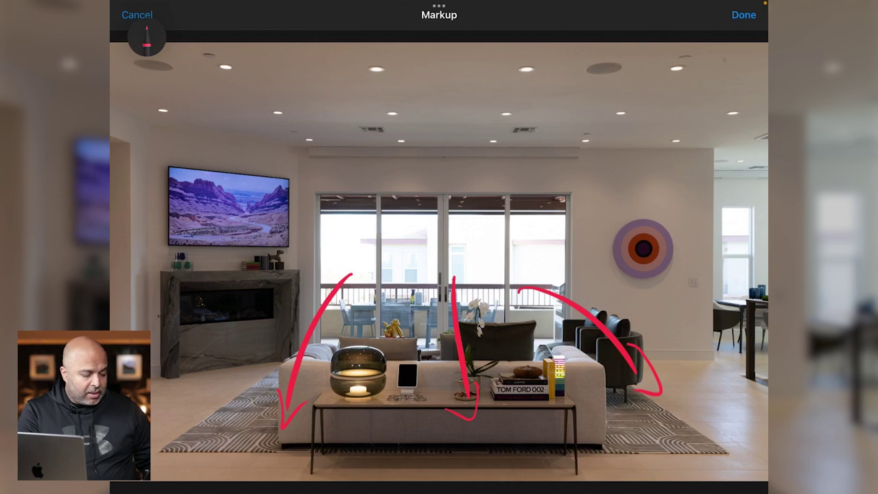
Scribble over the sofa back, armchair and both rug edges, and add curved strokes on the floor at either side
mouse_move(294, 391)
mouse_down()
mouse_move(336, 411)
mouse_move(417, 384)
mouse_move(506, 390)
mouse_move(576, 422)
mouse_up()
drag(604, 379, 630, 374)
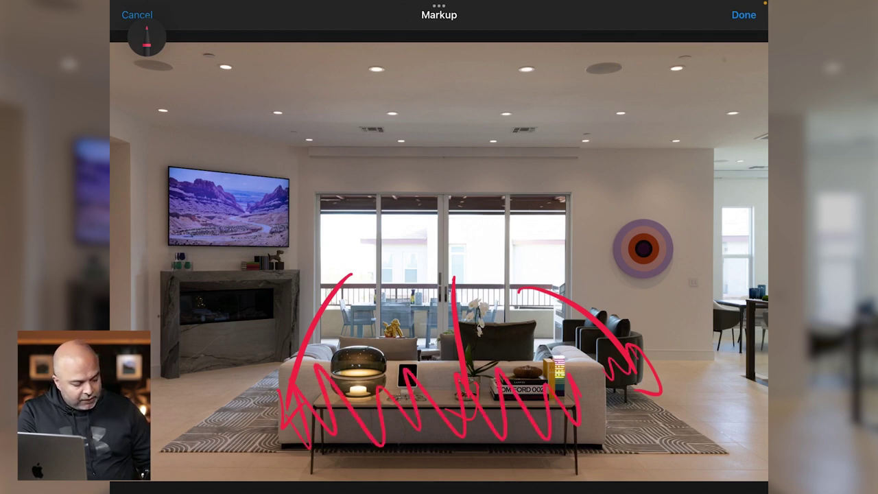
mouse_move(702, 427)
mouse_down()
mouse_move(657, 423)
mouse_move(629, 400)
mouse_up()
mouse_move(195, 440)
mouse_down()
mouse_move(264, 432)
mouse_move(268, 381)
mouse_up()
mouse_move(671, 389)
mouse_down()
mouse_move(717, 388)
mouse_move(741, 452)
mouse_up()
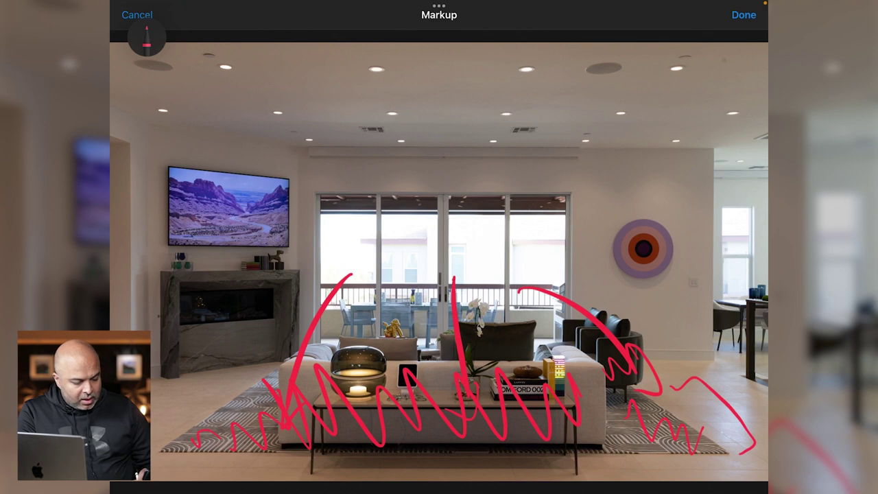
drag(153, 416, 207, 388)
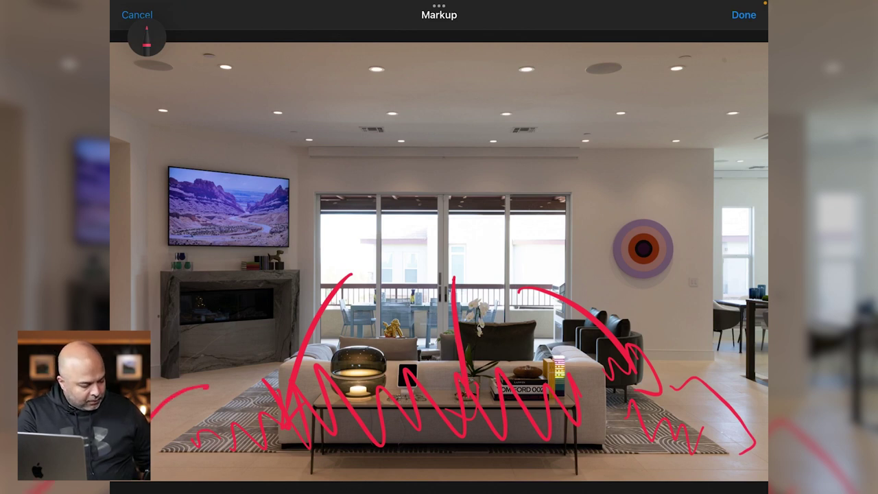
Scribble over both sides of the fireplace surround and the firebox, and zigzag across the patio door glass
mouse_move(288, 279)
mouse_down()
mouse_move(292, 322)
mouse_move(262, 342)
mouse_up()
mouse_move(165, 278)
mouse_down()
mouse_move(174, 314)
mouse_move(161, 366)
mouse_up()
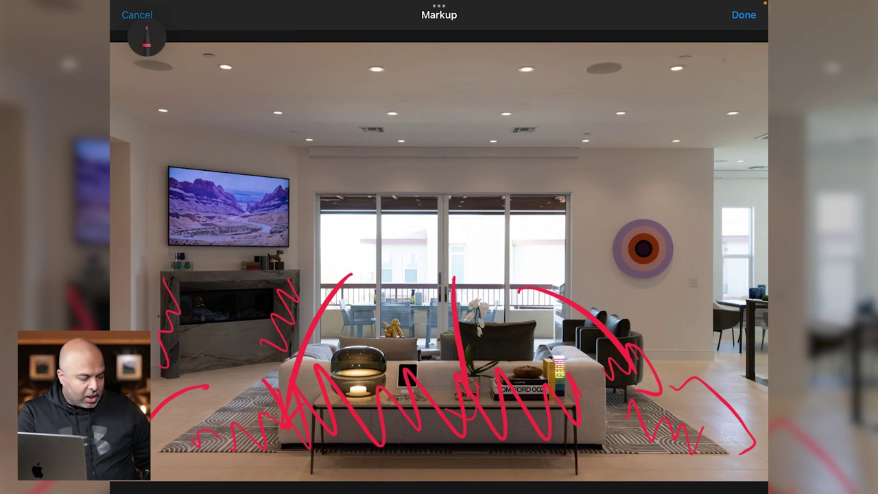
mouse_move(266, 302)
mouse_down()
mouse_move(251, 312)
mouse_move(185, 314)
mouse_up()
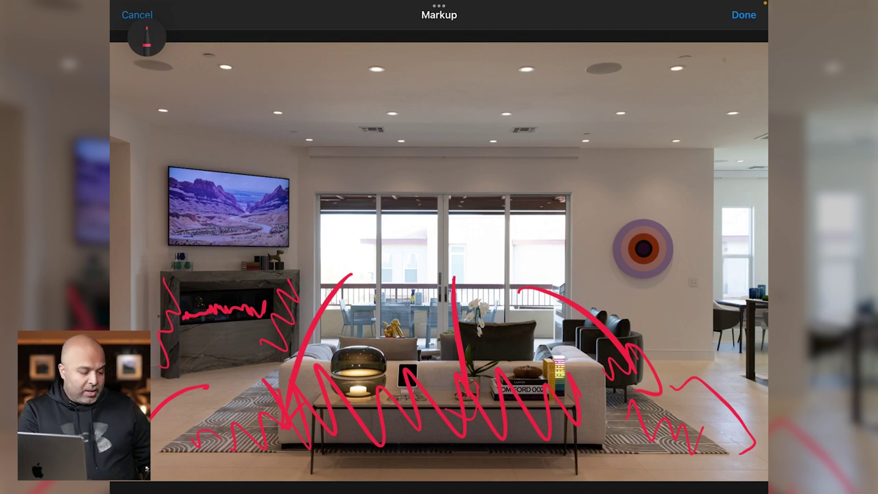
mouse_move(326, 277)
mouse_down()
mouse_move(403, 283)
mouse_move(426, 258)
mouse_move(477, 278)
mouse_move(504, 258)
mouse_move(538, 273)
mouse_move(567, 238)
mouse_up()
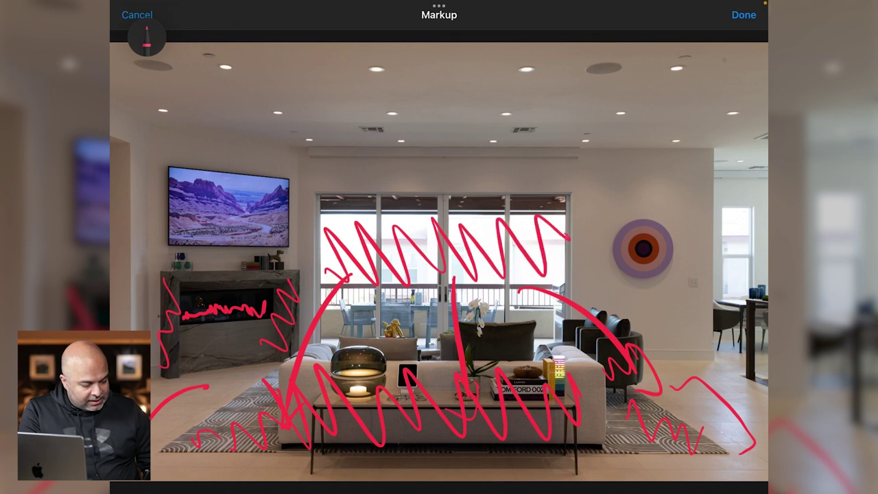
mouse_move(324, 281)
mouse_down()
mouse_move(577, 279)
mouse_move(579, 324)
mouse_move(508, 345)
mouse_move(328, 360)
mouse_move(312, 289)
mouse_up()
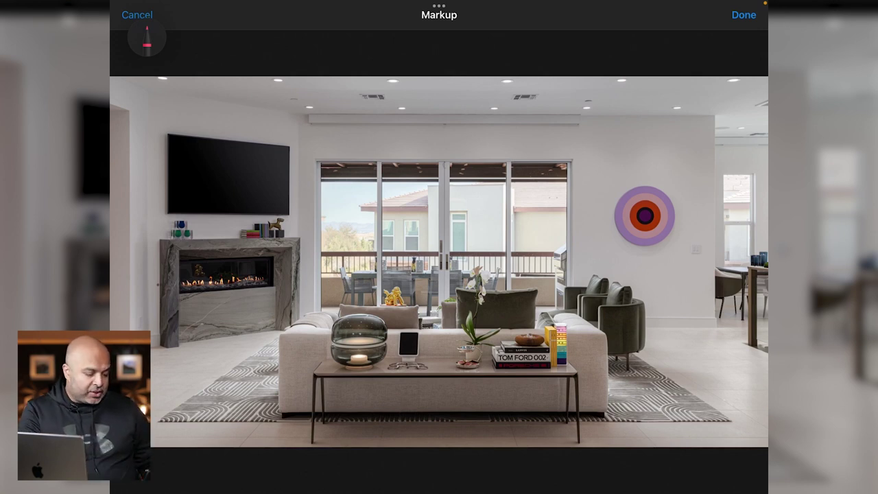
On the edited front-view photo, draw three red arrows from the patio doors into the room and scribble over the sofa back and armchair
mouse_move(522, 259)
mouse_down()
mouse_move(627, 329)
mouse_move(618, 351)
mouse_up()
drag(434, 262, 438, 358)
drag(453, 332, 441, 371)
drag(340, 248, 271, 332)
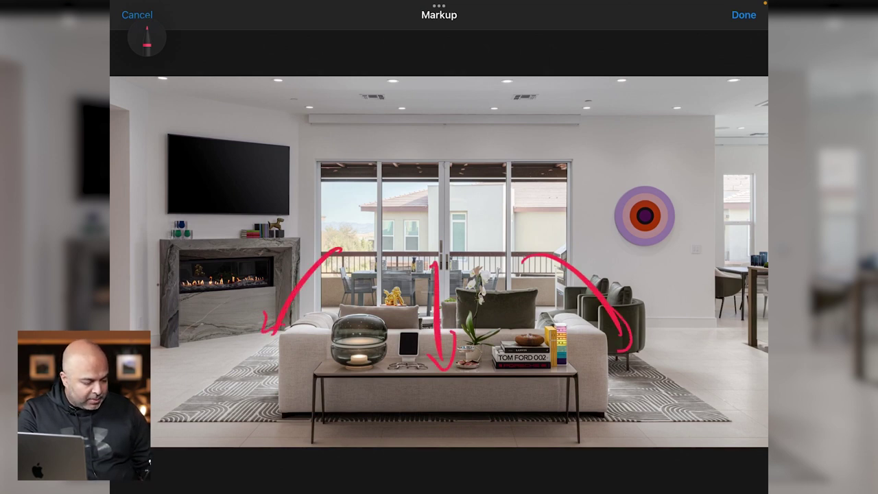
mouse_move(297, 370)
mouse_down()
mouse_move(291, 408)
mouse_move(394, 419)
mouse_move(516, 410)
mouse_move(594, 375)
mouse_up()
drag(616, 343, 632, 313)
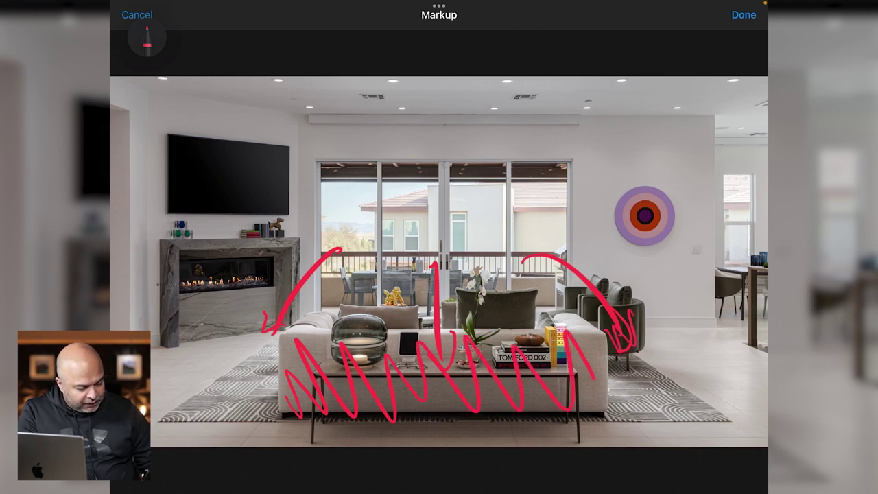
Outline the rug edges on both sides of the sofa and draw wavy red strokes over the surrounding floor
mouse_move(631, 351)
mouse_down()
mouse_move(699, 421)
mouse_move(603, 424)
mouse_up()
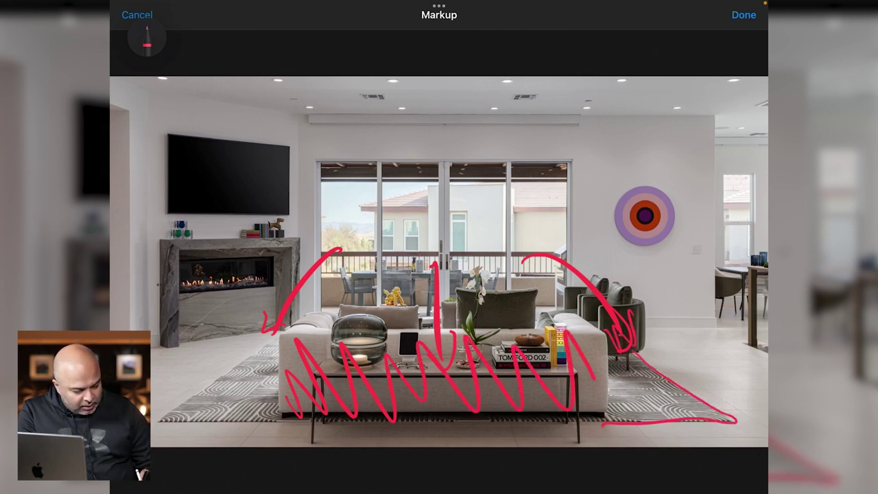
mouse_move(277, 333)
mouse_down()
mouse_move(230, 374)
mouse_move(224, 410)
mouse_move(299, 415)
mouse_up()
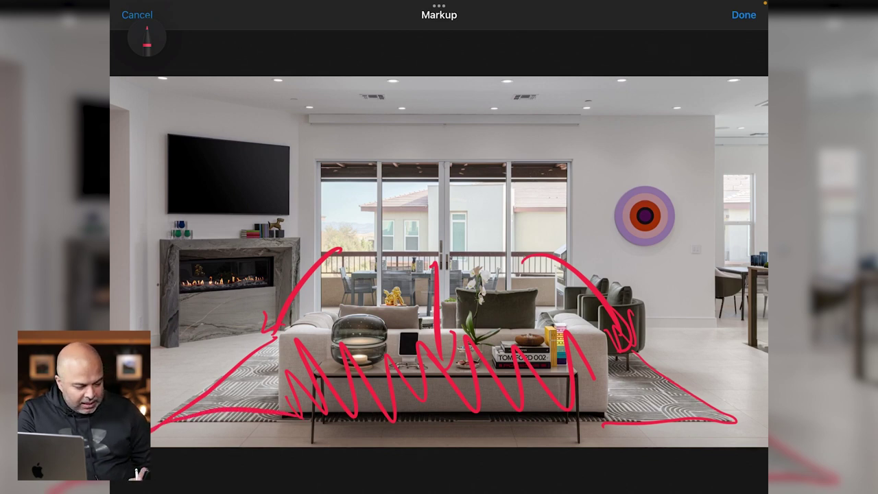
mouse_move(672, 337)
mouse_down()
mouse_move(683, 366)
mouse_move(765, 405)
mouse_move(739, 428)
mouse_move(621, 439)
mouse_move(434, 426)
mouse_move(152, 444)
mouse_up()
drag(152, 388, 225, 362)
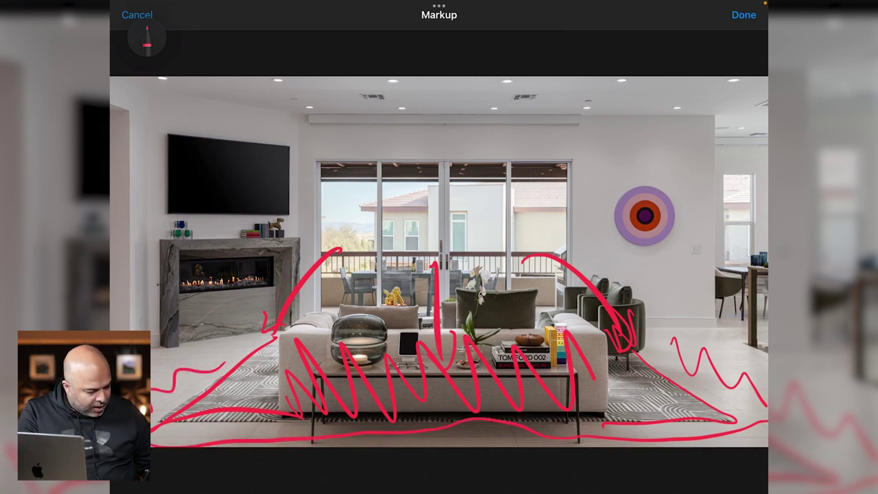
Scribble down both sides of the fireplace surround and circle the flames in the firebox
mouse_move(295, 251)
mouse_down()
mouse_move(278, 284)
mouse_move(285, 332)
mouse_up()
drag(167, 247, 162, 341)
mouse_move(181, 292)
mouse_down()
mouse_move(243, 282)
mouse_move(219, 269)
mouse_move(206, 289)
mouse_move(264, 274)
mouse_up()
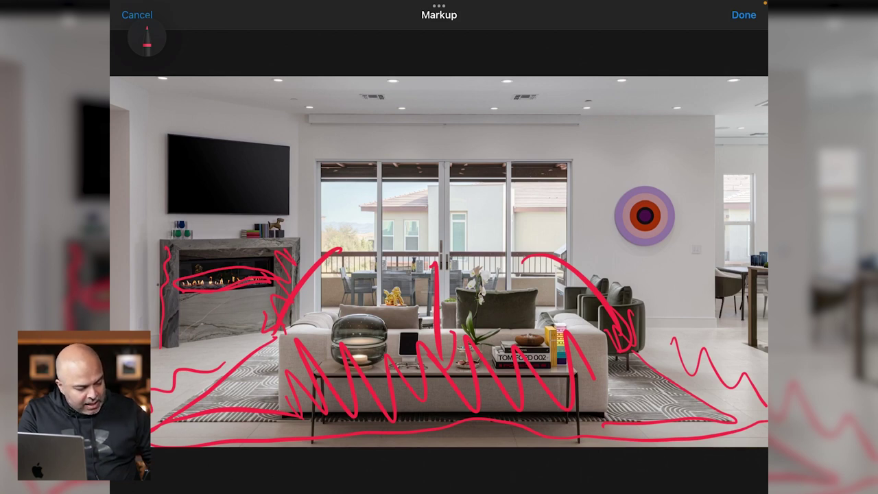
Zigzag across the patio door glass and the dining area window, and mark the lower part of the patio doors
mouse_move(326, 198)
mouse_down()
mouse_move(347, 183)
mouse_move(398, 183)
mouse_move(428, 187)
mouse_move(458, 205)
mouse_move(495, 184)
mouse_move(562, 201)
mouse_move(573, 227)
mouse_up()
drag(723, 177, 747, 213)
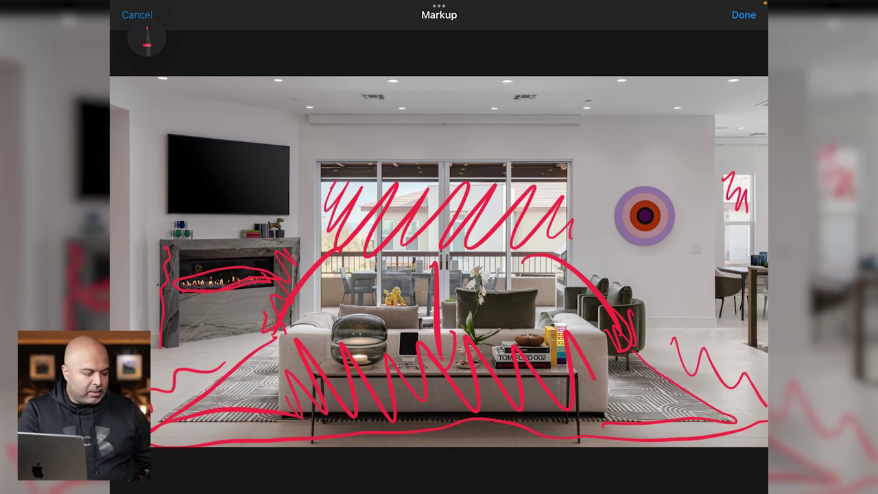
drag(312, 251, 322, 303)
mouse_move(319, 251)
mouse_down()
mouse_move(543, 245)
mouse_move(580, 310)
mouse_move(547, 313)
mouse_up()
drag(316, 313, 341, 321)
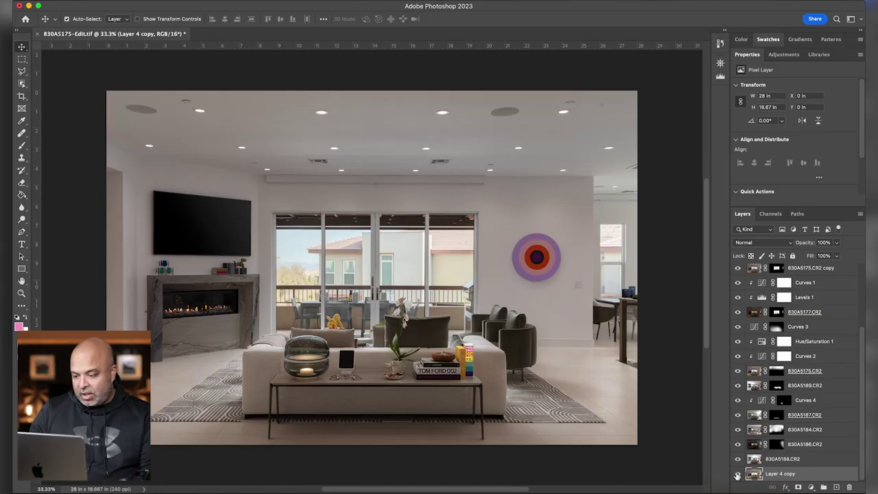
In Photoshop, preview Layer 4 copy on its own and isolate the 830A5188.CR2 layer as the visible base
alt+click(737, 473)
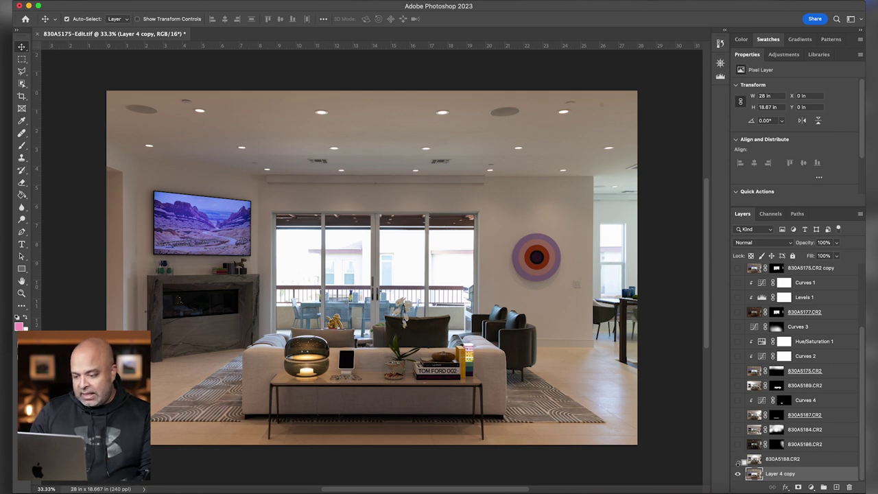
alt+click(737, 474)
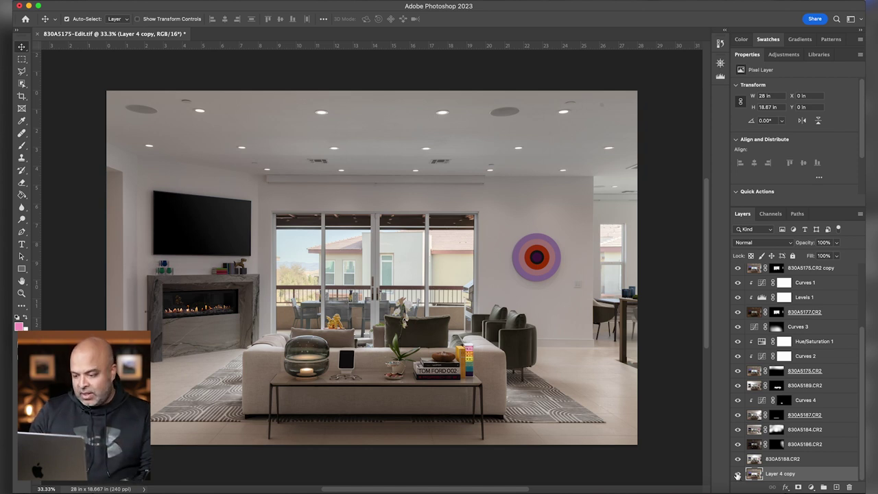
click(757, 461)
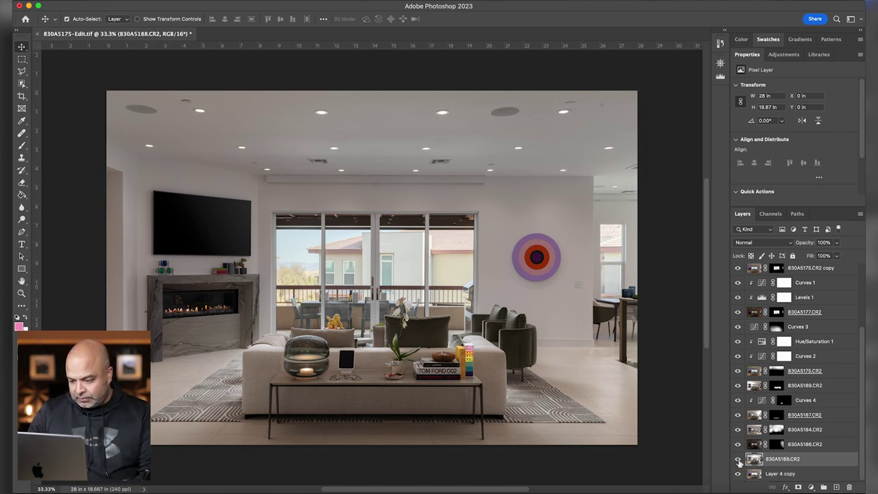
alt+click(737, 458)
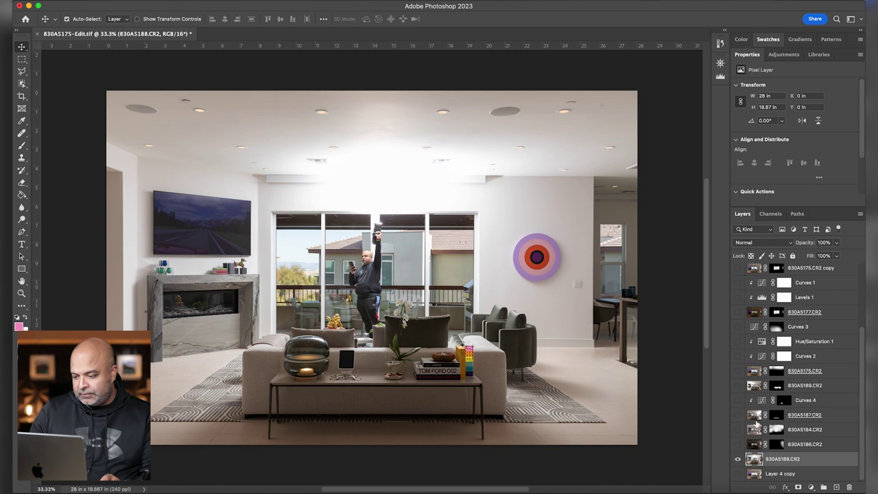
Turn on the 830A5186.CR2 layer above the base, comparing the image with and without it
click(801, 447)
click(738, 445)
click(737, 444)
click(738, 444)
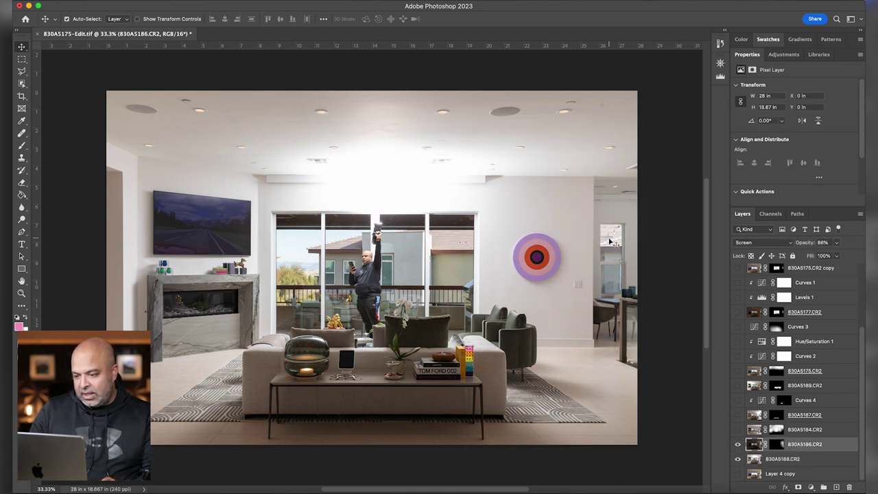
Turn on the 830A5184.CR2 layer, previewing it with its mask disabled and comparing the masked result on and off
click(802, 430)
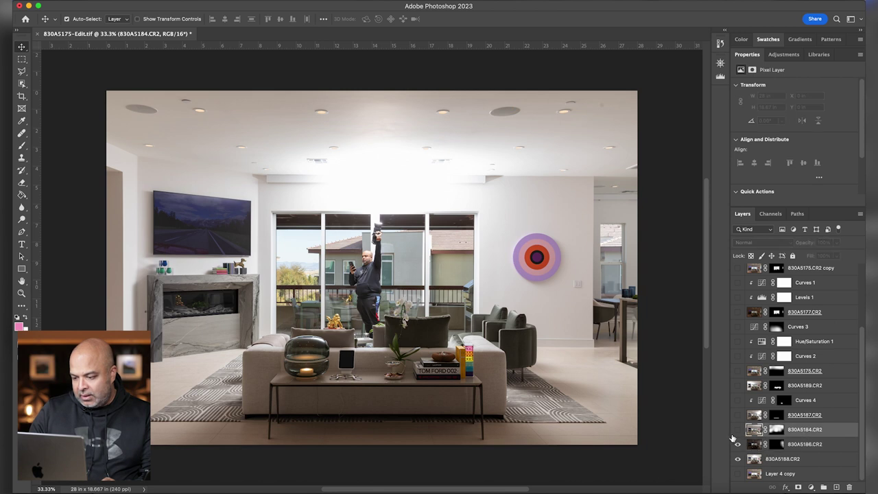
click(737, 429)
click(738, 431)
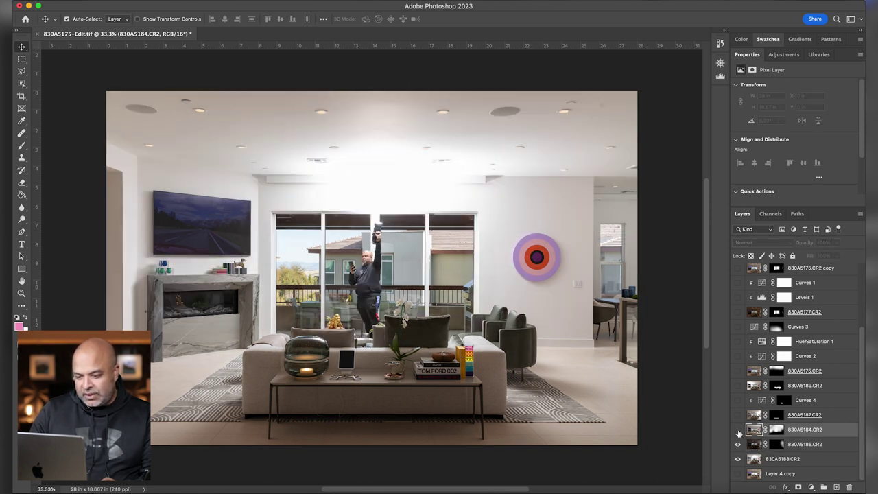
click(775, 429)
shift+click(775, 429)
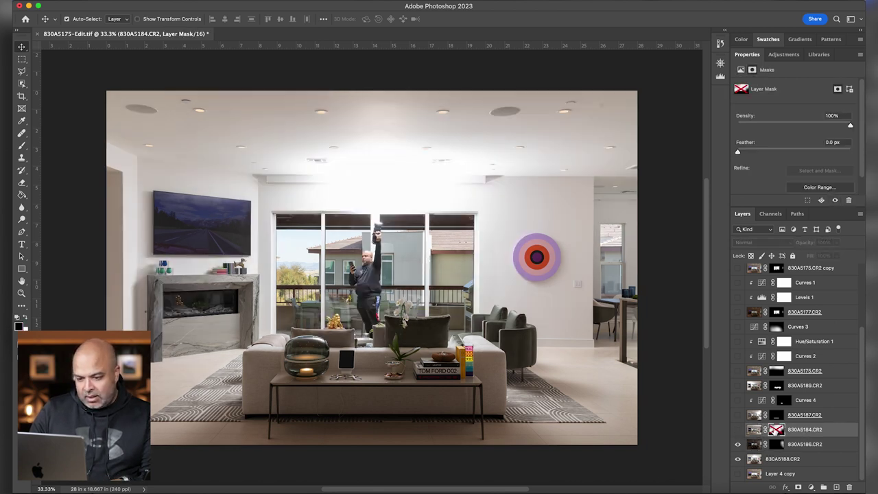
click(737, 433)
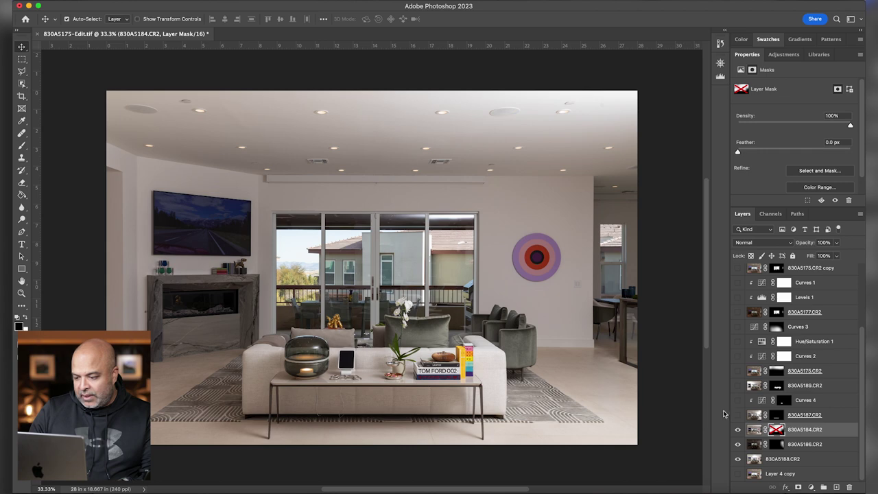
shift+click(775, 429)
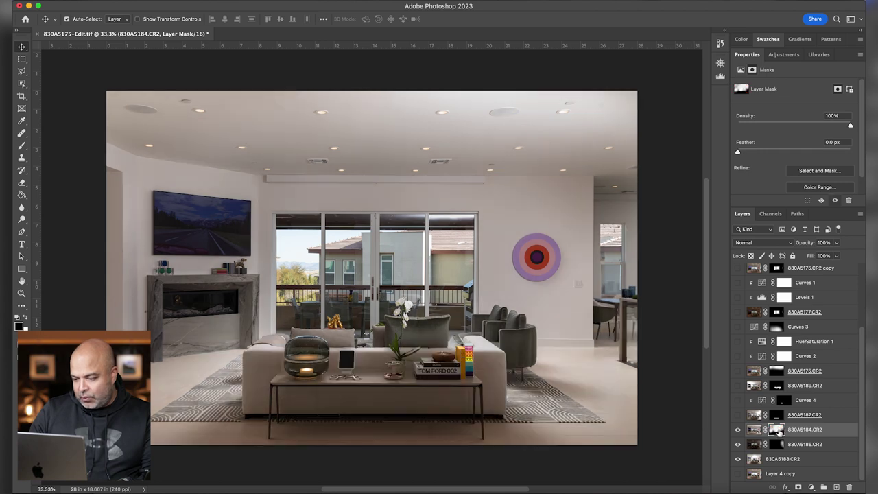
click(737, 430)
click(737, 430)
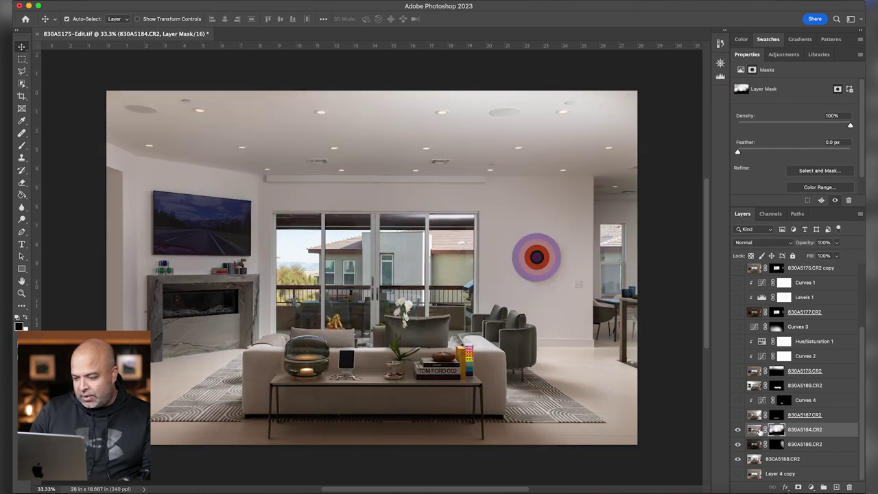
Turn on the 830A5187.CR2 layer, comparing it on and off, and enable its clipped Curves 4 adjustment
scroll(797, 423, up, 1)
click(838, 422)
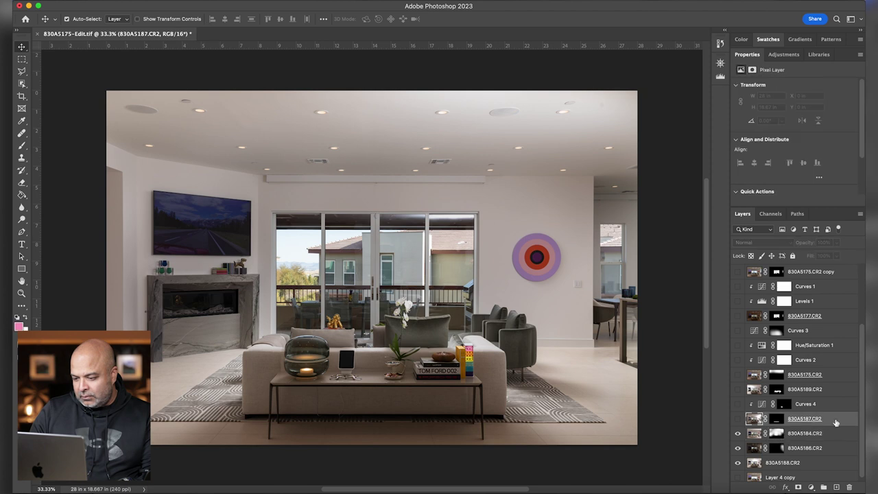
click(737, 419)
click(737, 419)
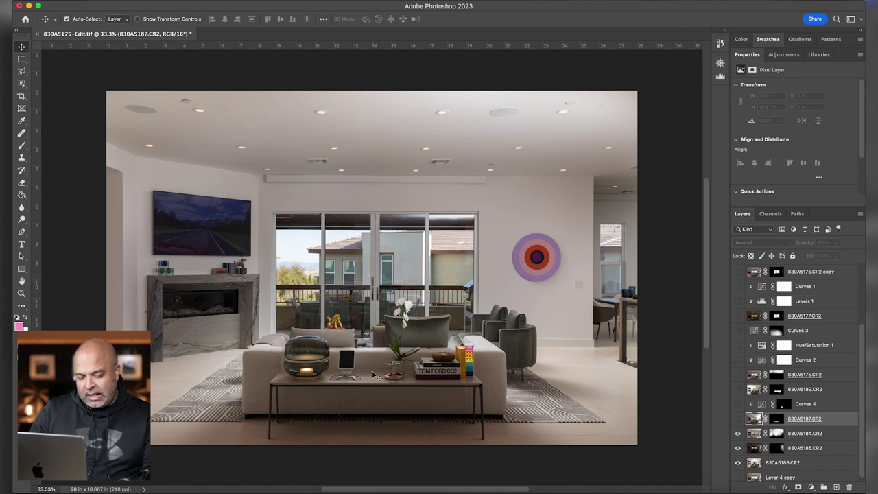
click(738, 419)
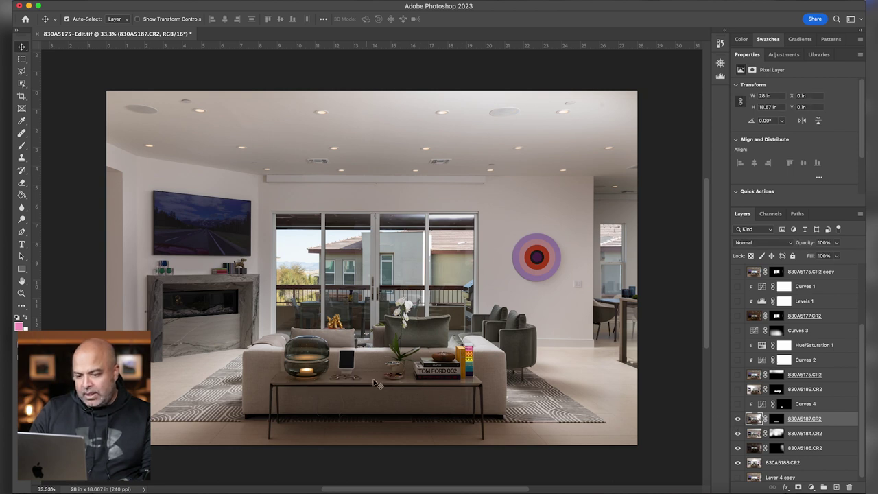
click(818, 406)
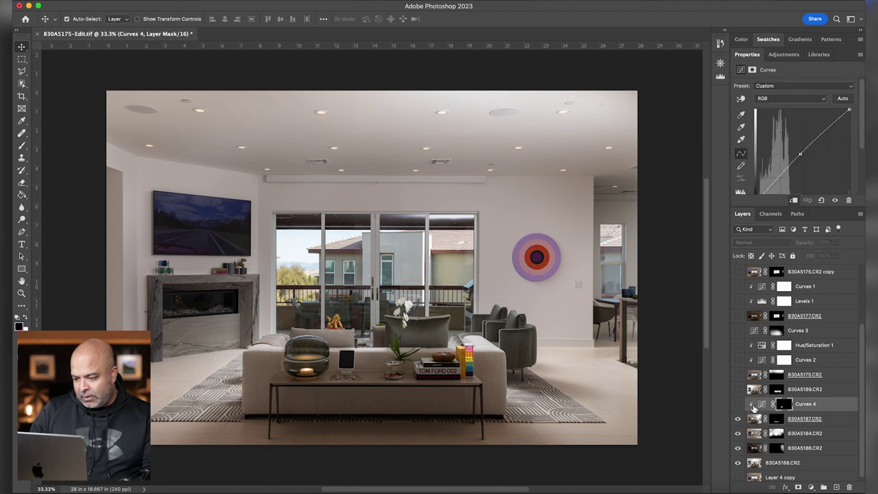
click(738, 406)
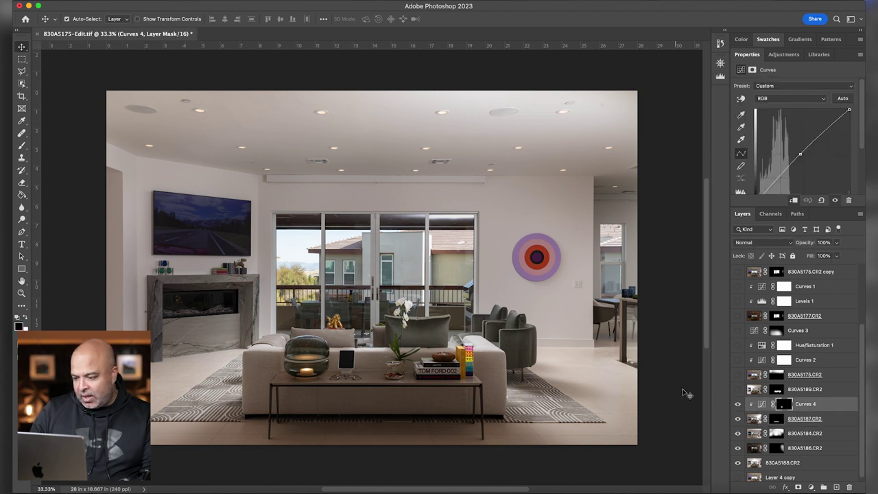
Turn on the 830A5189.CR2 layer, previewing the full flash frame with its mask disabled before restoring the mask
click(804, 390)
click(738, 390)
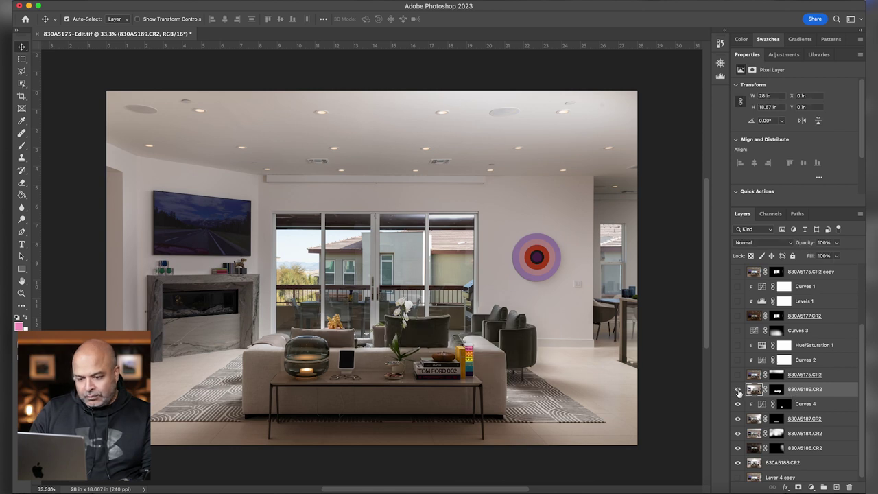
shift+click(776, 391)
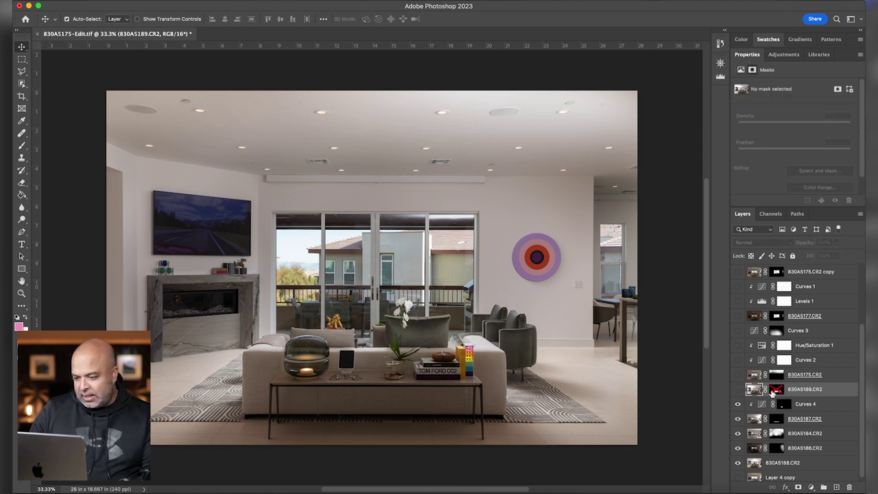
click(737, 390)
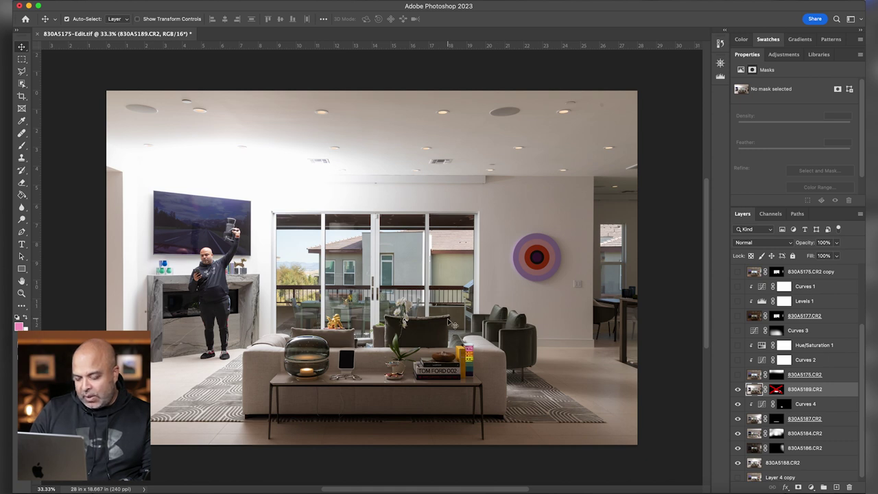
shift+click(777, 389)
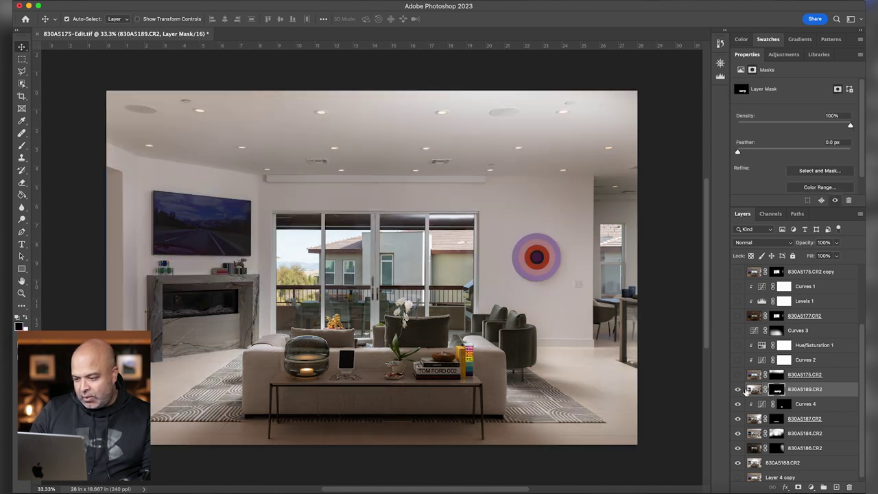
Compare the room repeatedly with and without the masked 830A5189.CR2 layer
click(738, 390)
click(737, 390)
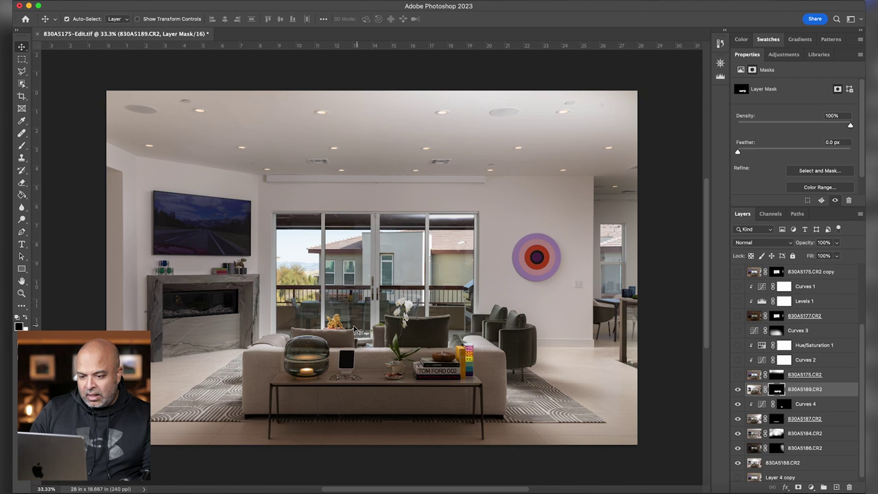
click(738, 389)
click(737, 391)
click(738, 391)
click(737, 390)
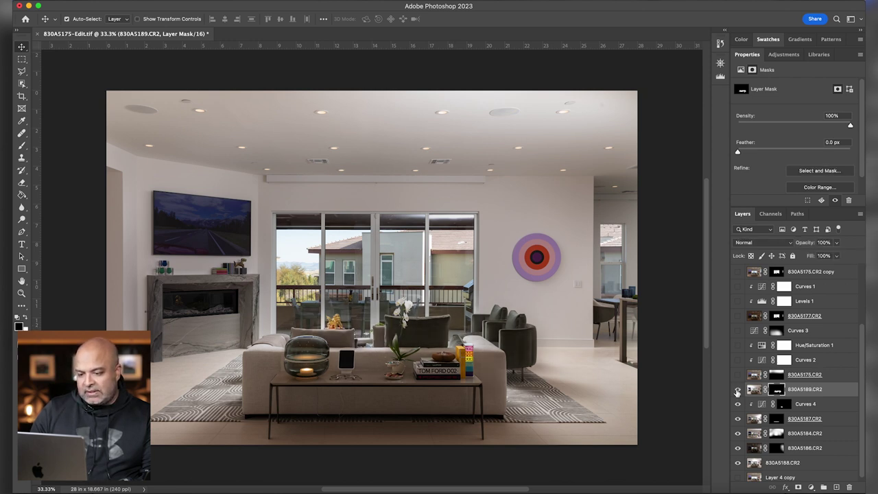
Turn on the 830A5175.CR2 layer above 830A5189.CR2, comparing the ceiling with and without it
click(830, 376)
click(738, 375)
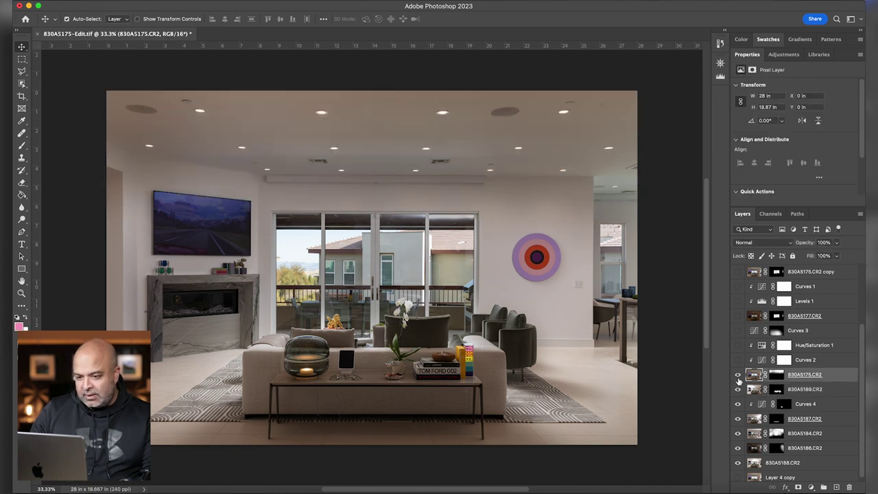
click(738, 375)
click(738, 375)
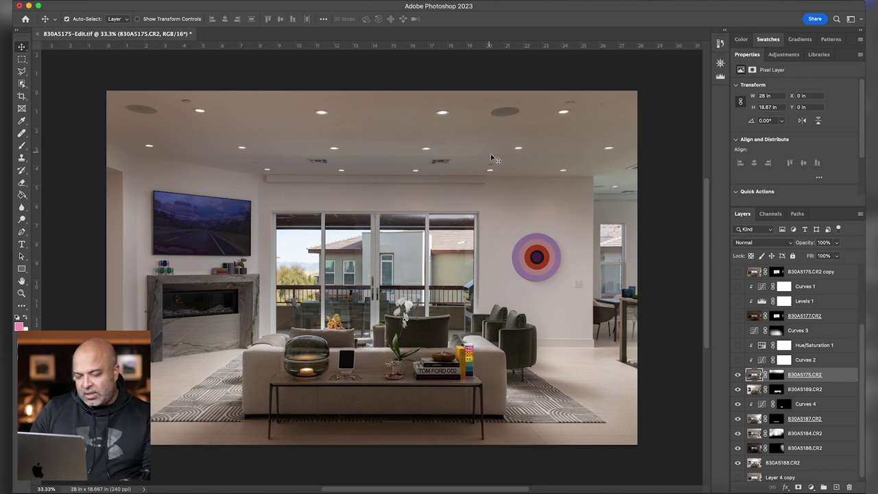
Turn on the Curves 2 and Hue/Saturation 1 adjustments clipped to 830A5175.CR2, plus the Curves 3 layer above them
click(783, 359)
scroll(802, 377, up, 1)
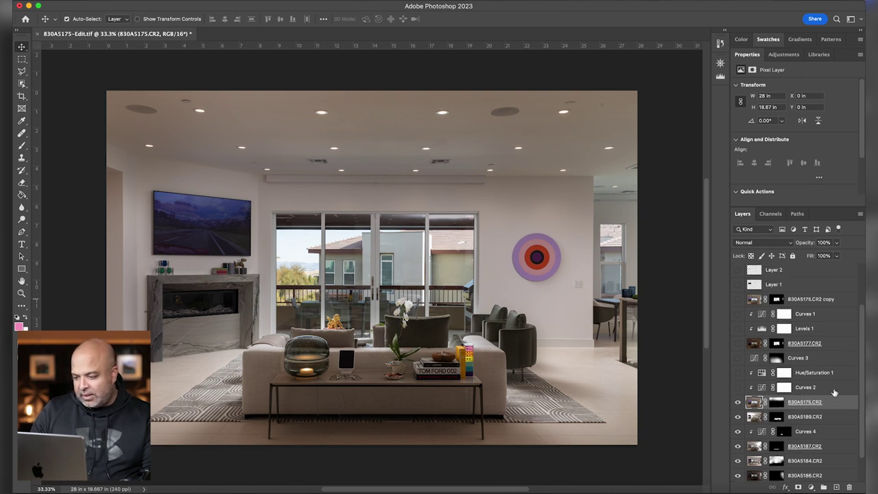
click(737, 387)
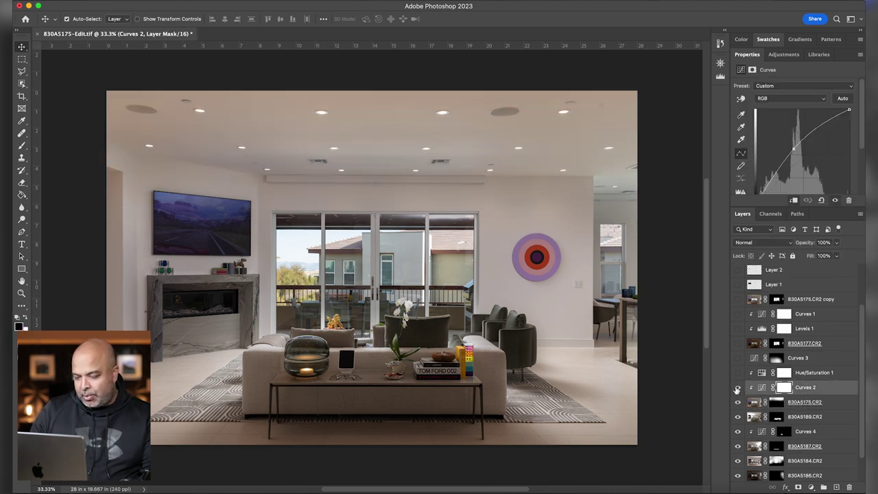
click(814, 375)
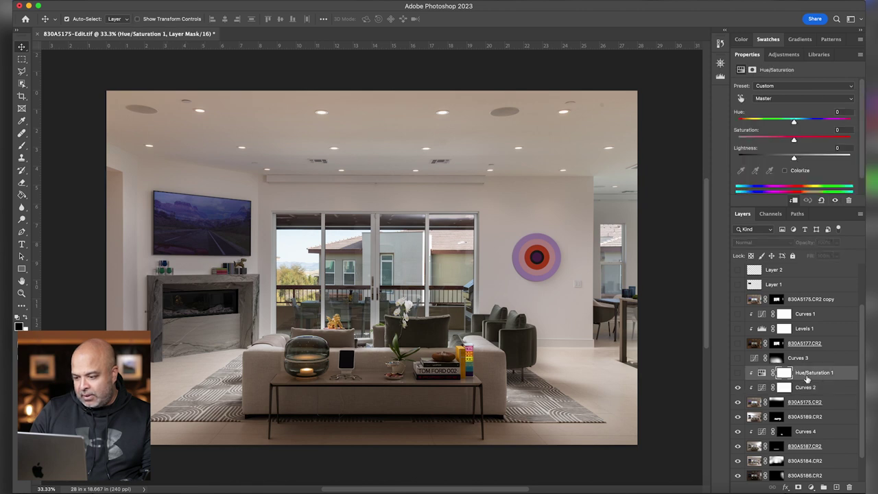
click(738, 376)
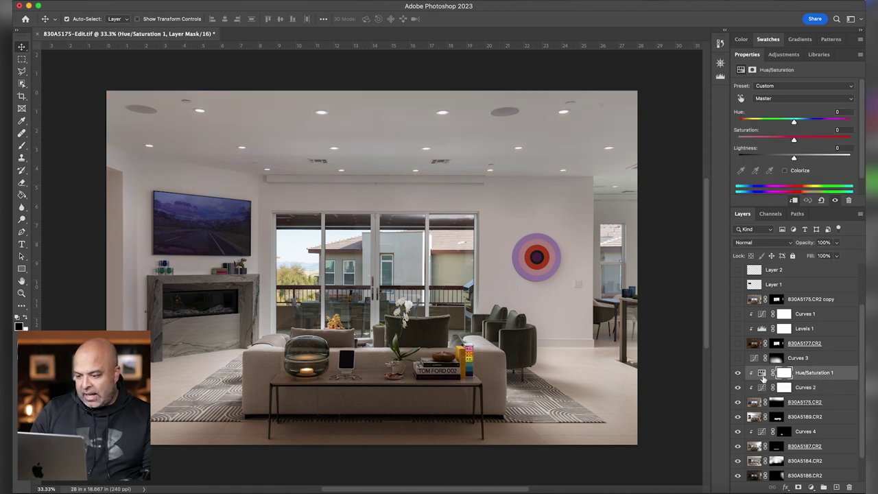
click(831, 363)
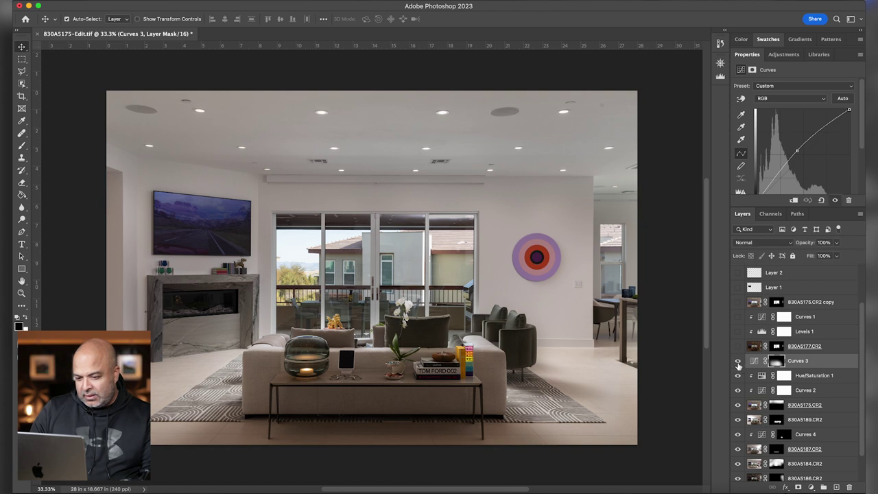
Compare the room with and without the Curves 3 layer, leaving it turned on
click(738, 361)
click(738, 362)
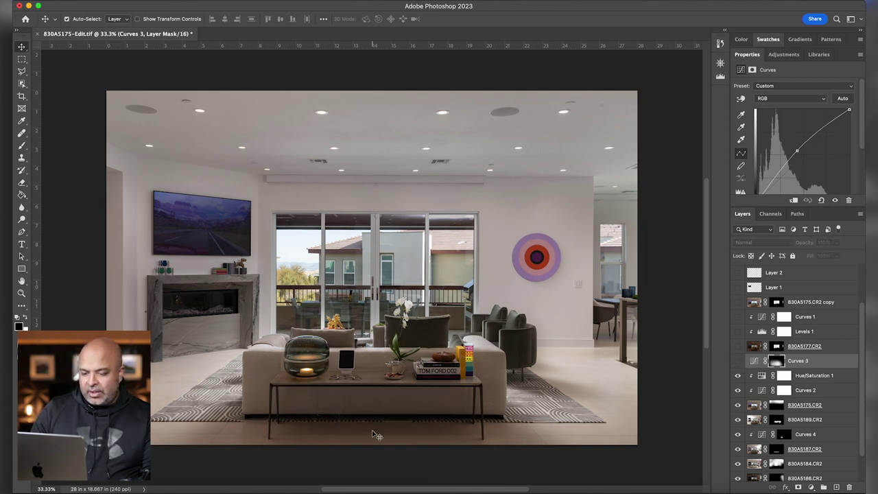
click(738, 362)
Turn on the 830A5177.CR2 window layer together with its clipped Levels 1 and Curves 1 adjustments
scroll(802, 371, up, 2)
click(832, 391)
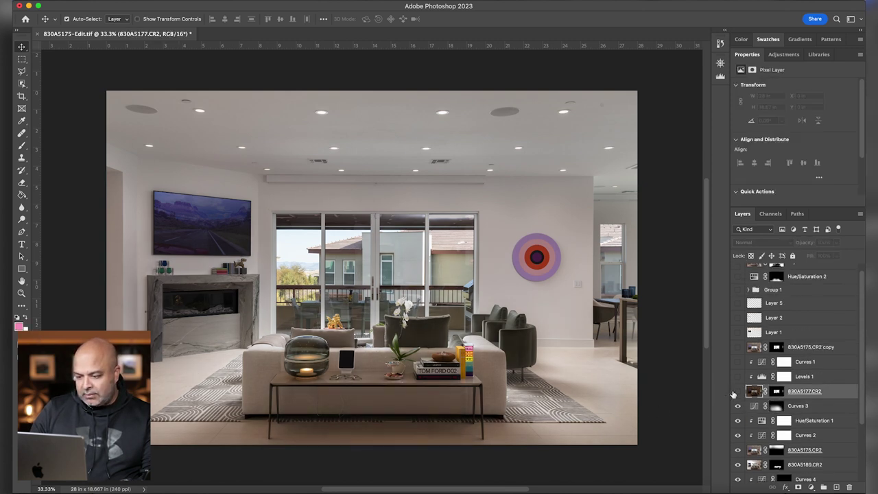
click(738, 391)
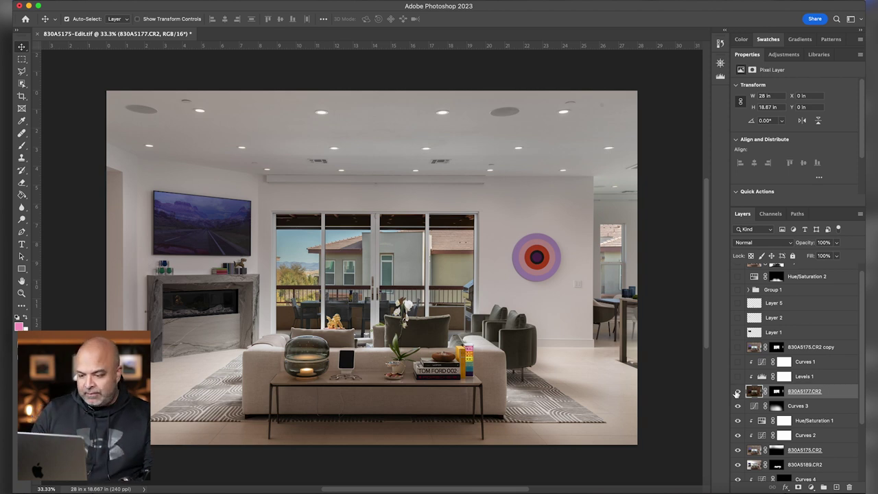
click(747, 382)
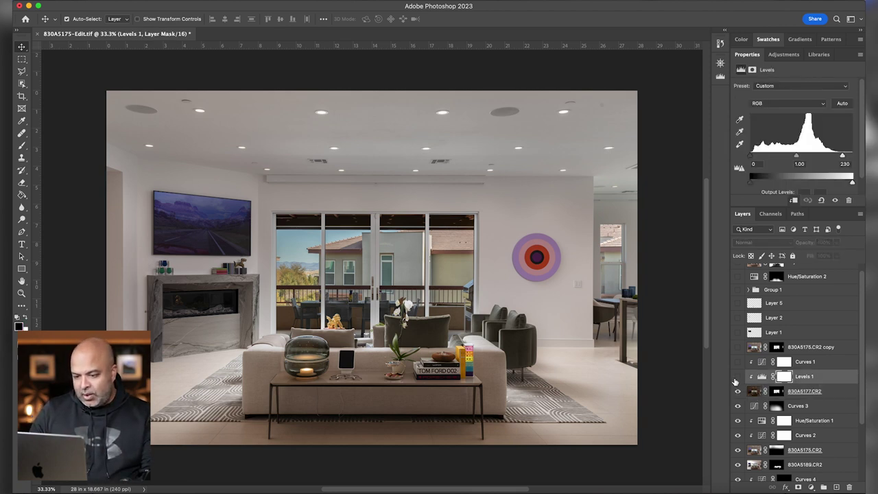
click(736, 378)
click(801, 365)
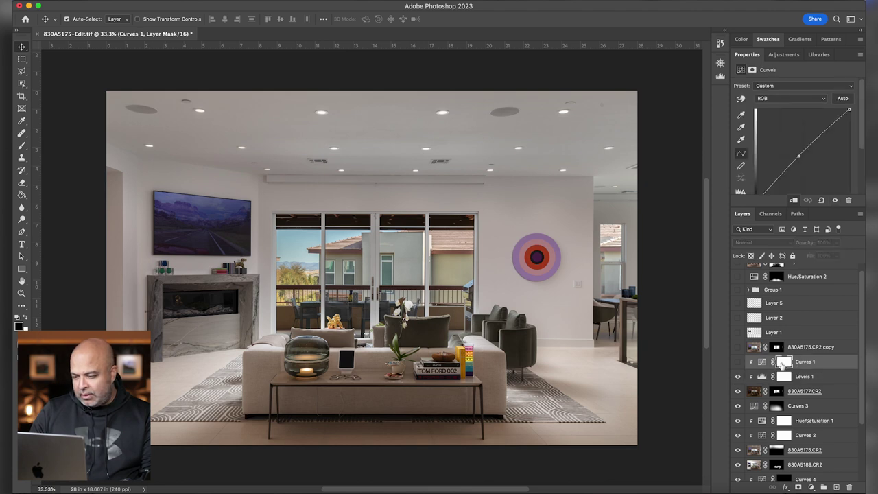
click(737, 362)
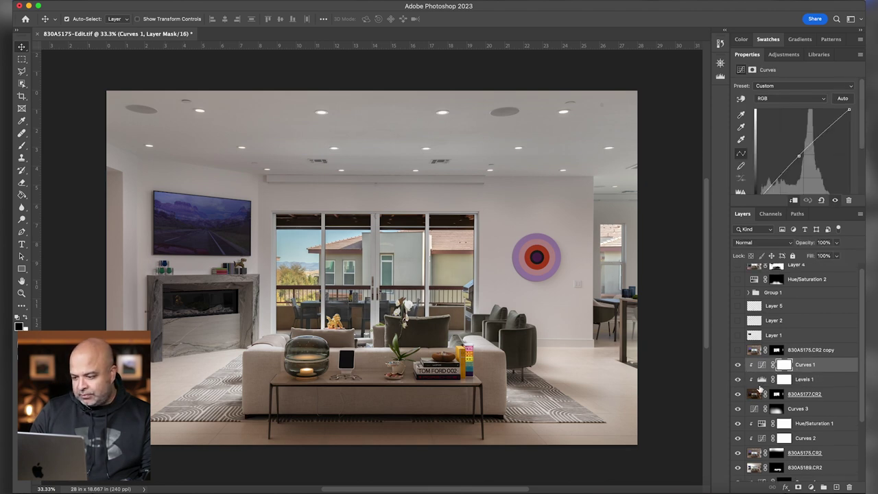
Turn on the 830A5175.CR2 copy layer, comparing the window view with and without it
scroll(754, 384, up, 1)
click(751, 356)
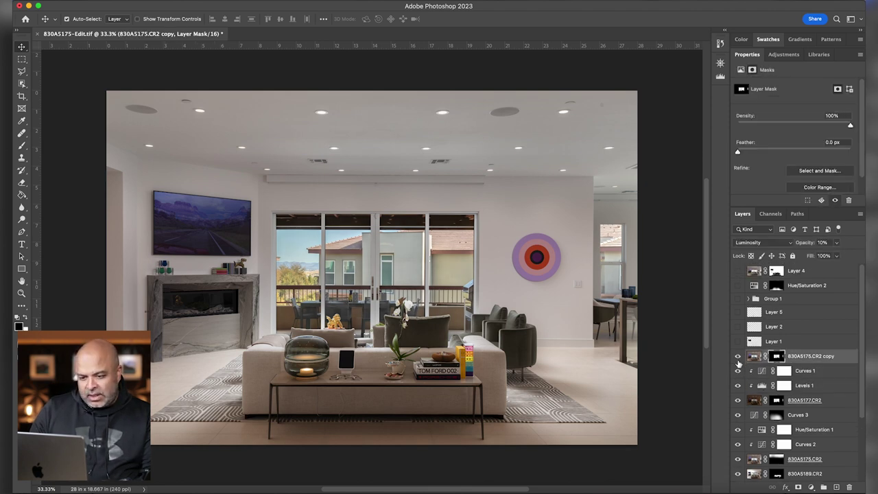
click(738, 357)
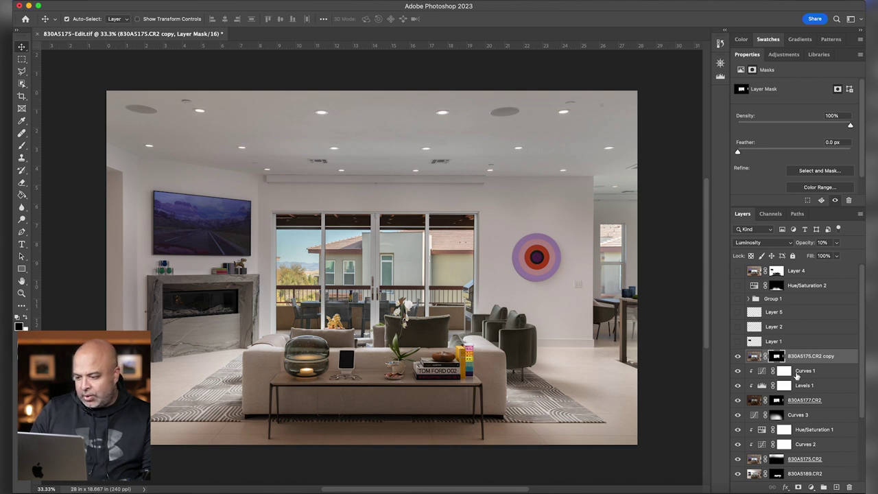
Turn on Layer 1 and Layer 2 to replace the TV picture with a black screen and its reflection
click(782, 341)
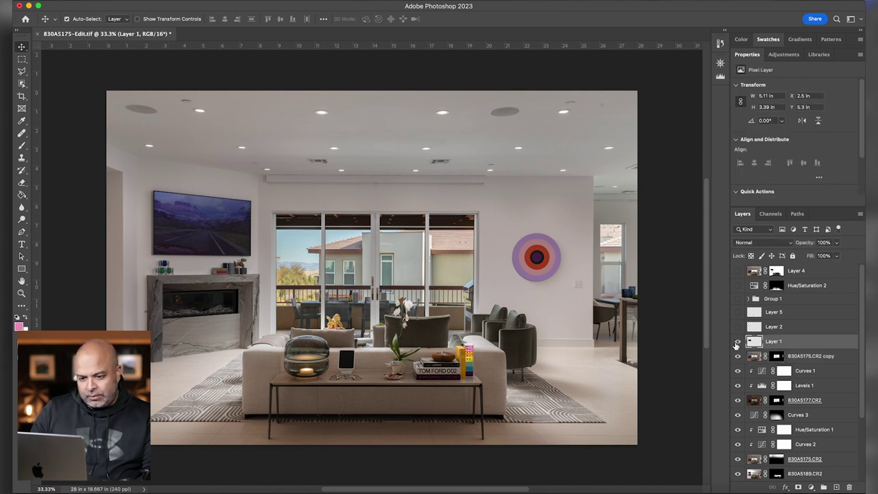
click(737, 341)
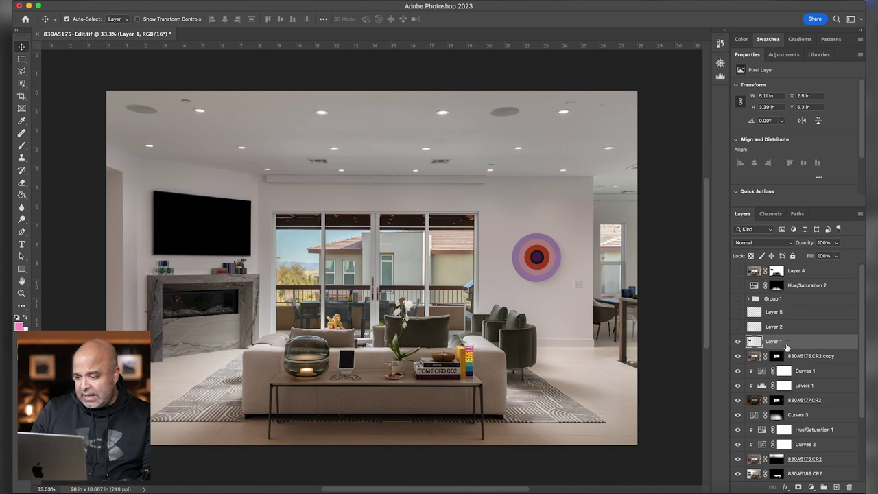
click(804, 327)
click(738, 326)
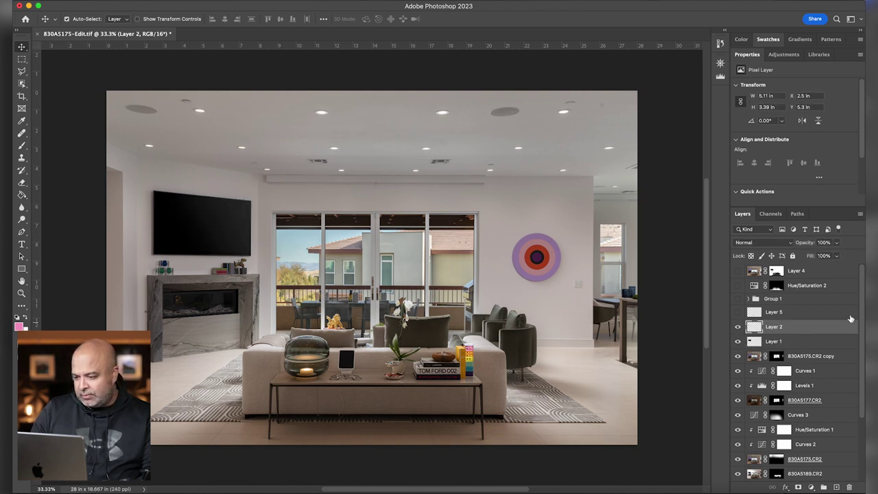
Turn on Layer 5 and compare the console table area at 100% with and without the cord removal
click(784, 313)
click(738, 313)
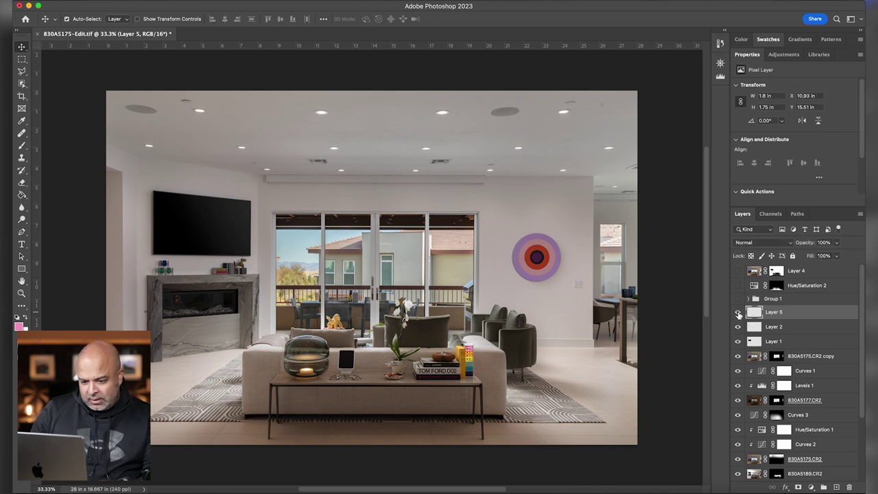
key(super+1)
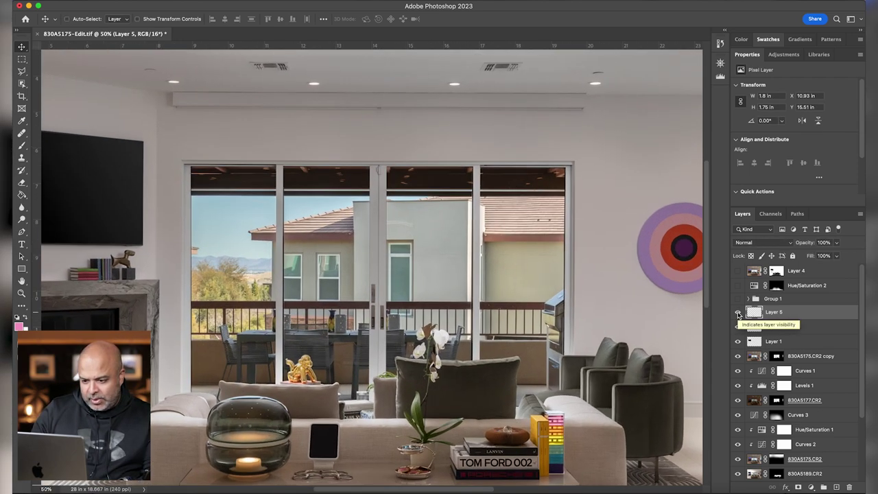
scroll(569, 416, down, 10)
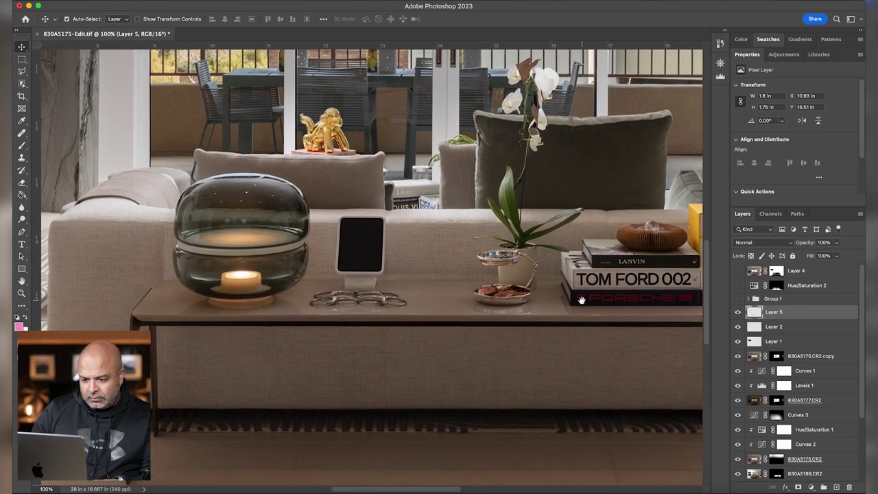
scroll(490, 272, right, 1)
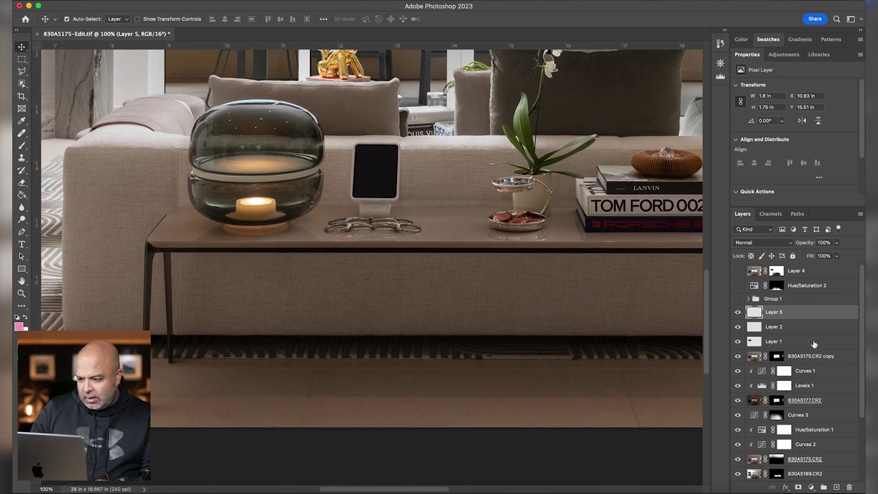
click(737, 312)
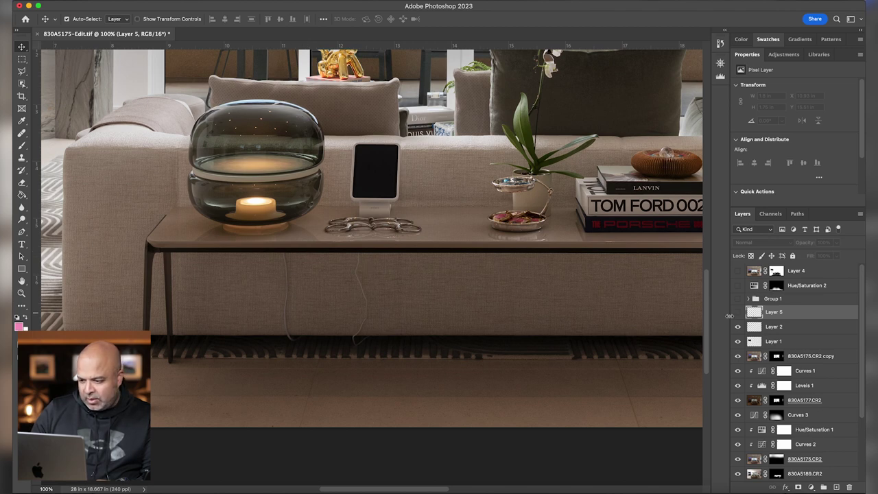
click(737, 313)
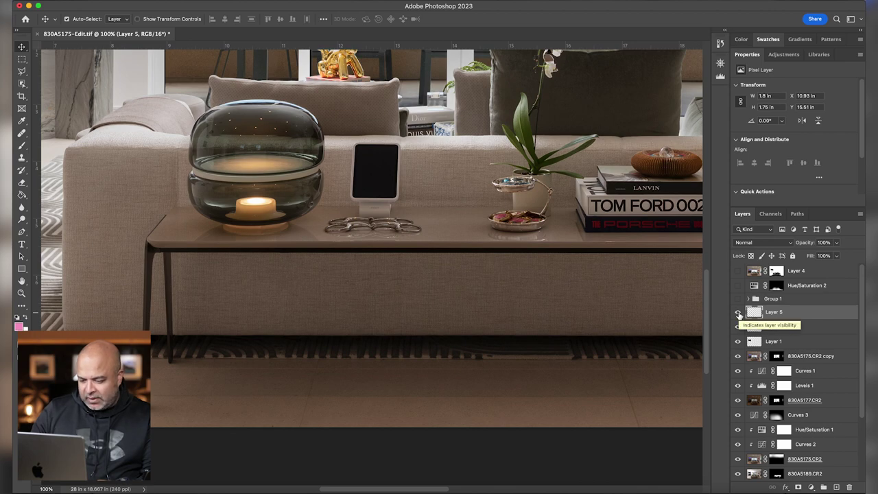
Return to the full room at 33.33% and turn on Group 1 to add the fireplace flames
key(super+minus)
key(super+minus)
key(super+minus)
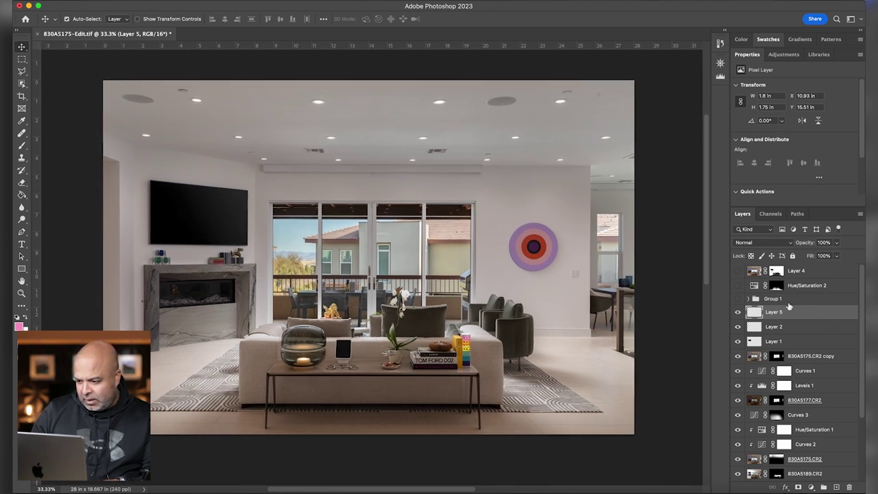
click(742, 303)
click(737, 300)
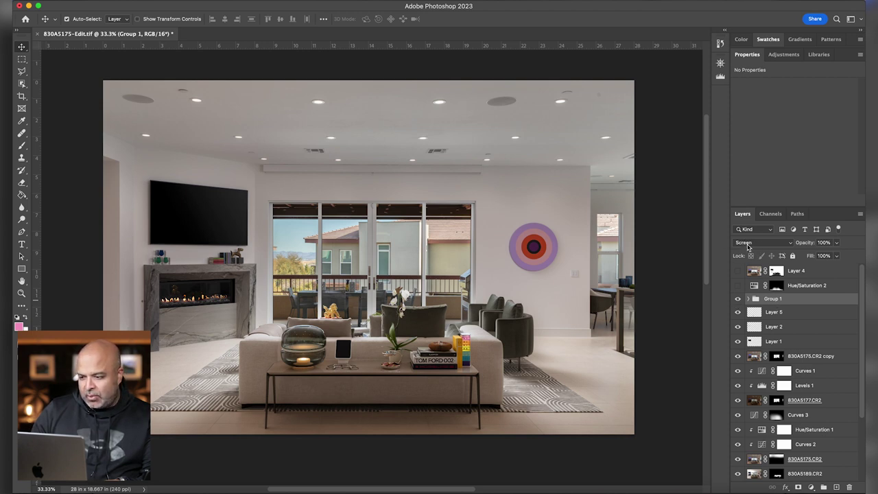
Turn on the Hue/Saturation 2 layer, comparing the floor and rug up close with and without it
click(803, 288)
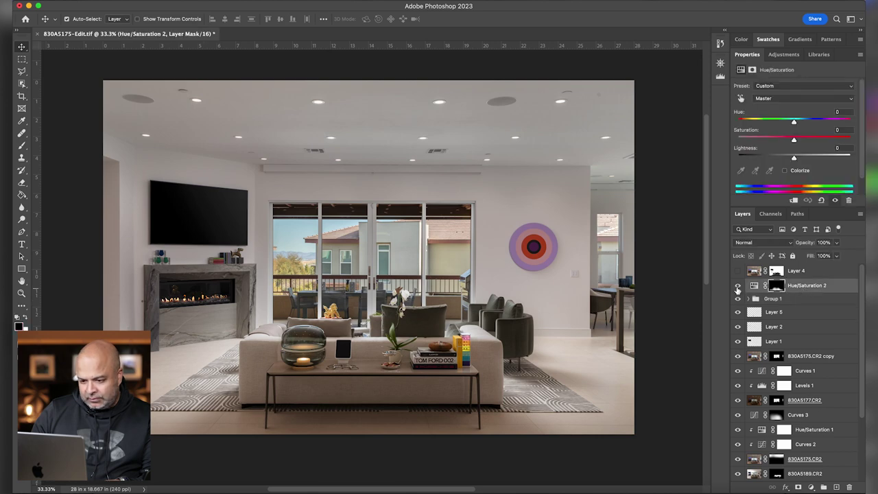
click(737, 287)
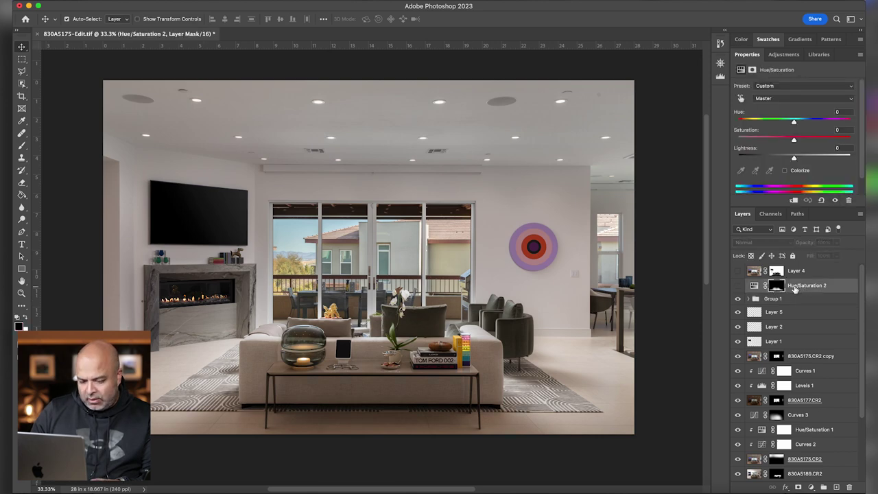
key(super+plus)
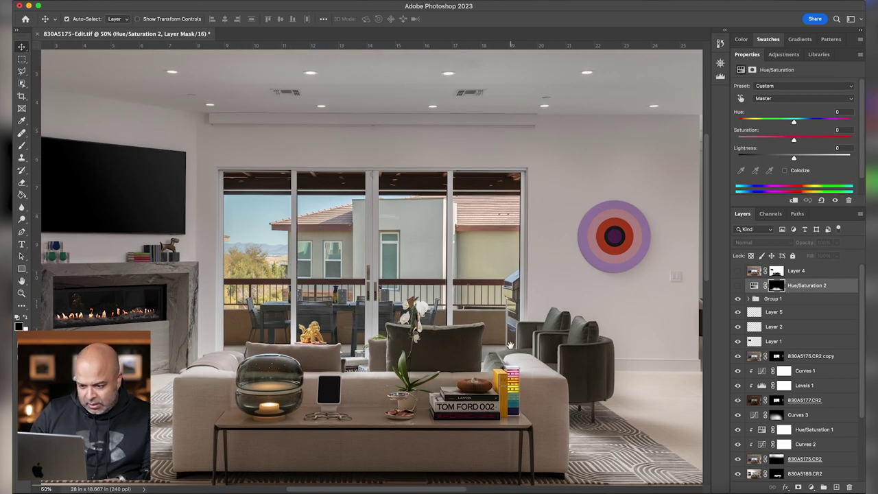
scroll(517, 344, down, 5)
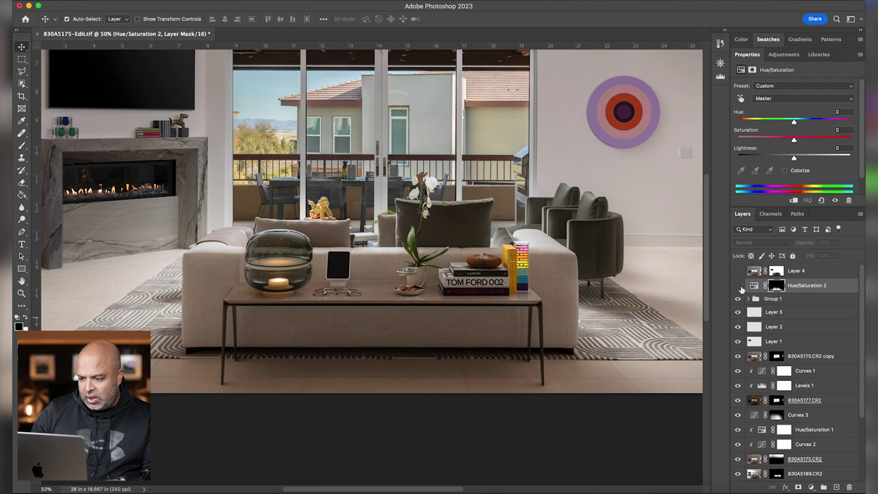
click(737, 285)
click(737, 285)
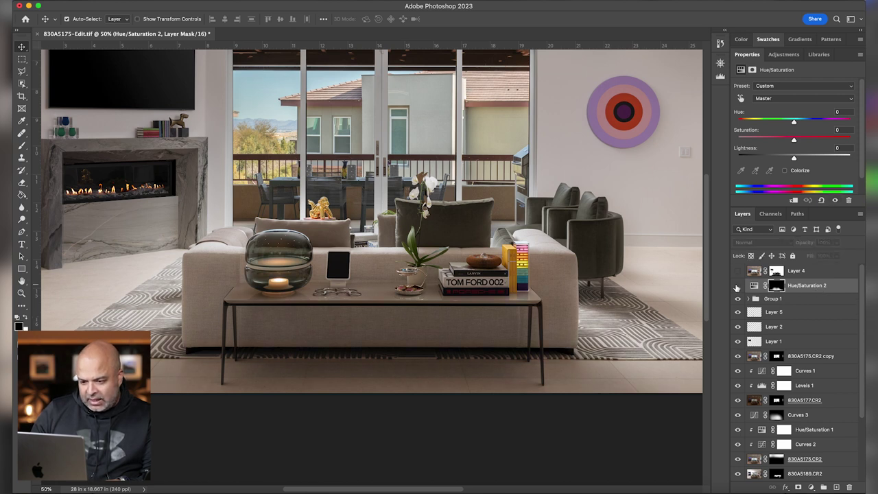
click(737, 286)
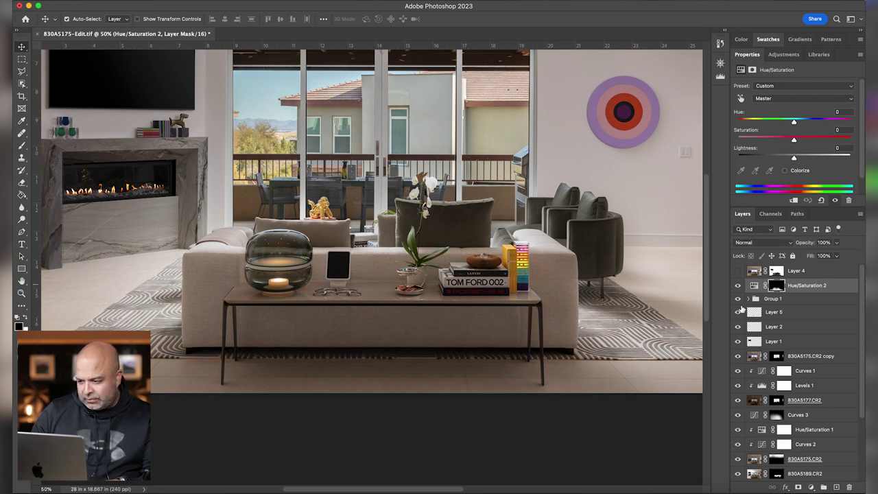
Turn on Layer 4 with its mask disabled, showing the whole image
key(super+minus)
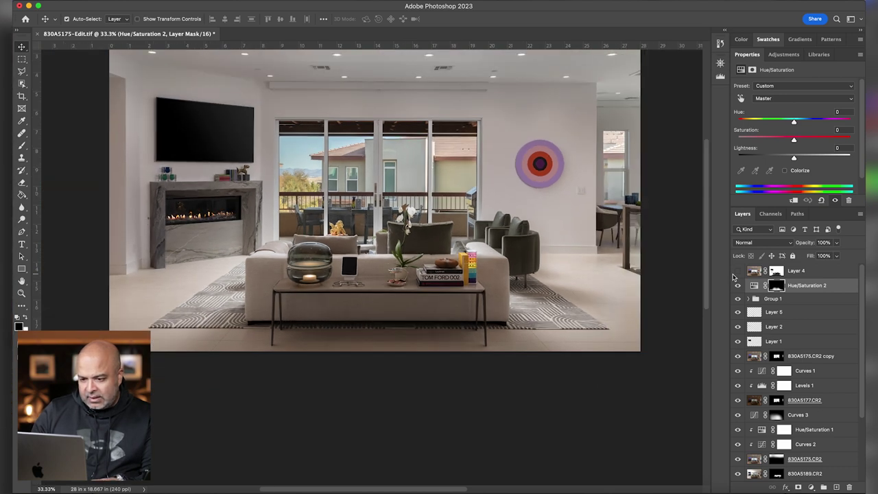
drag(506, 176, 497, 283)
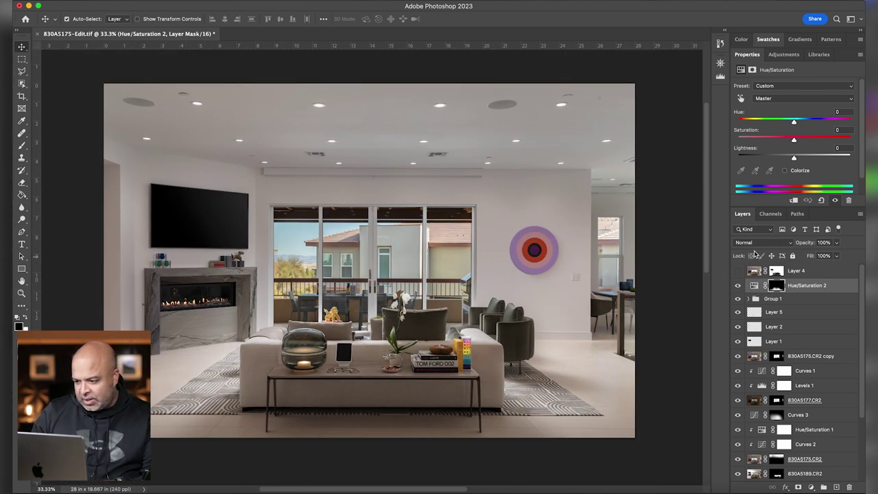
click(812, 274)
shift+click(776, 271)
click(737, 271)
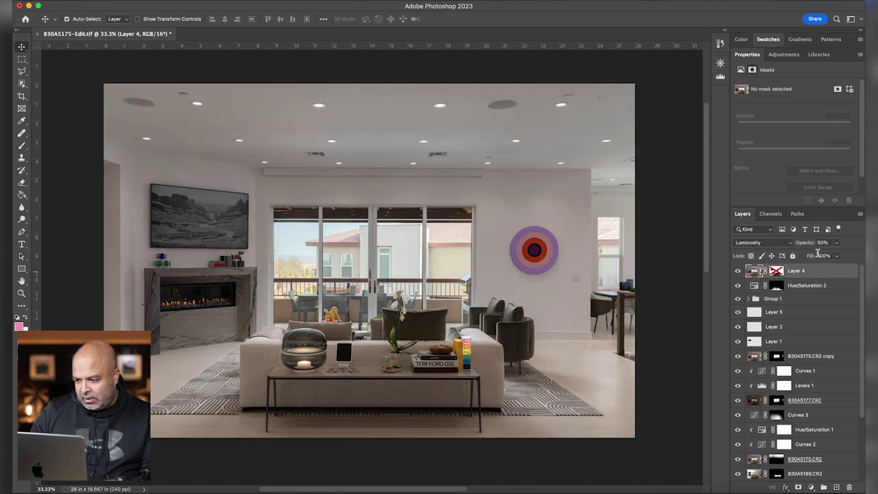
Set Layer 4's opacity to 100% and its blend mode to Normal to preview the unblended frame
drag(836, 242, 864, 258)
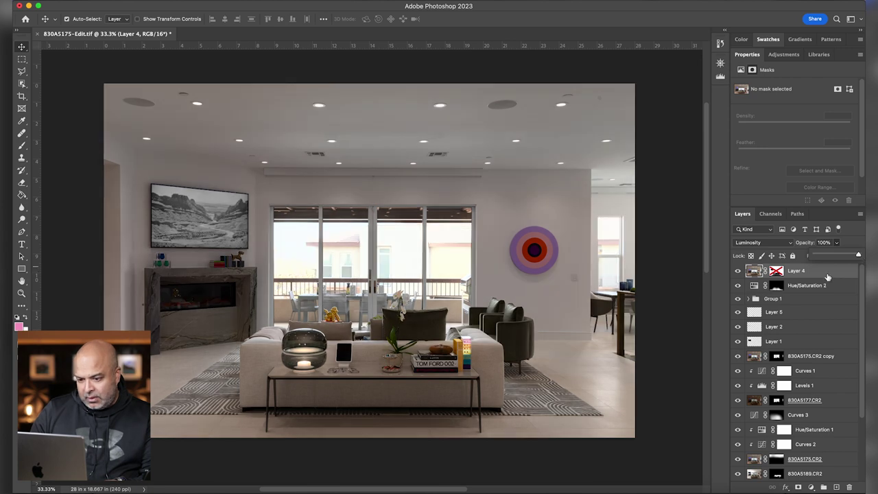
click(763, 242)
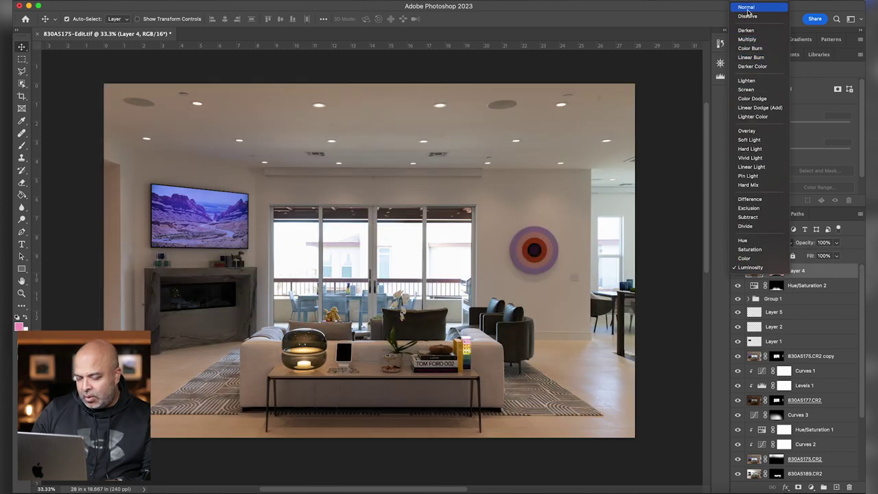
click(748, 8)
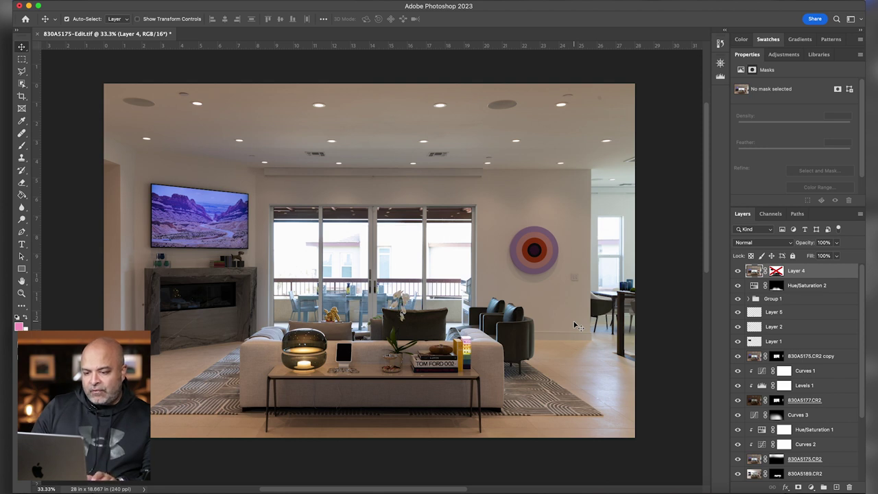
Re-enable Layer 4's mask and restore 50% opacity with Luminosity blending, comparing the room with and without the layer
shift+click(777, 274)
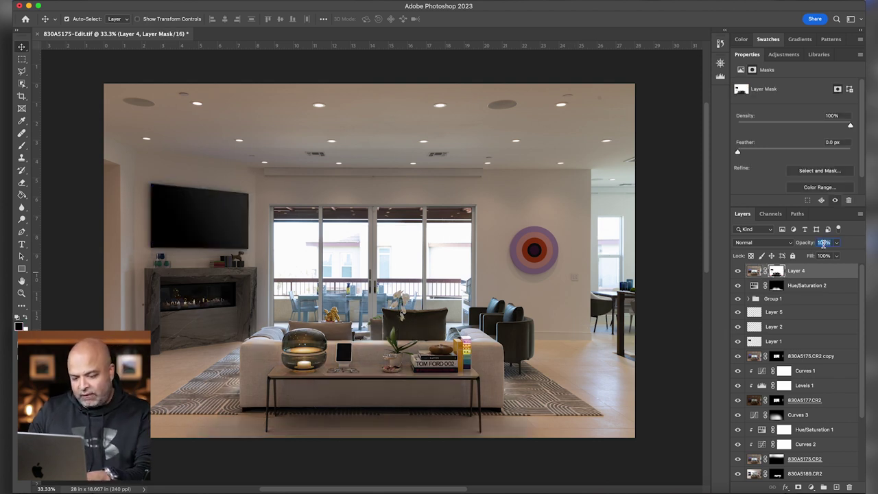
text(50)
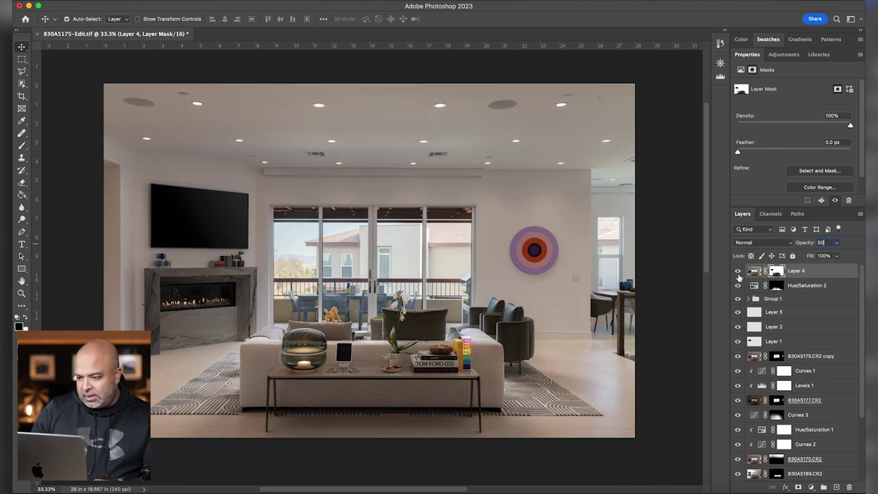
click(737, 271)
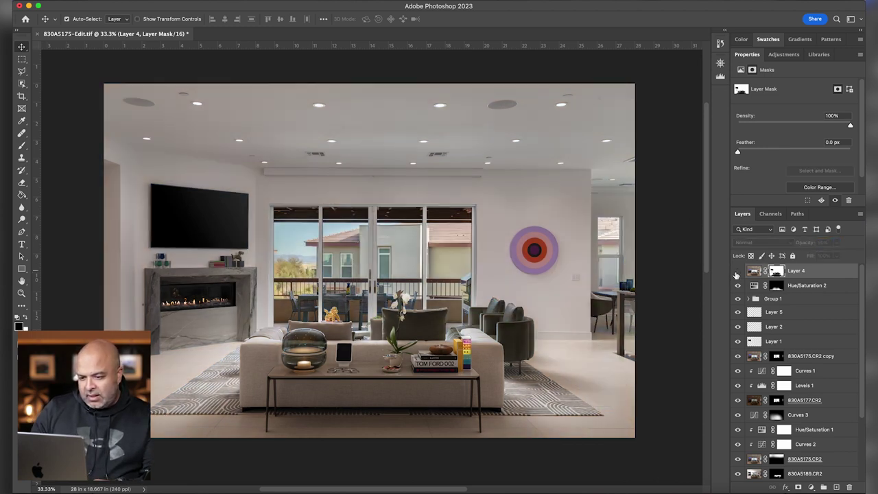
click(737, 272)
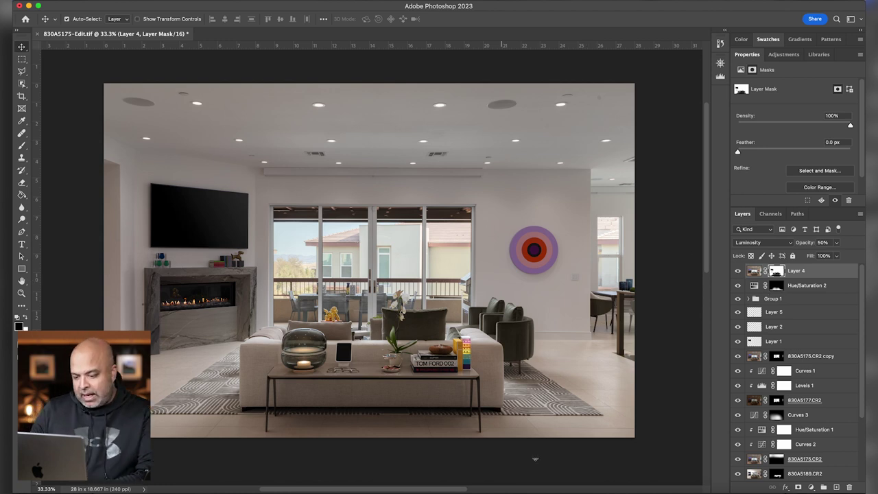
Switch to Lightroom Classic and compare the 830A5175-Edit.tif composite with its cropped and corrected virtual copy
click(585, 489)
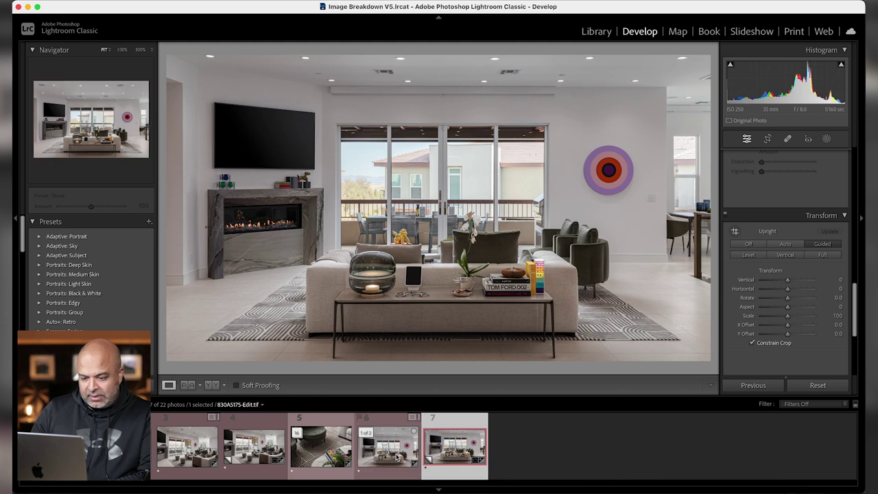
click(398, 456)
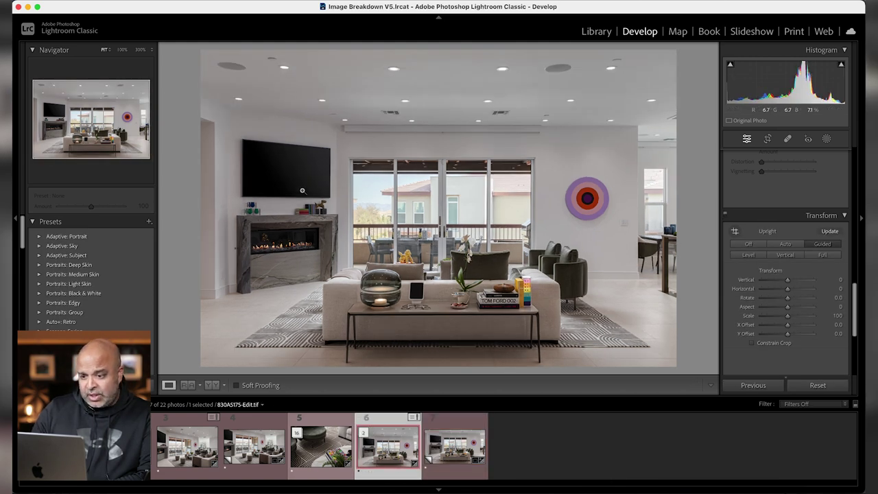
key(Right)
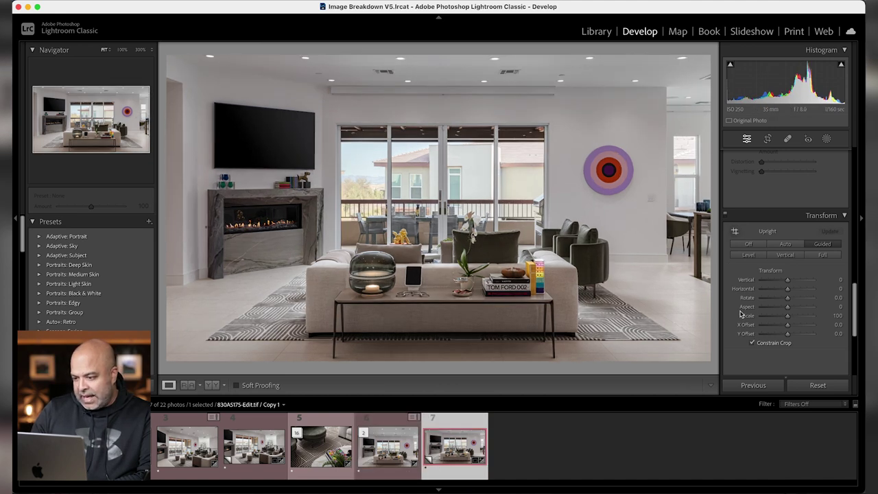
Review the virtual copy's Develop adjustments from the Basic tone and presence settings through Lens Corrections to Effects
scroll(739, 311, up, 3)
scroll(739, 311, up, 10)
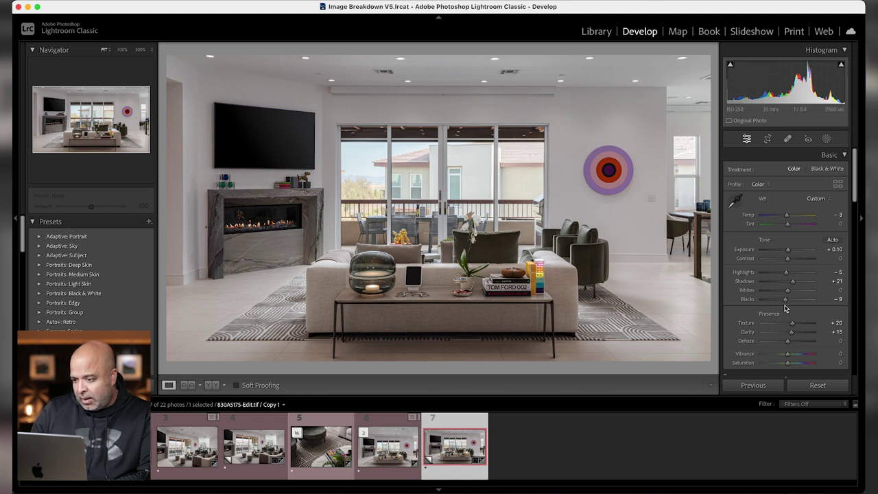
scroll(737, 322, down, 15)
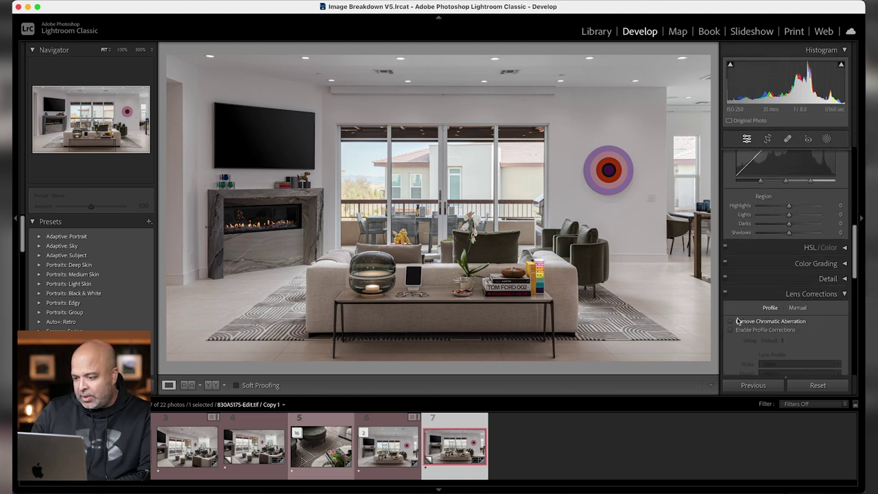
scroll(738, 318, down, 10)
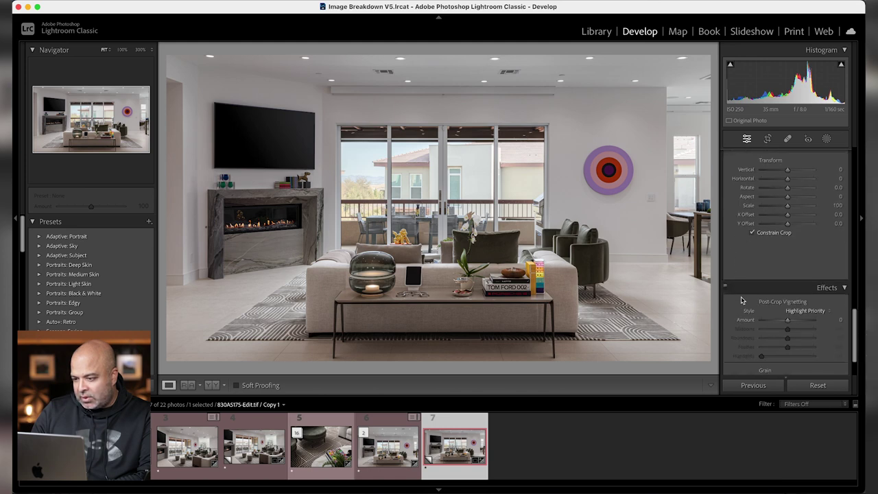
Inspect the virtual copy's Guided Upright lines along the walls, window top and floor, then close the guide tool
scroll(744, 282, up, 1)
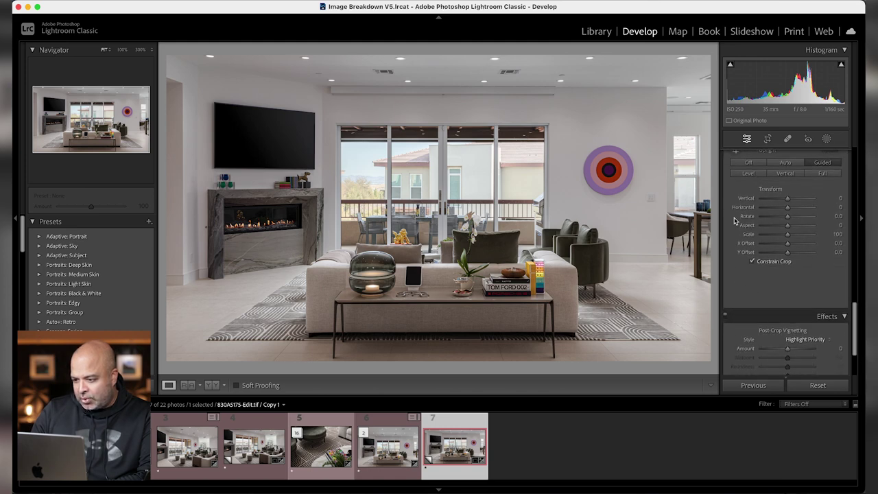
scroll(734, 261, up, 5)
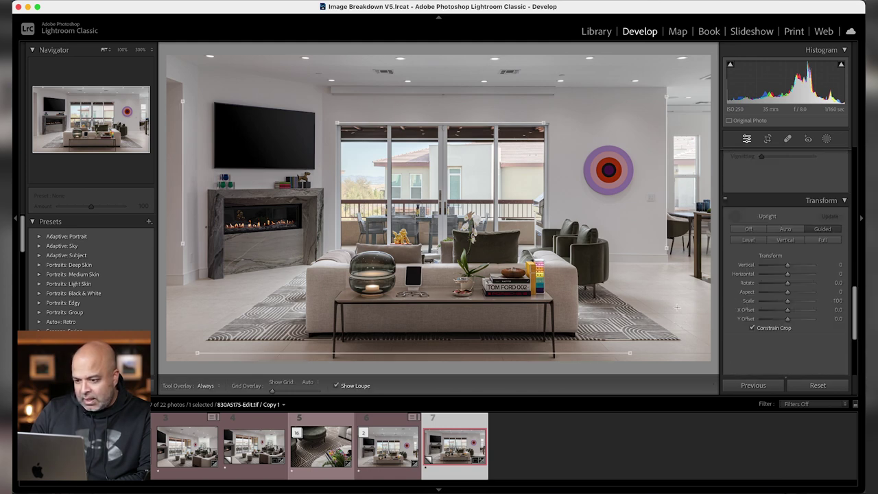
drag(626, 354, 629, 353)
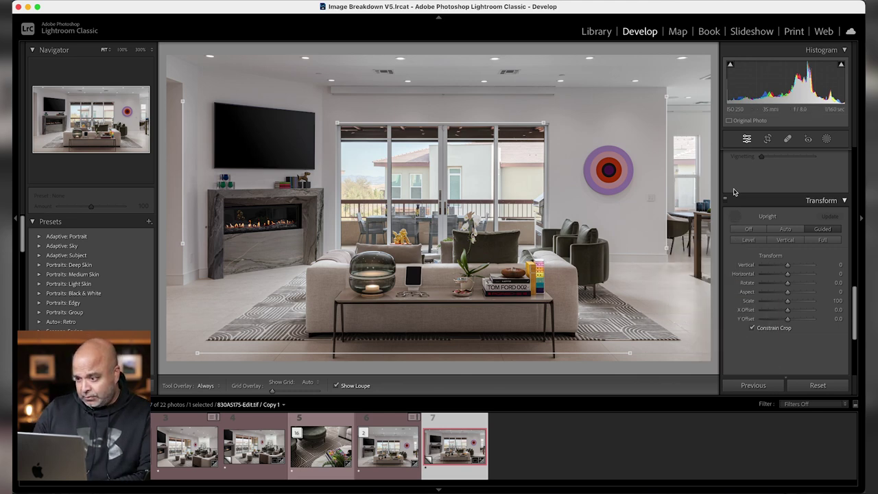
click(735, 216)
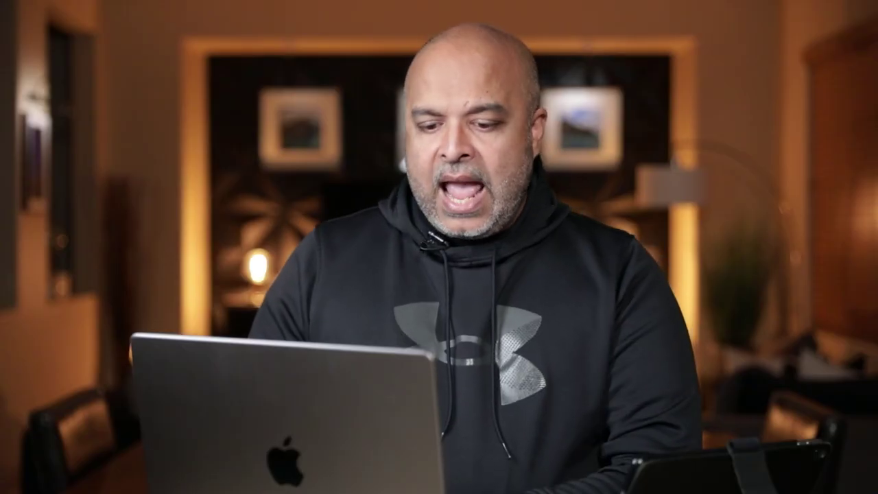